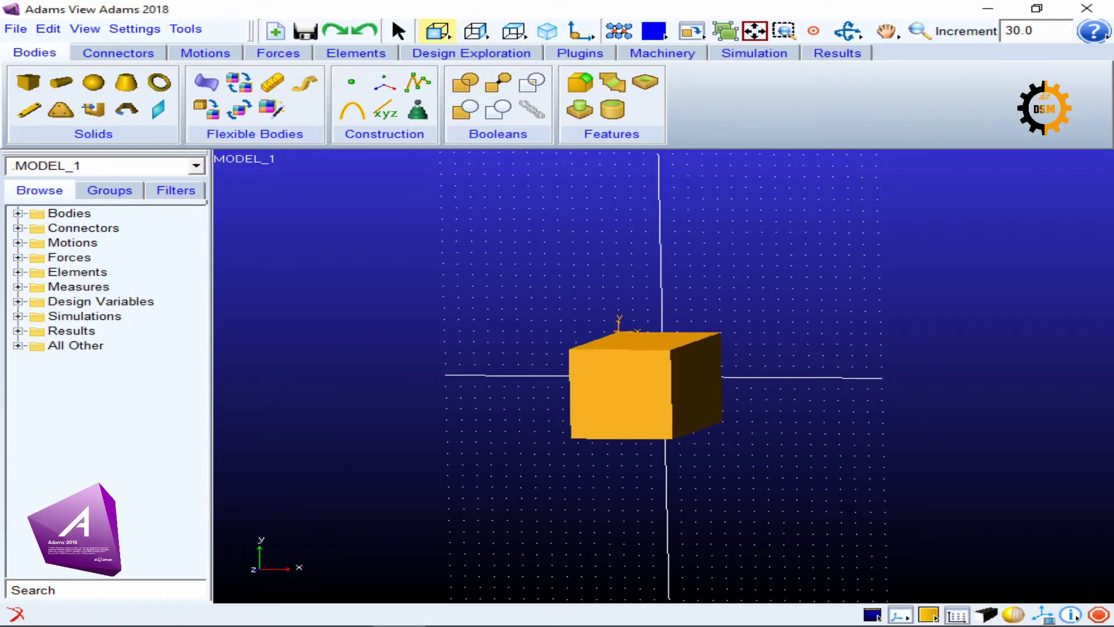
# Step: Switch the view of the box back and forth between the Front and Back orientations
pyautogui.click(437, 31)
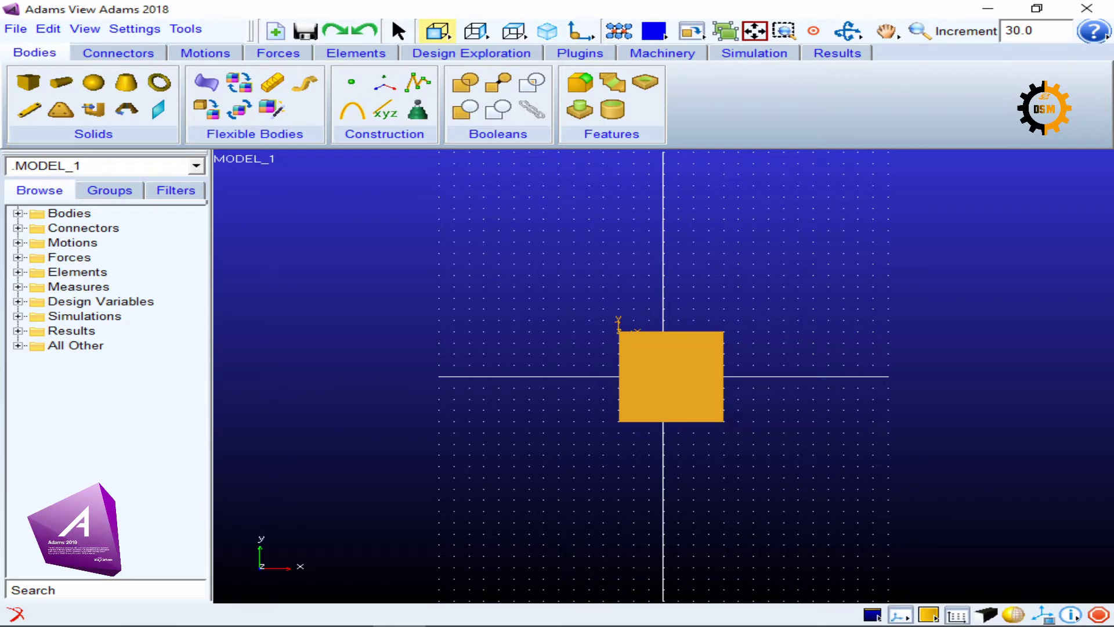
pyautogui.rightClick(442, 33)
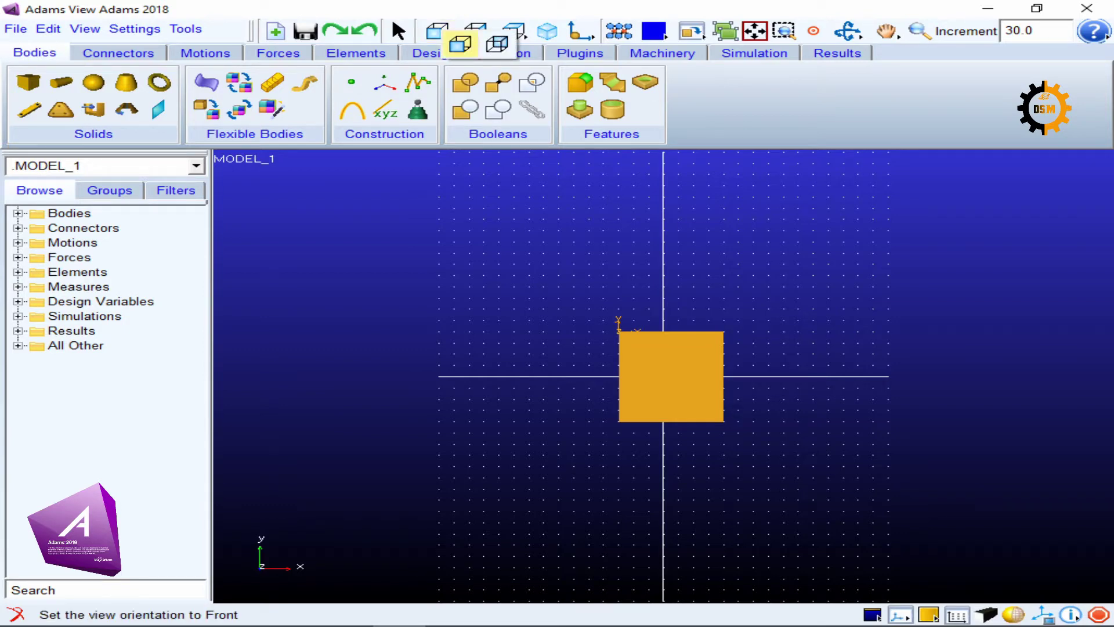
pyautogui.click(497, 44)
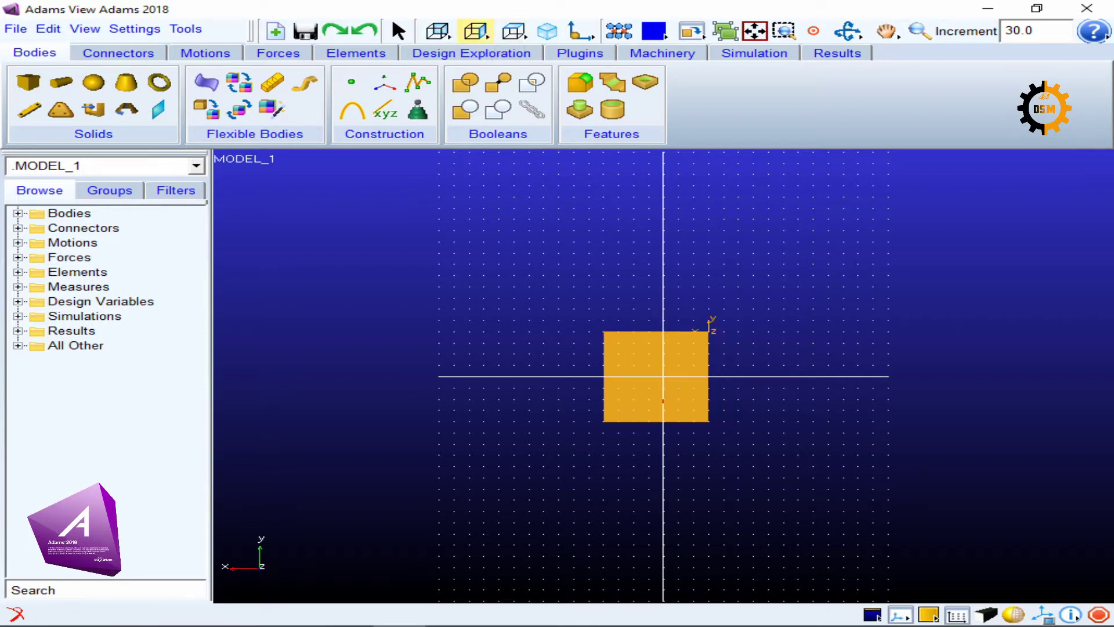
pyautogui.rightClick(436, 31)
pyautogui.click(458, 42)
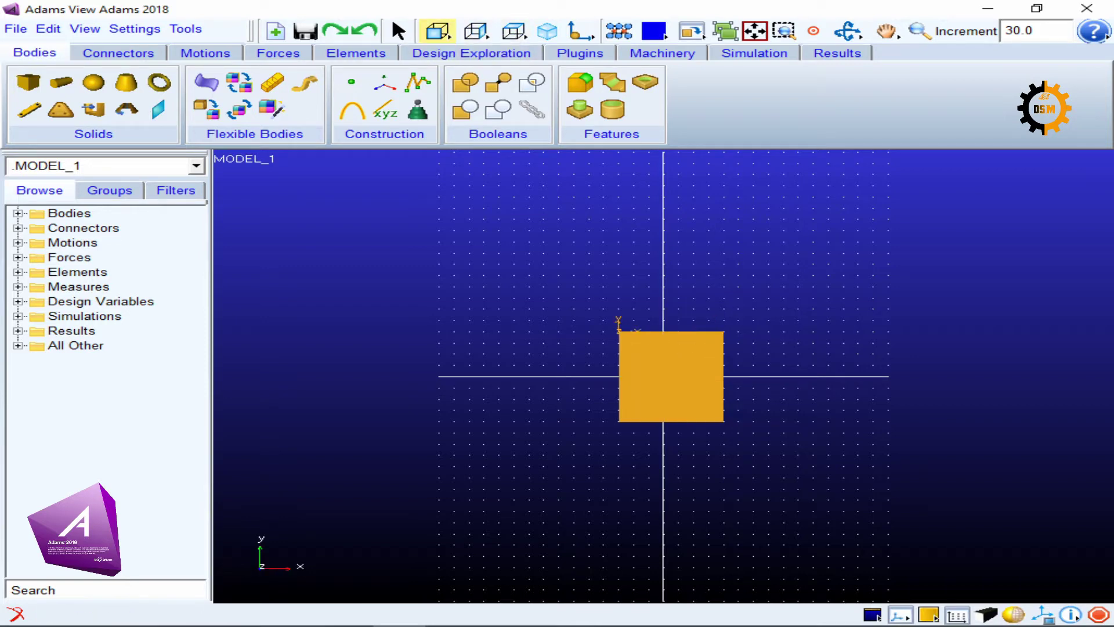
pyautogui.rightClick(436, 30)
pyautogui.click(495, 42)
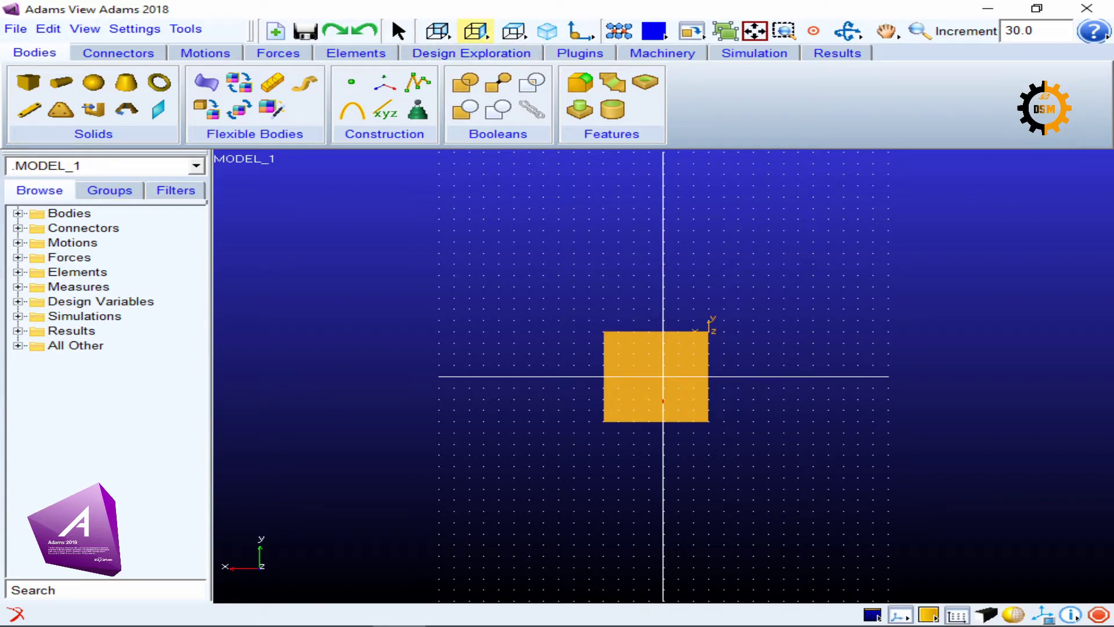
# Step: View the box in the Right and Left orientations
pyautogui.rightClick(476, 30)
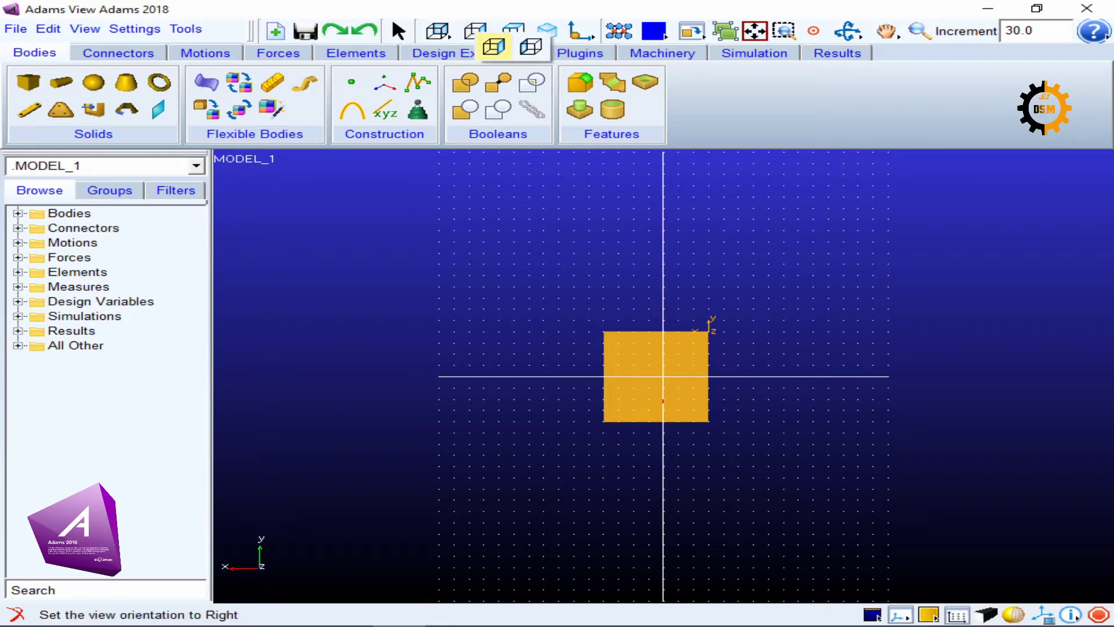
pyautogui.click(494, 46)
pyautogui.rightClick(476, 31)
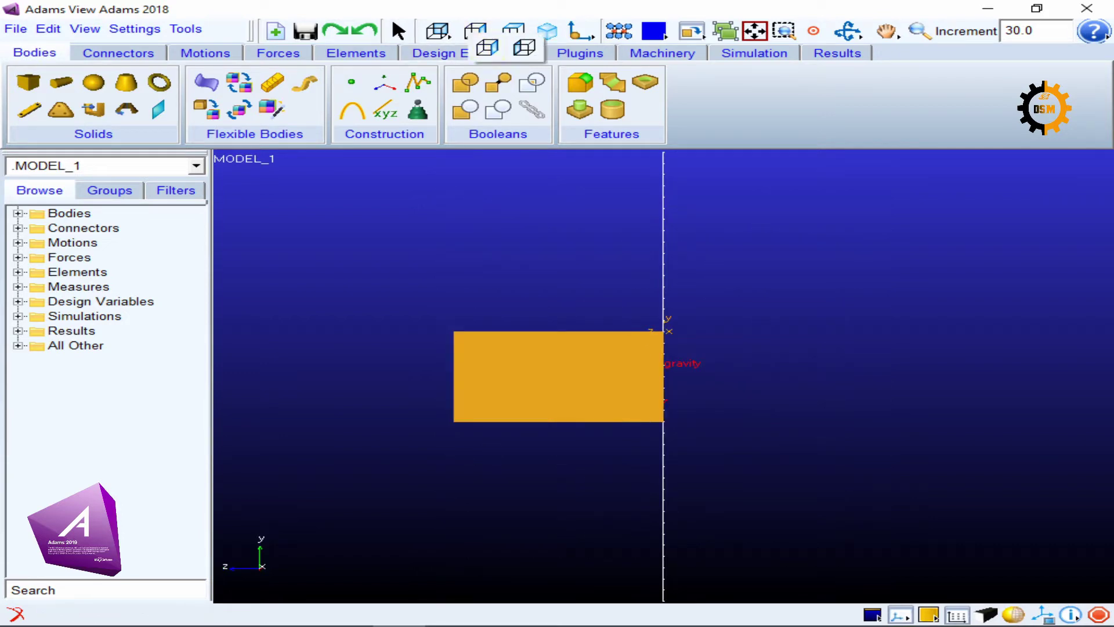
pyautogui.click(523, 47)
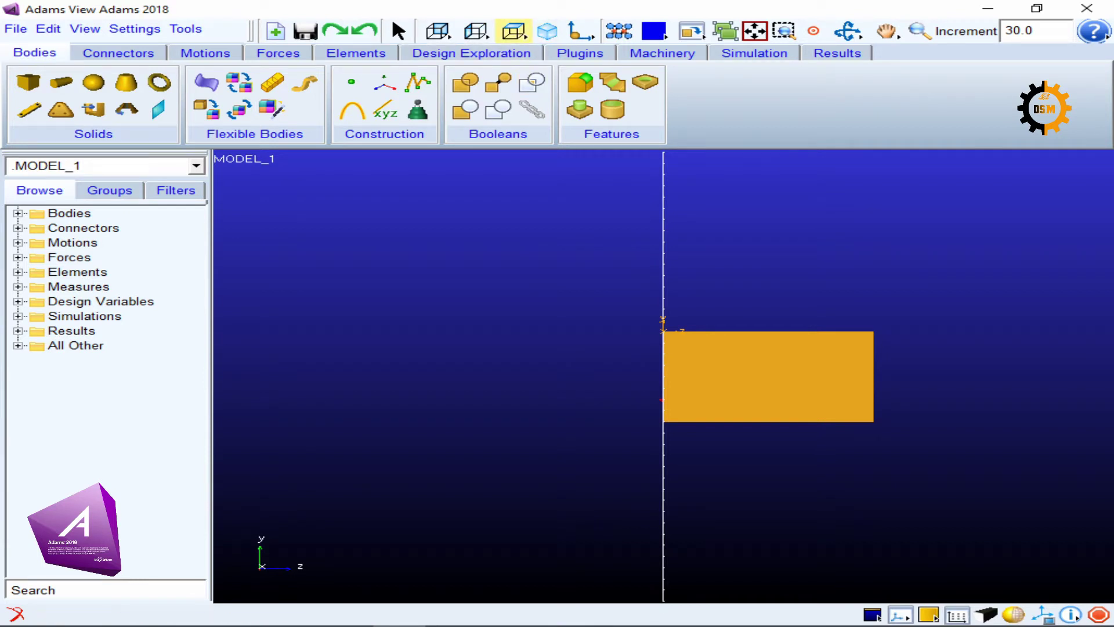
# Step: View the box in the Top and Bottom orientations
pyautogui.rightClick(513, 31)
pyautogui.click(541, 47)
pyautogui.rightClick(514, 31)
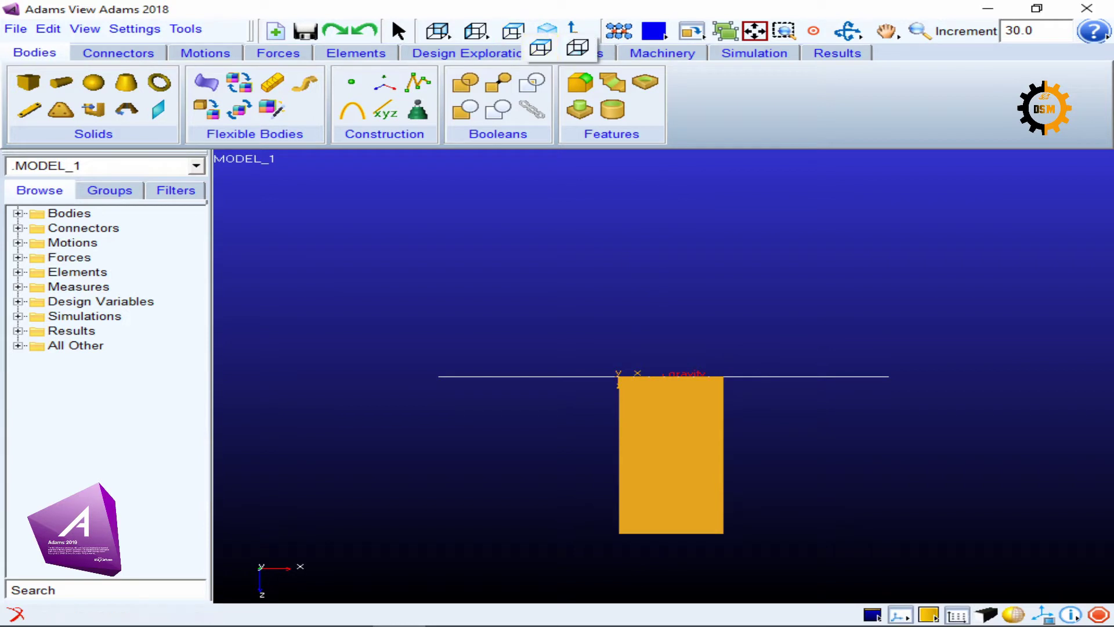
pyautogui.click(577, 48)
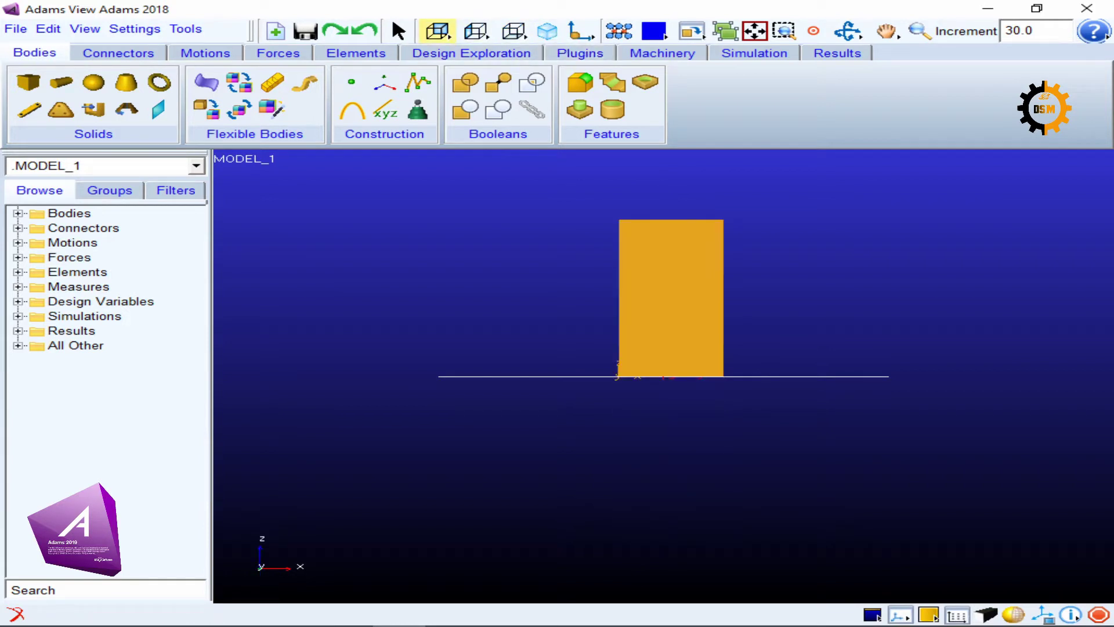
# Step: Return the view to Front and switch it to the Right orientation
pyautogui.rightClick(437, 30)
pyautogui.click(451, 43)
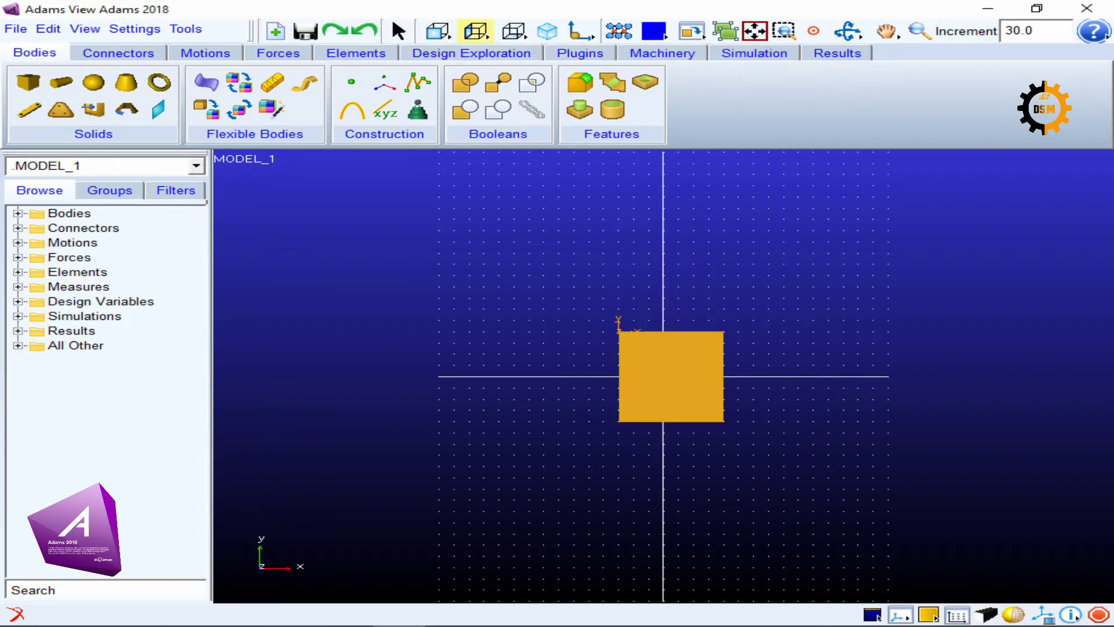
pyautogui.rightClick(475, 30)
pyautogui.click(489, 46)
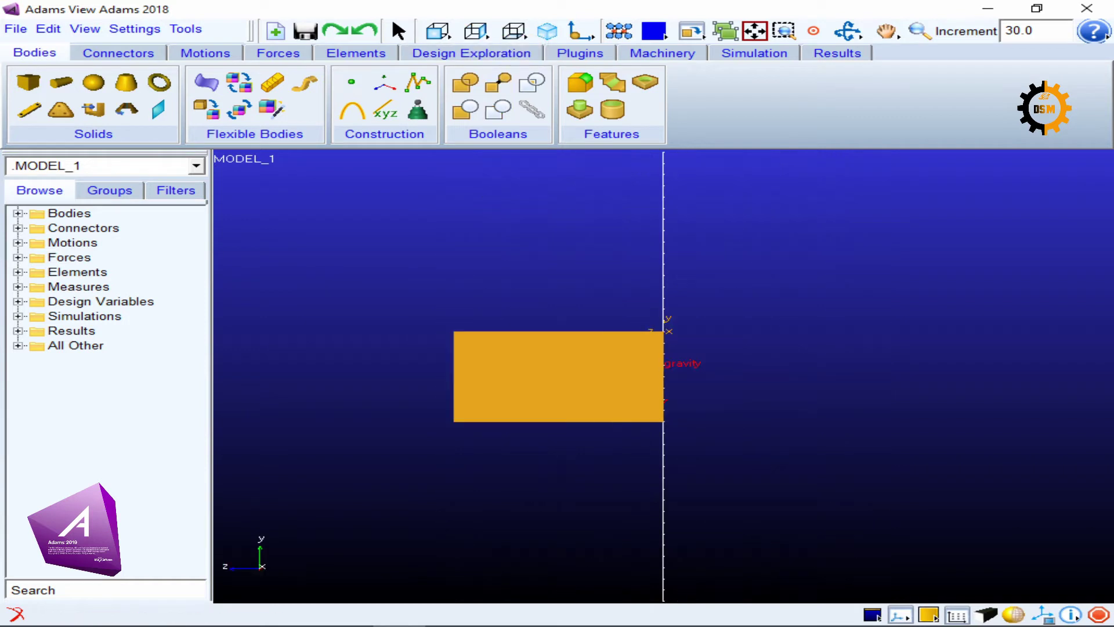
# Step: Cycle the view of the box through the Top, Bottom and Isometric orientations
pyautogui.rightClick(520, 17)
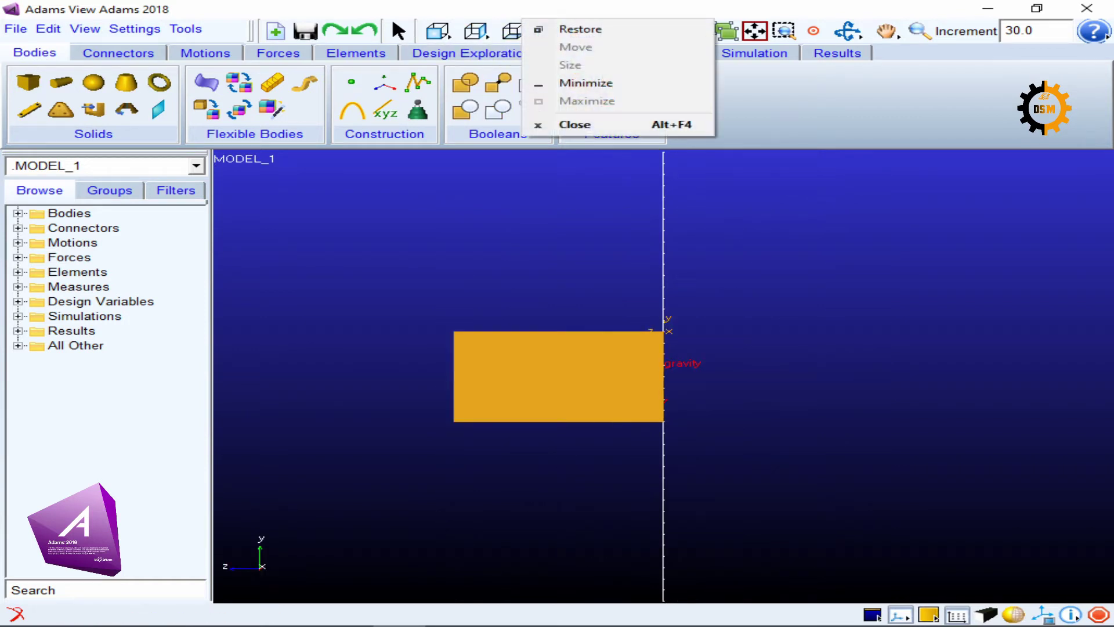
pyautogui.rightClick(518, 28)
pyautogui.click(537, 40)
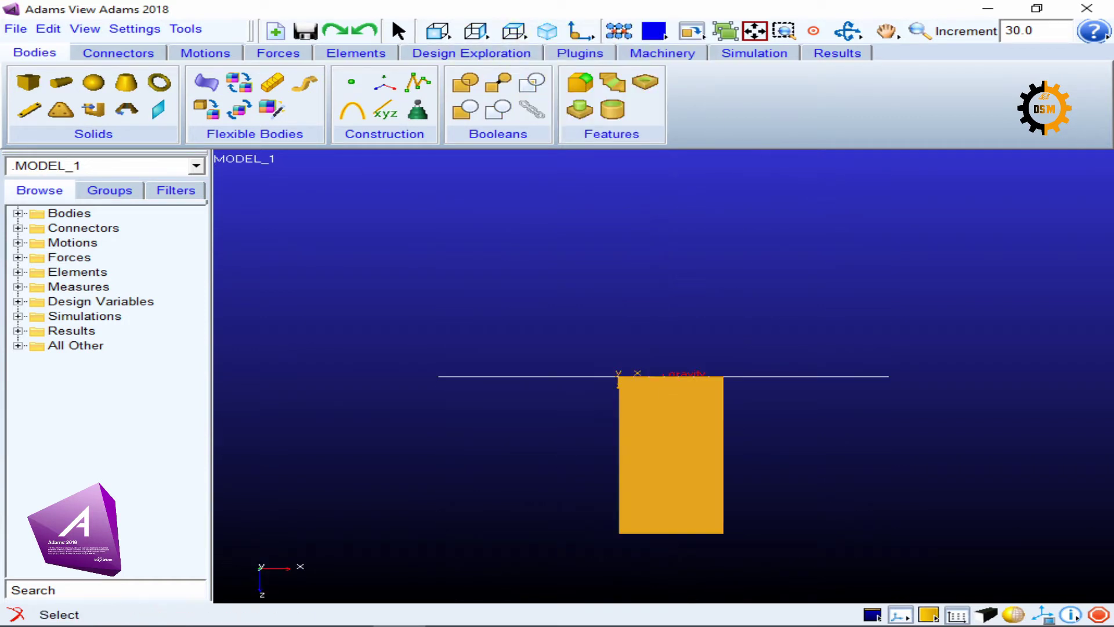
pyautogui.rightClick(511, 31)
pyautogui.click(568, 42)
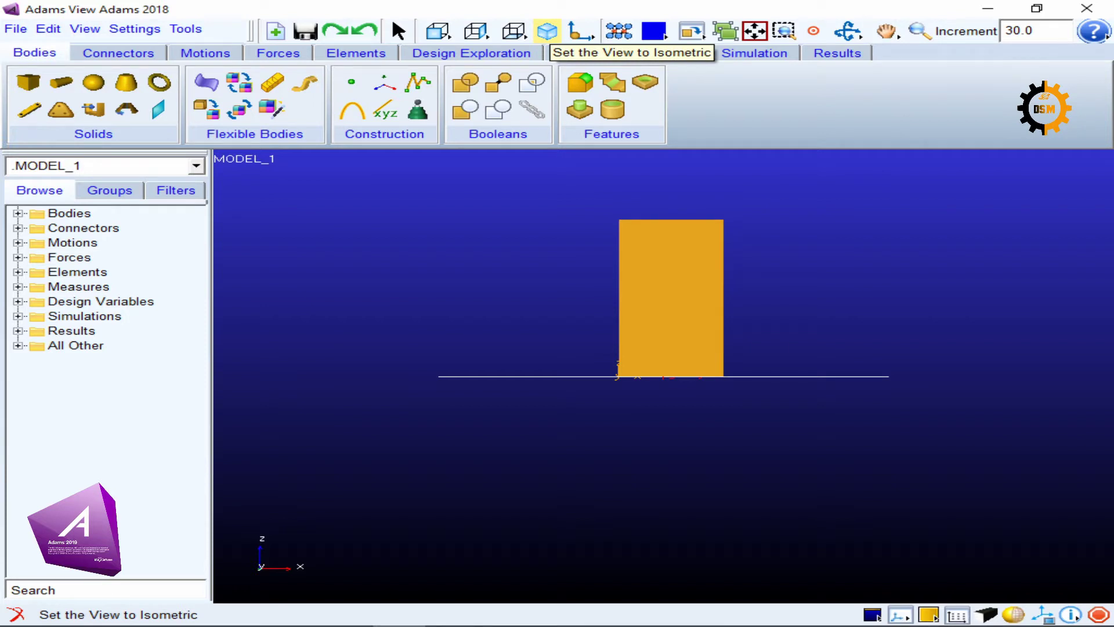
pyautogui.click(547, 32)
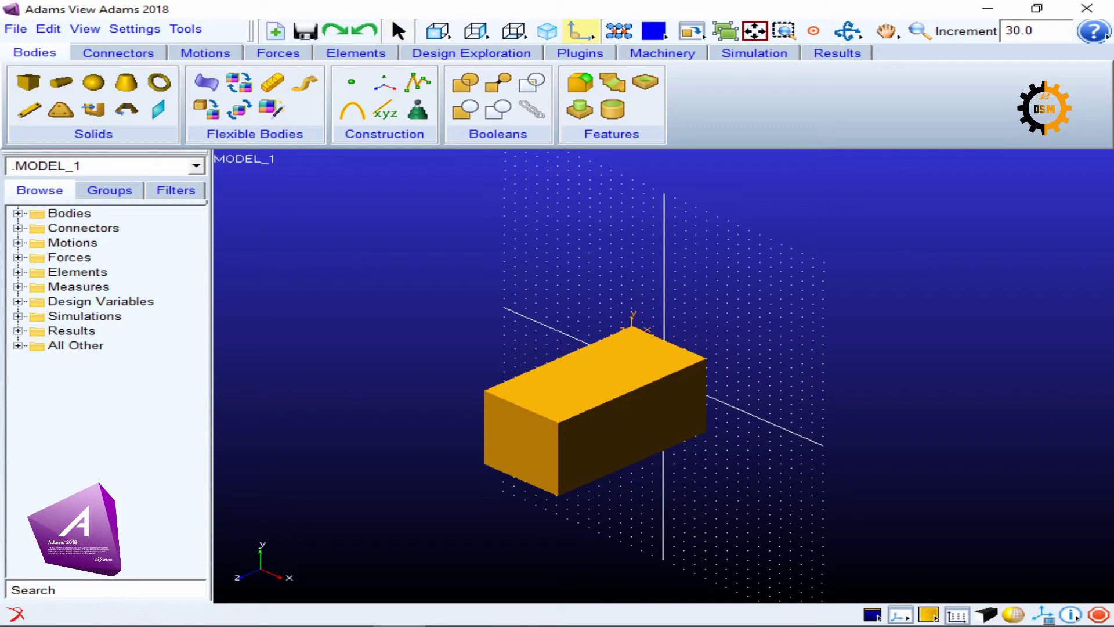
# Step: Set the view plane coincident with the XY plane of the box PART_2.BOX_1
pyautogui.rightClick(579, 34)
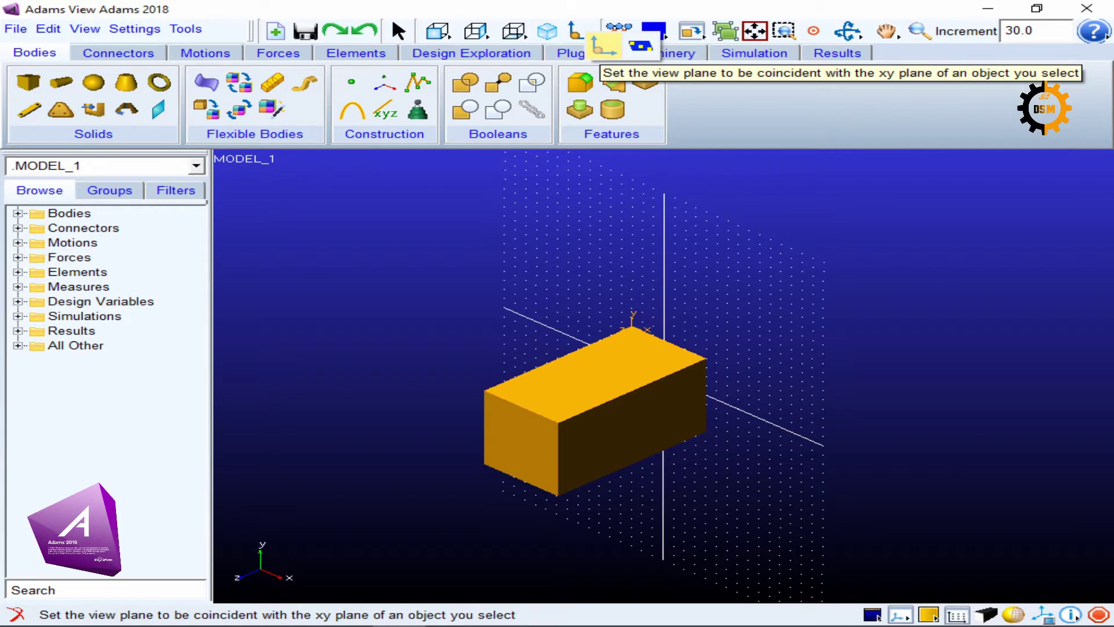
pyautogui.click(603, 45)
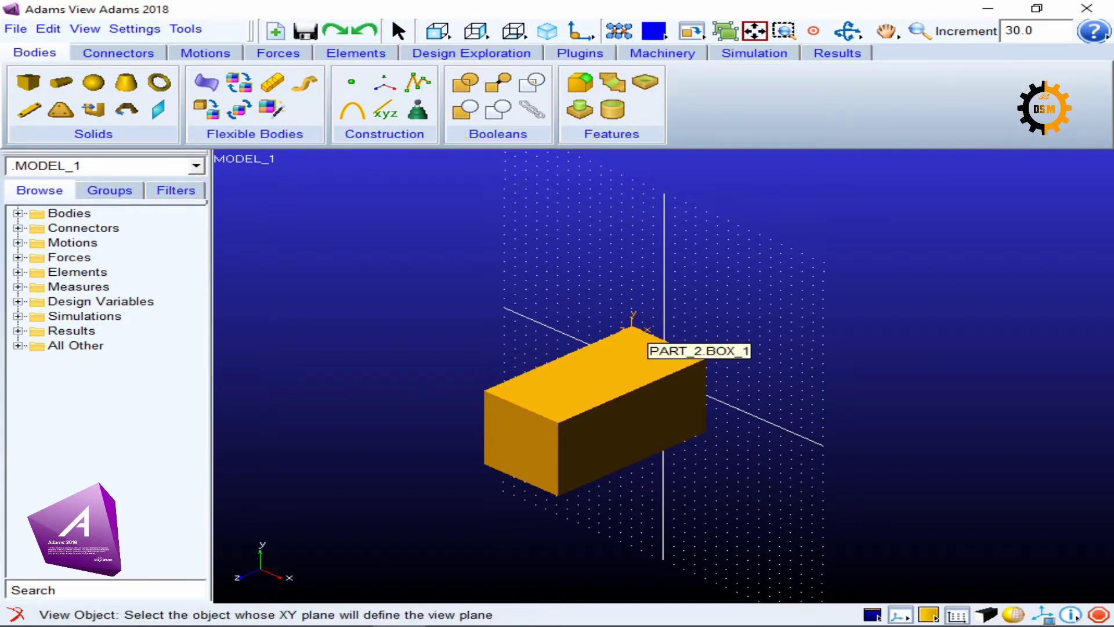
pyautogui.click(641, 357)
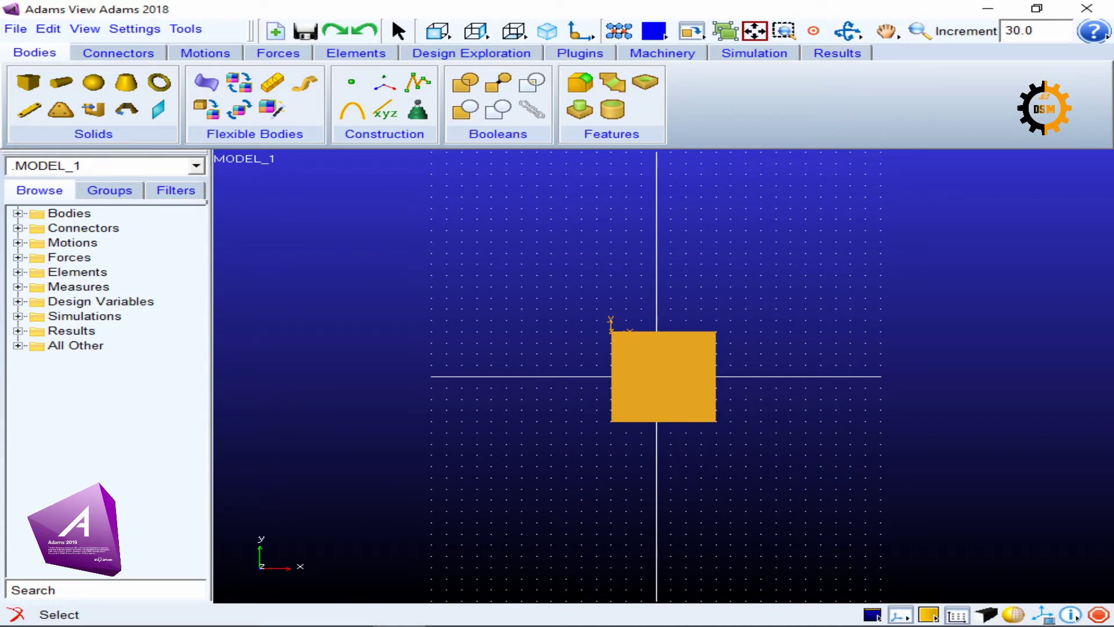
pyautogui.rightClick(582, 32)
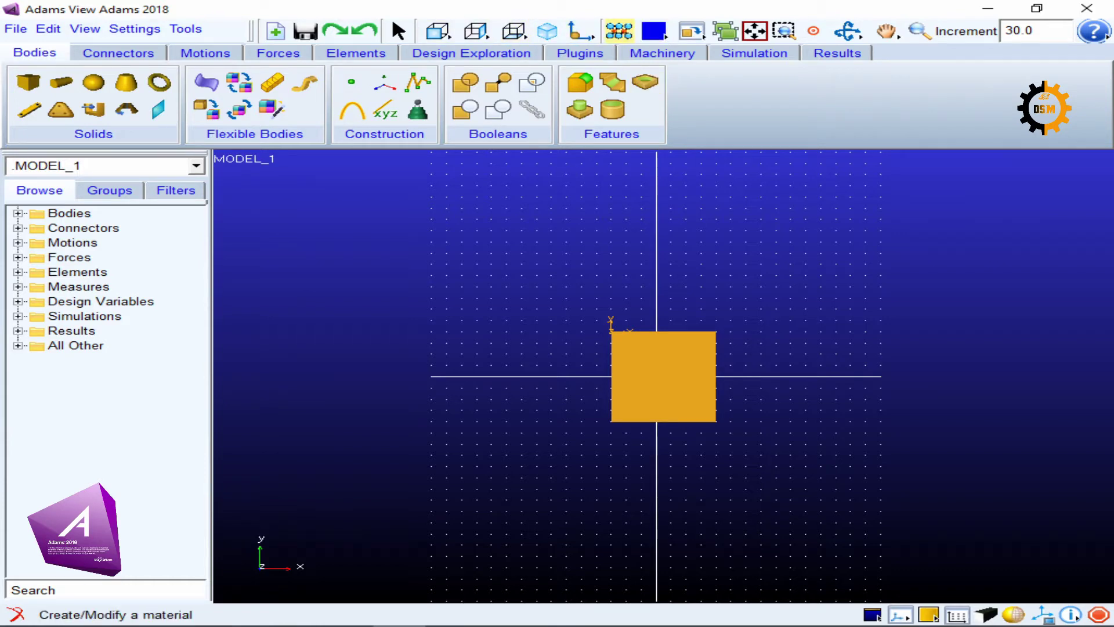
# Step: Open the material creation dialog and examine its fields and the available material types
pyautogui.click(619, 31)
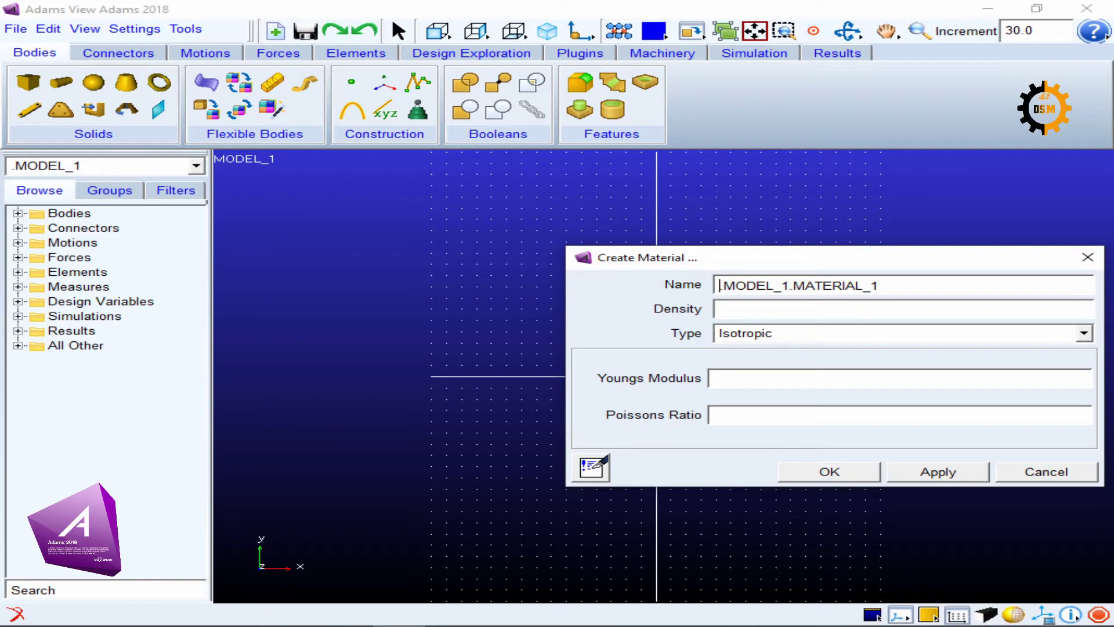
pyautogui.click(1084, 333)
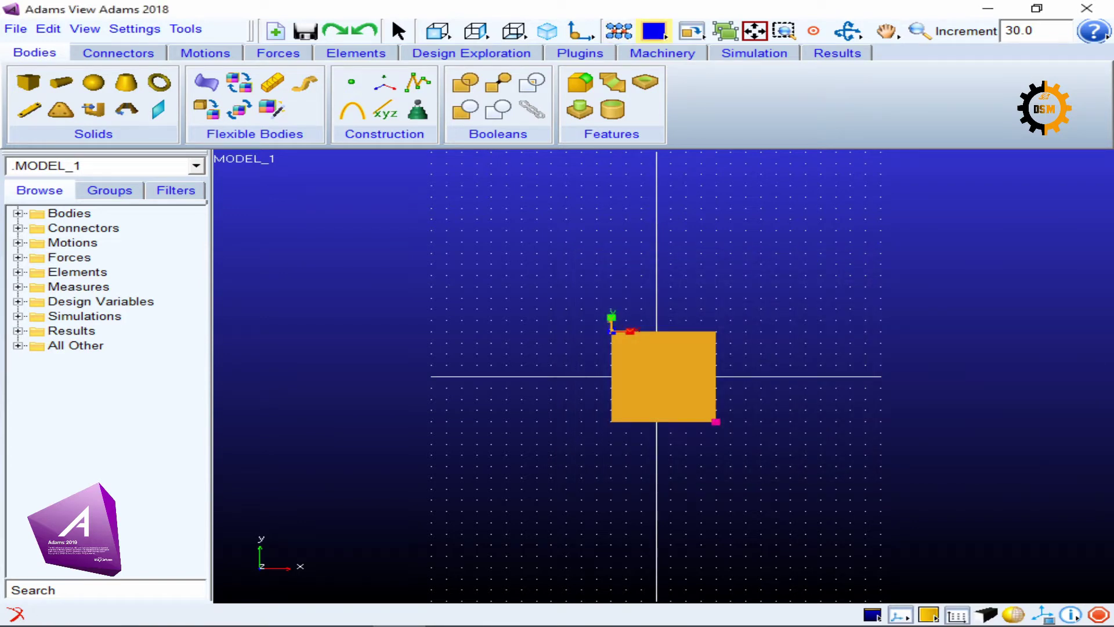
# Step: Recolour the box, trying blue first and ending with green
pyautogui.click(654, 31)
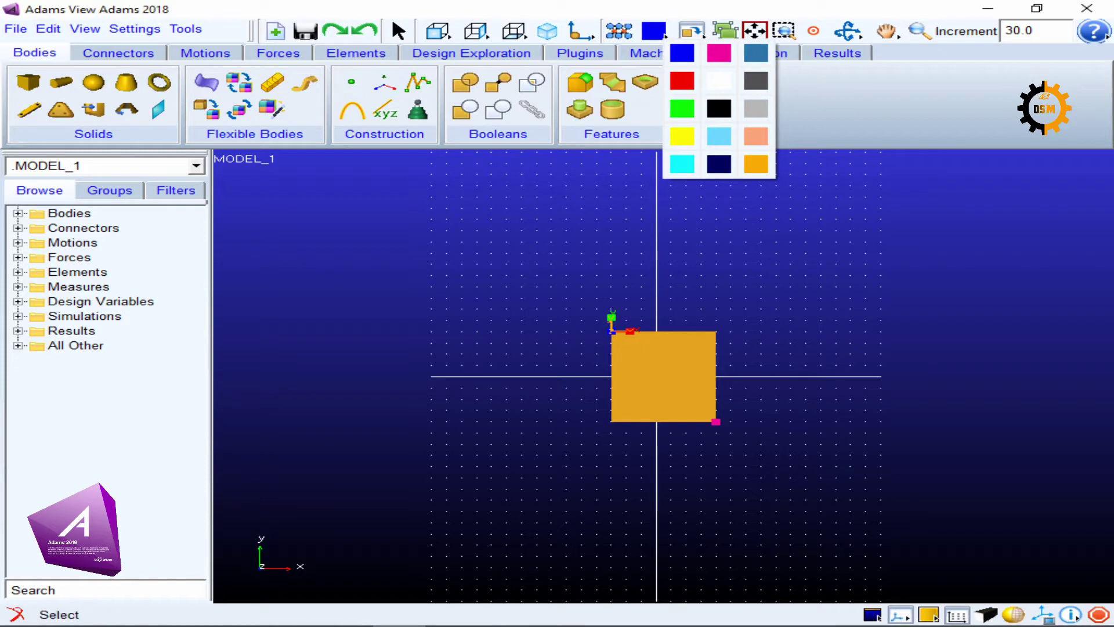
pyautogui.click(586, 250)
pyautogui.click(663, 377)
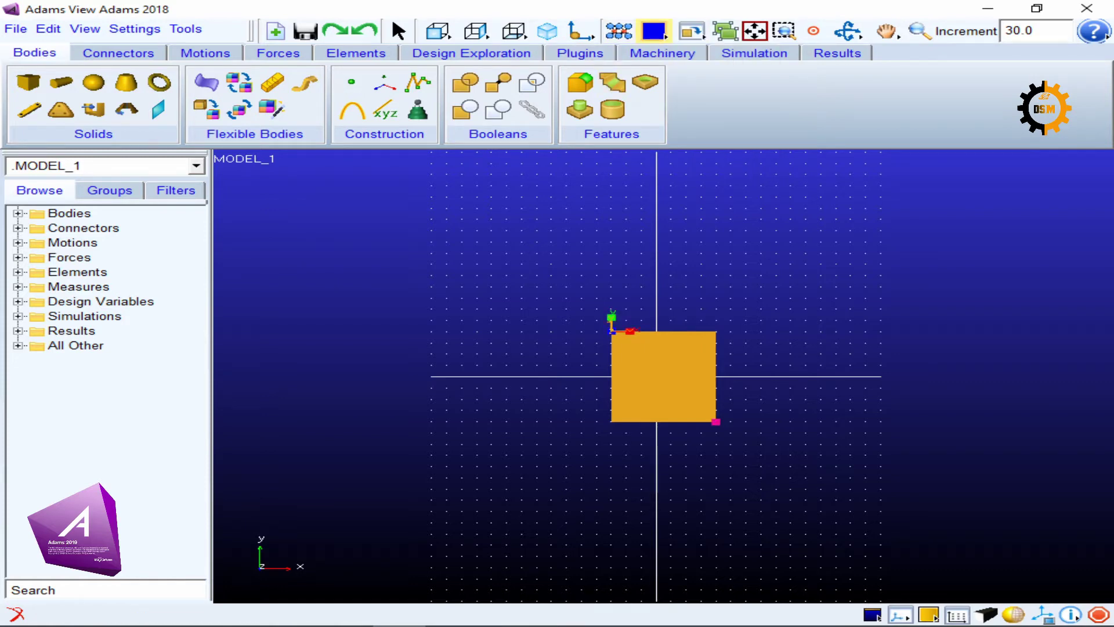
pyautogui.click(654, 31)
pyautogui.click(674, 47)
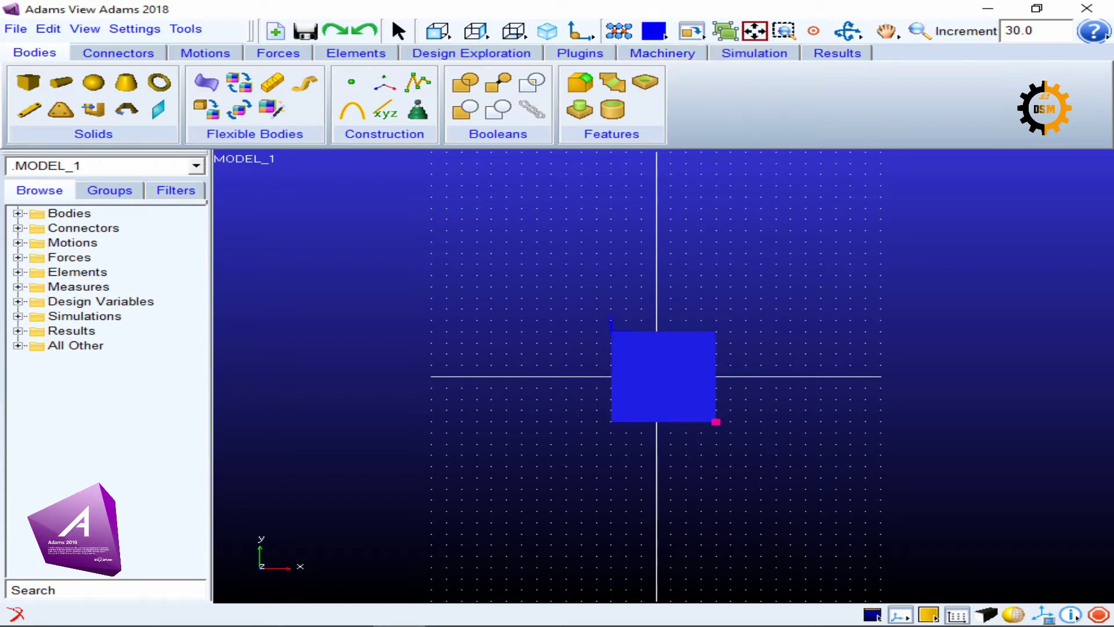
pyautogui.click(654, 31)
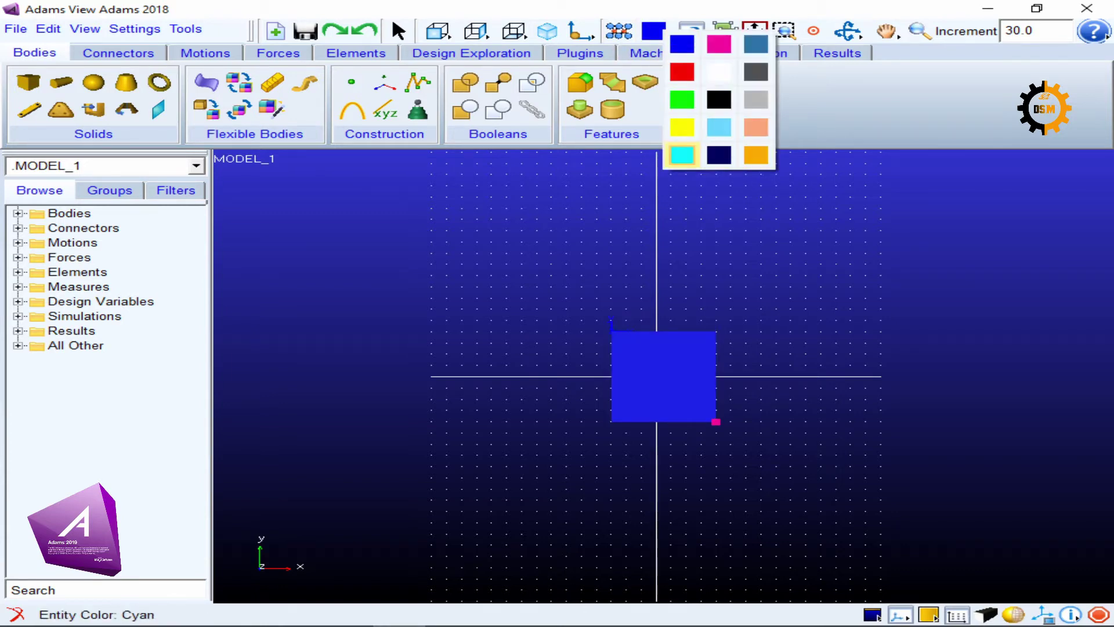
pyautogui.click(682, 100)
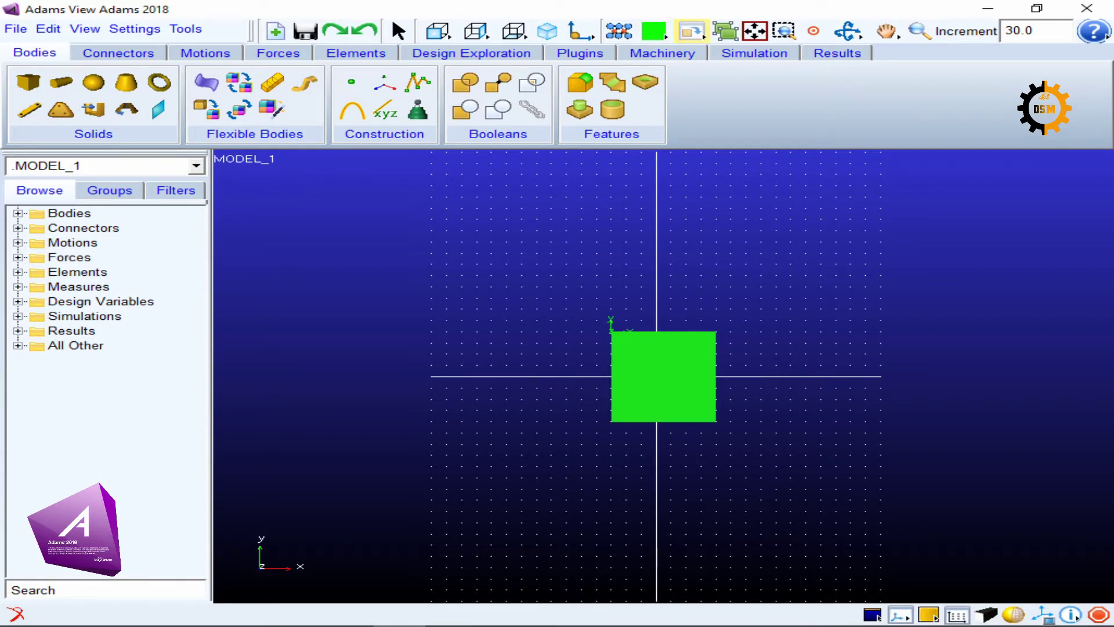
pyautogui.click(690, 31)
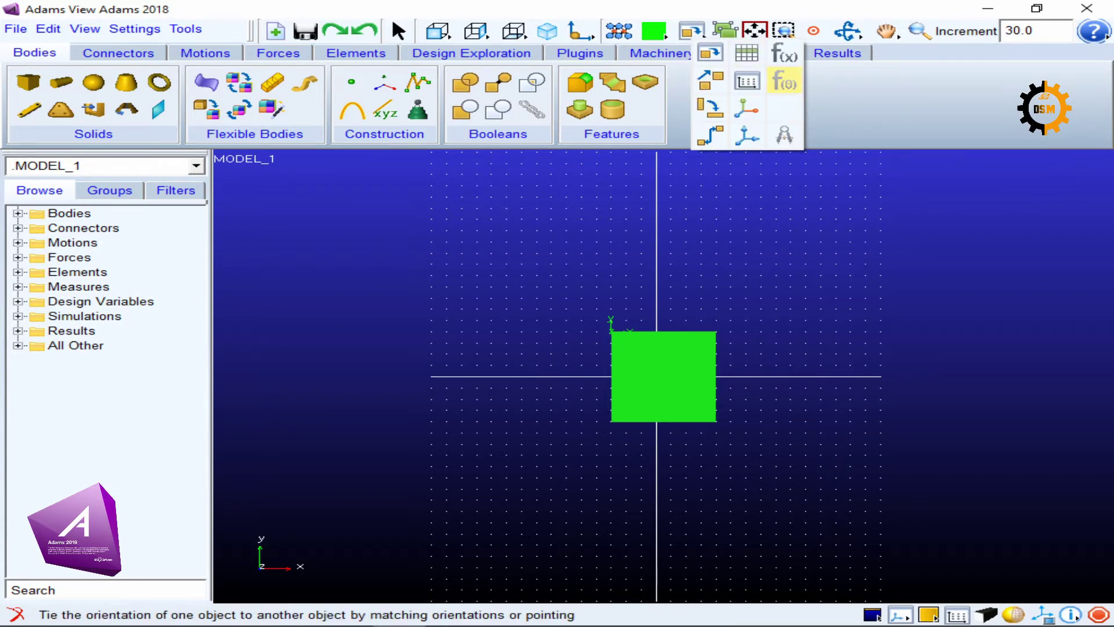
pyautogui.press('Escape')
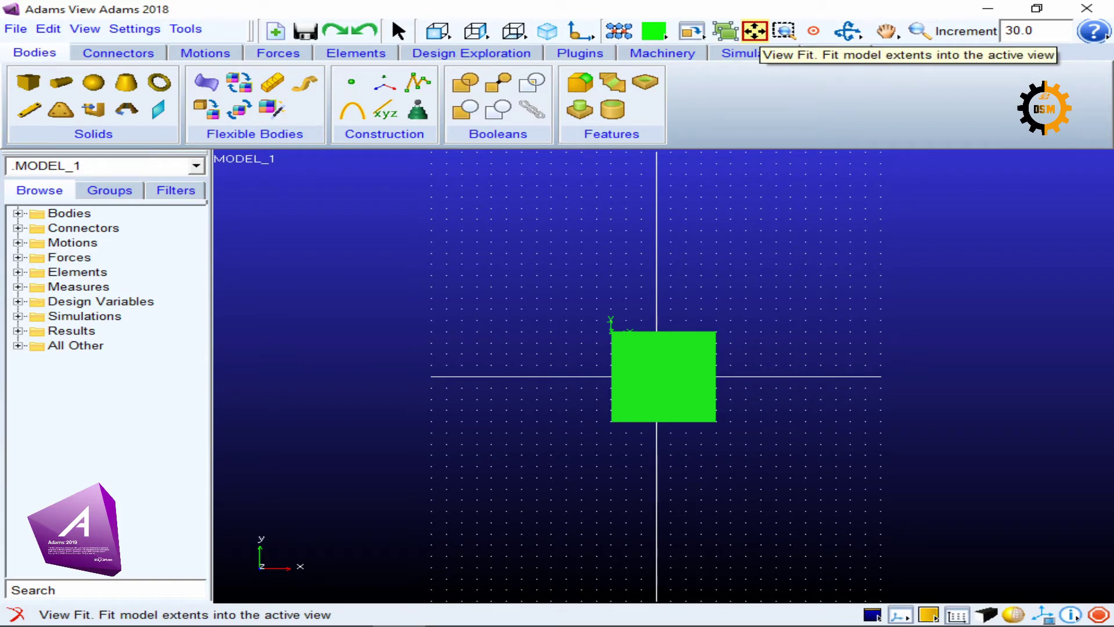
# Step: Fit the model in the view and zoom in on the box's upper-right corner with a zoom window
pyautogui.click(754, 30)
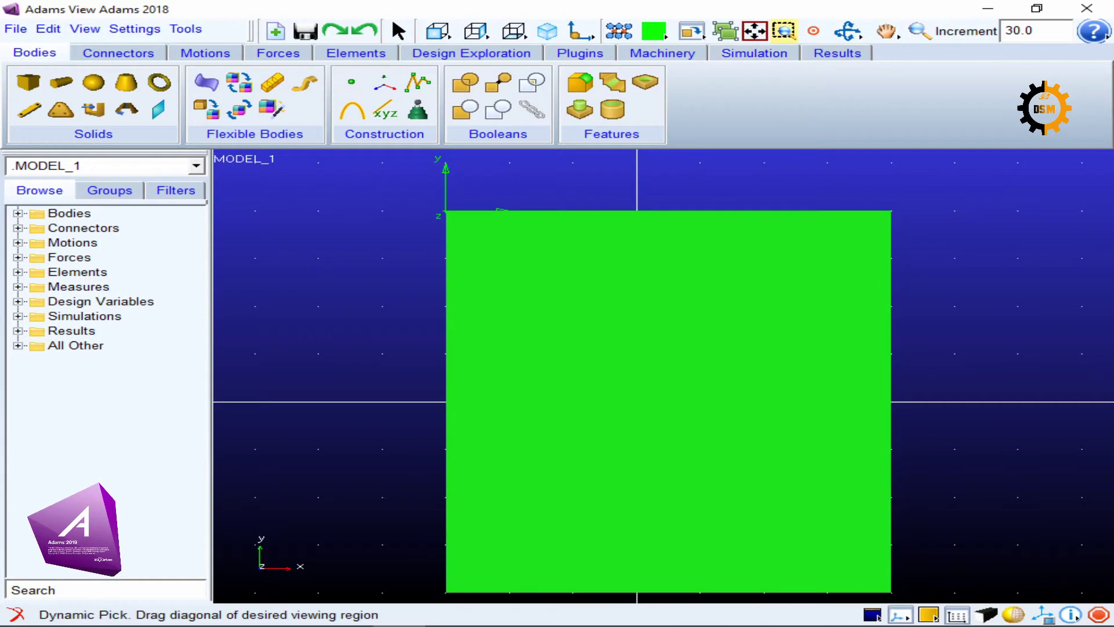
pyautogui.click(784, 30)
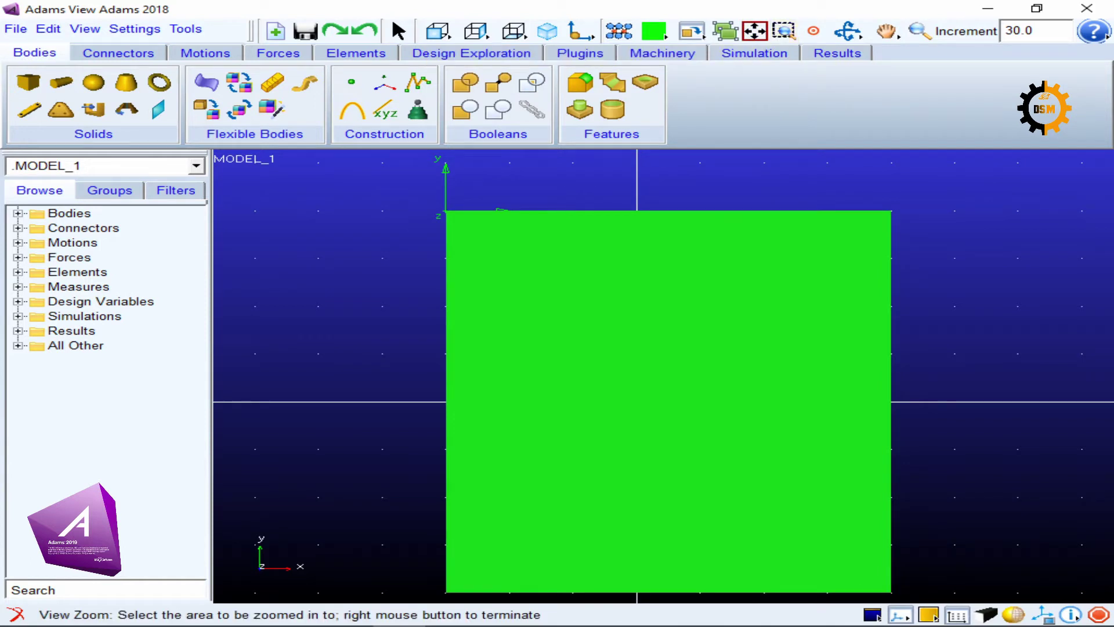
pyautogui.moveTo(818, 176); pyautogui.dragTo(929, 280)
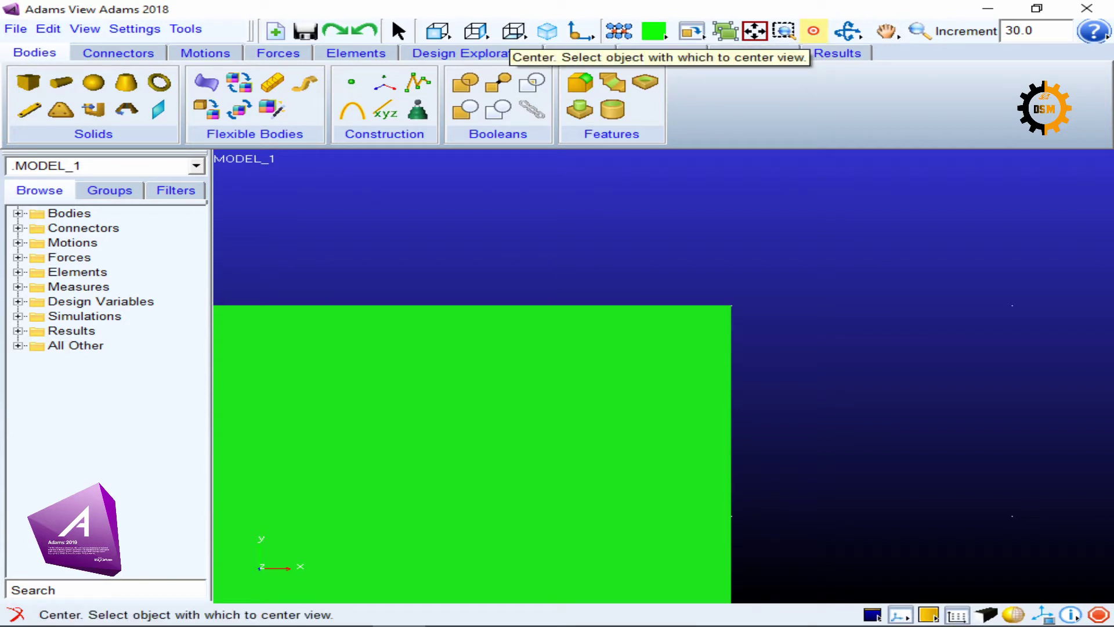
# Step: Centre the view on the box's upper-right corner vertex PART_2.BOX_1.V5
pyautogui.click(813, 31)
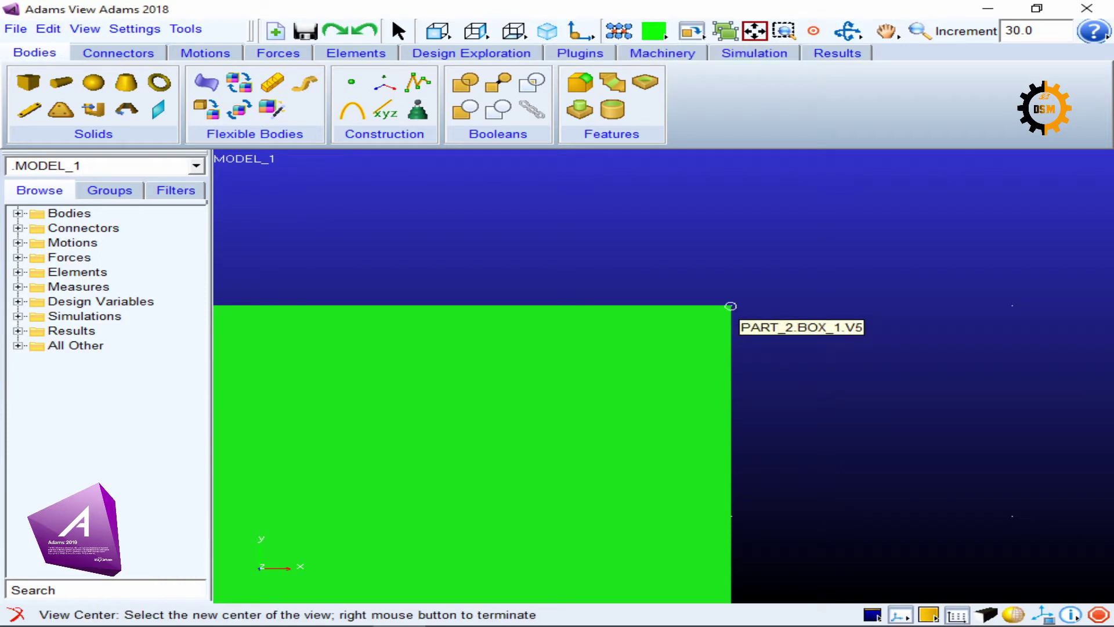
pyautogui.click(731, 306)
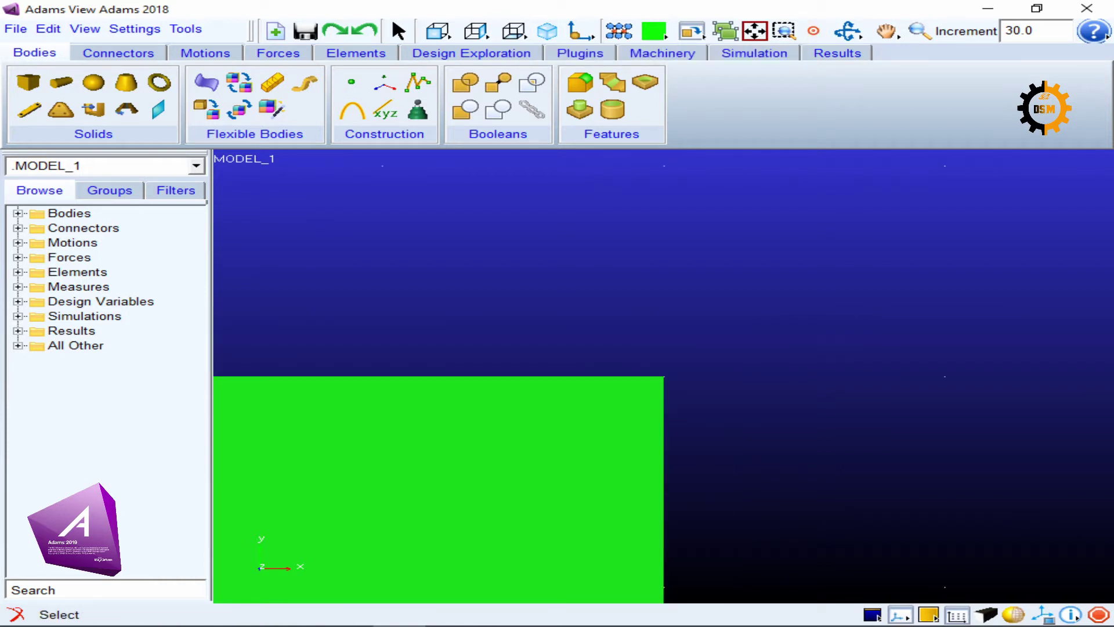
# Step: Translate the view so the model shifts right, and zoom out to bring the box's upper-left corner into view
pyautogui.press('t')
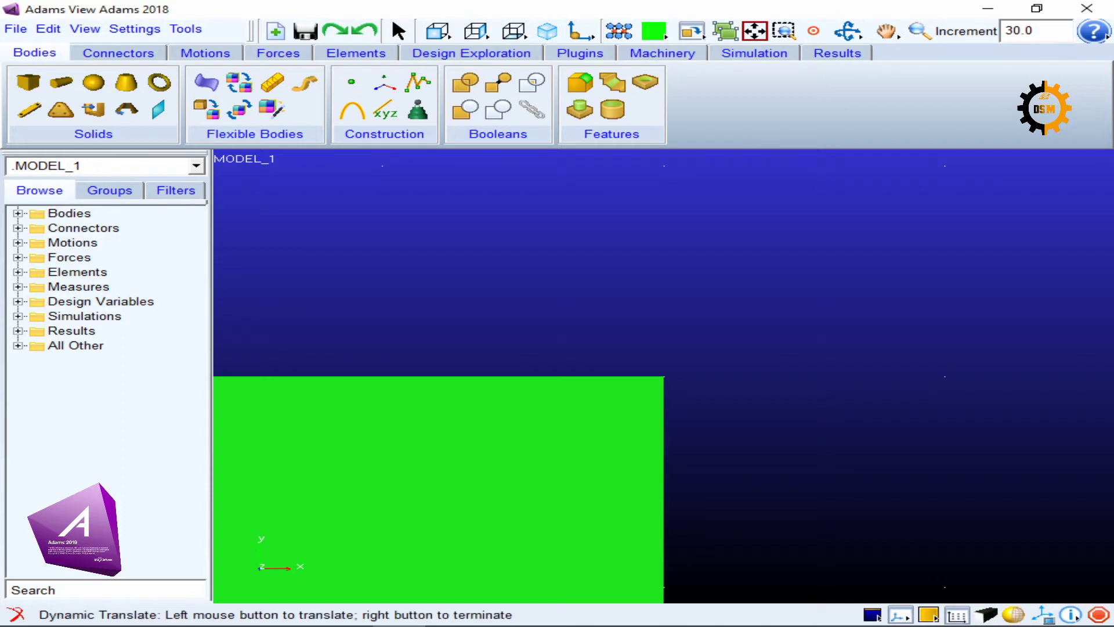
pyautogui.moveTo(464, 487); pyautogui.dragTo(952, 444)
pyautogui.press('z')
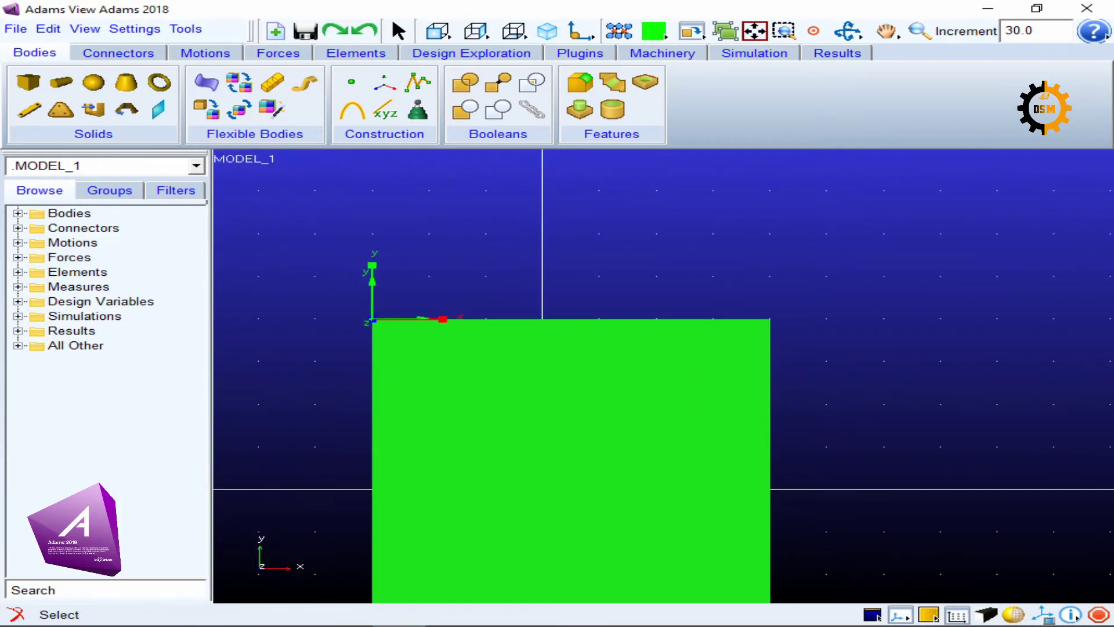
# Step: Centre the view on the box's upper-left corner
pyautogui.press('c')
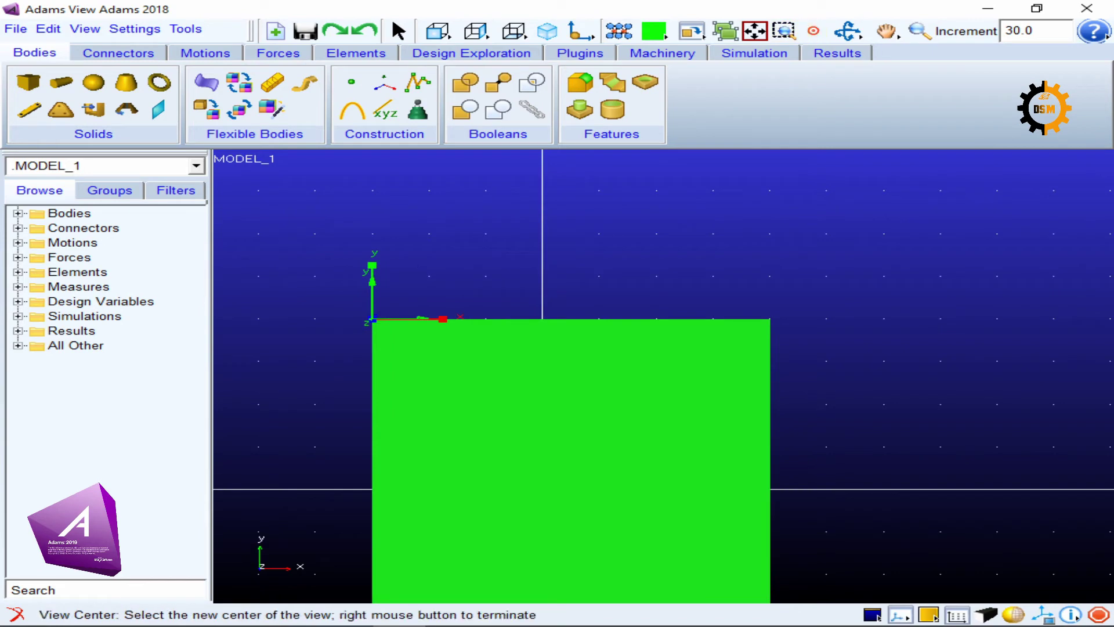
pyautogui.click(373, 319)
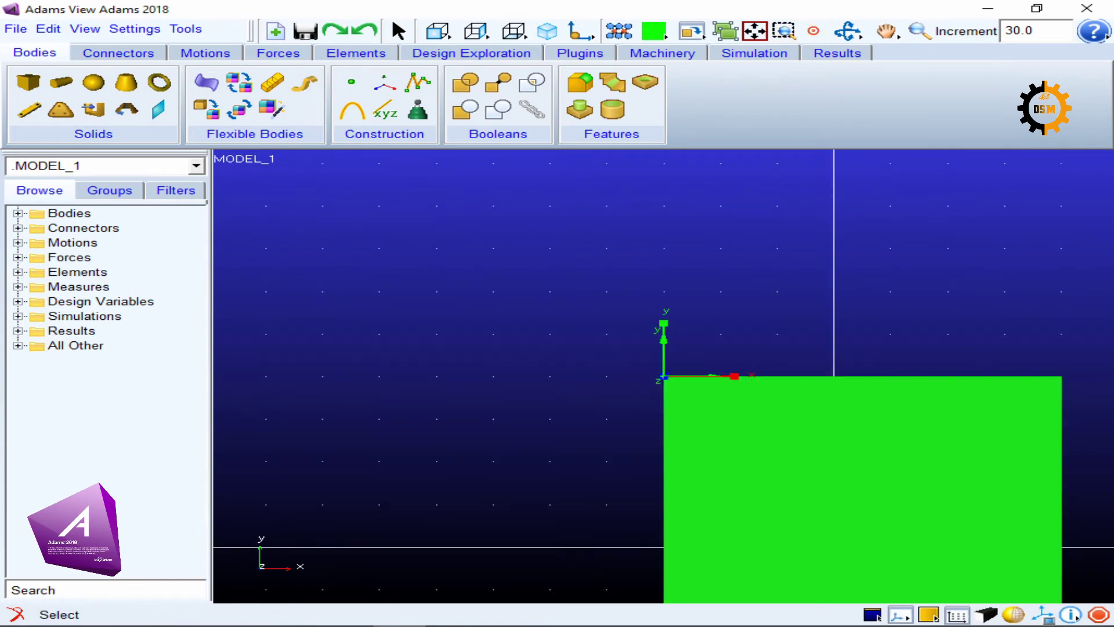
pyautogui.press('c')
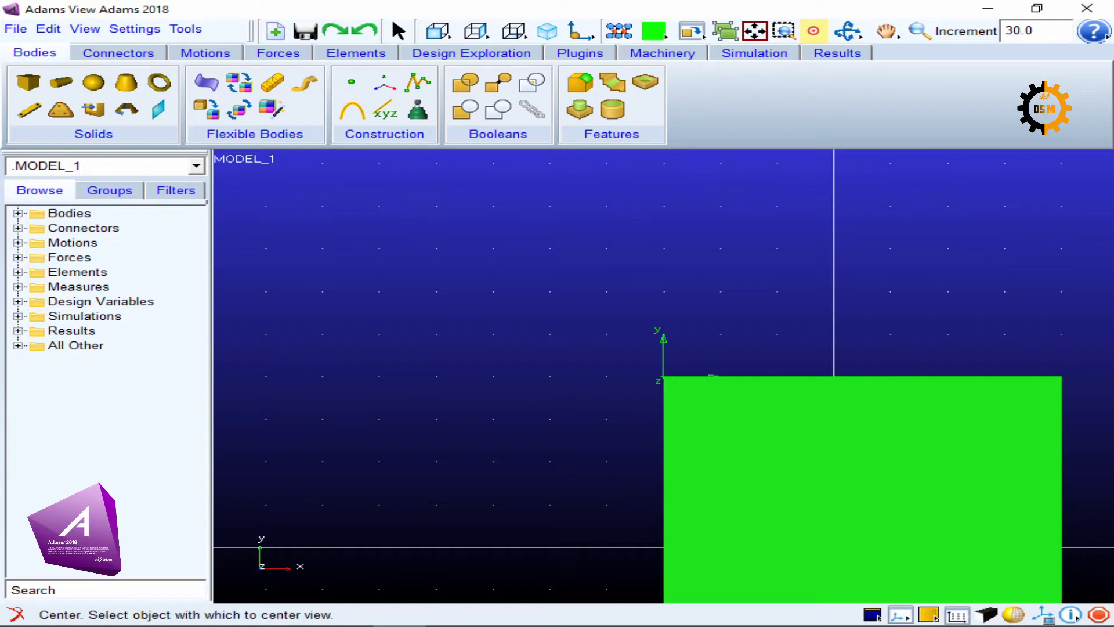
pyautogui.press('Escape')
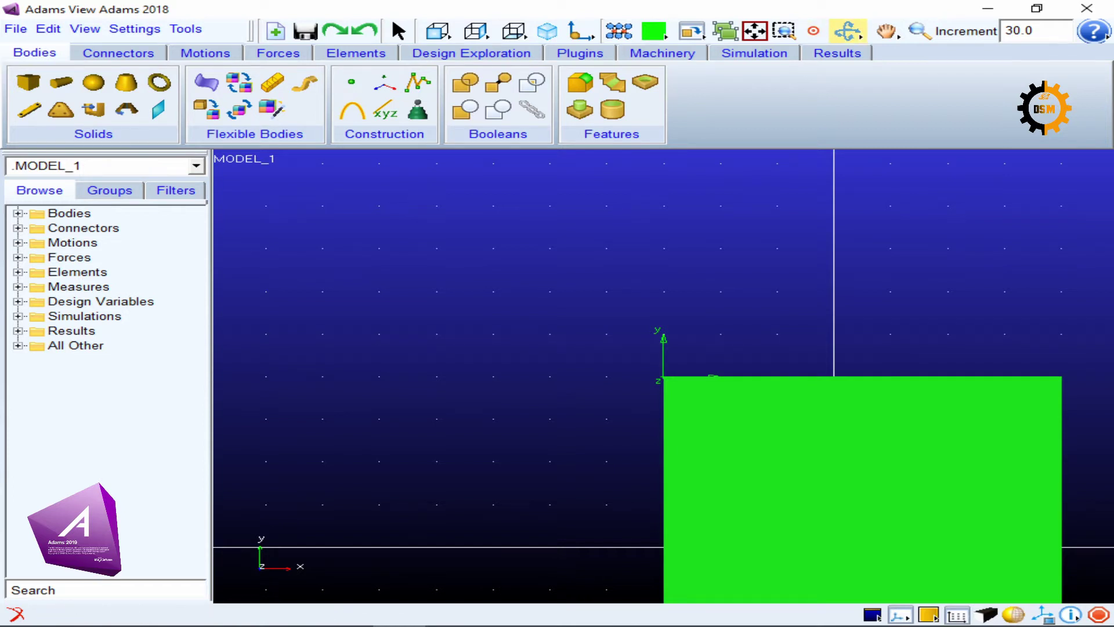
# Step: Rotate the view dynamically in XY, and rotate it about the Z screen axis
pyautogui.press('r')
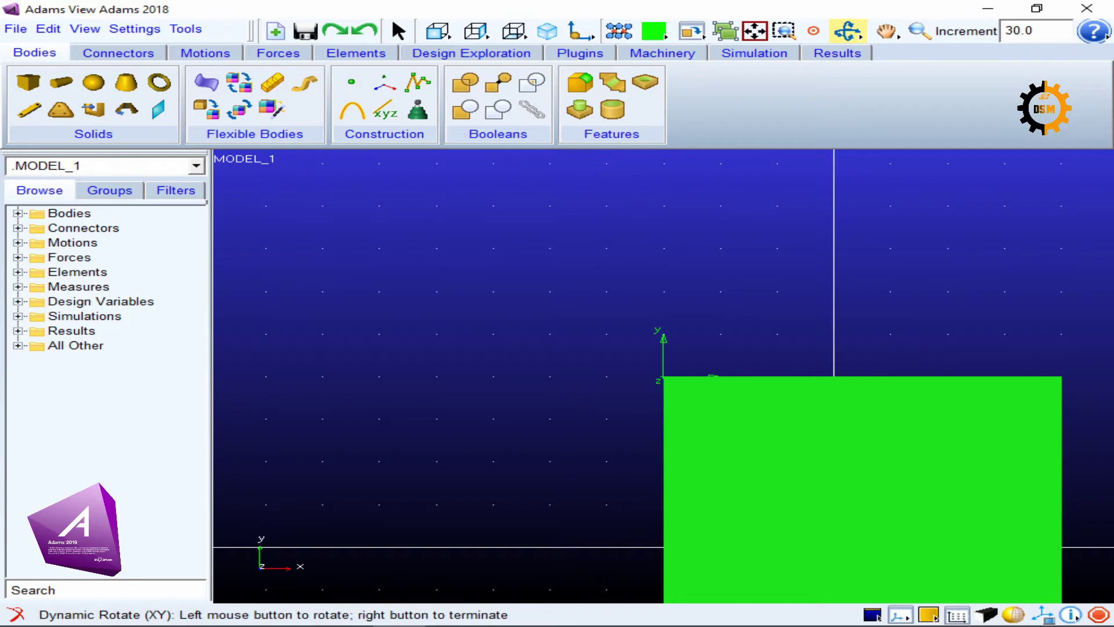
pyautogui.moveTo(662, 377); pyautogui.dragTo(633, 343)
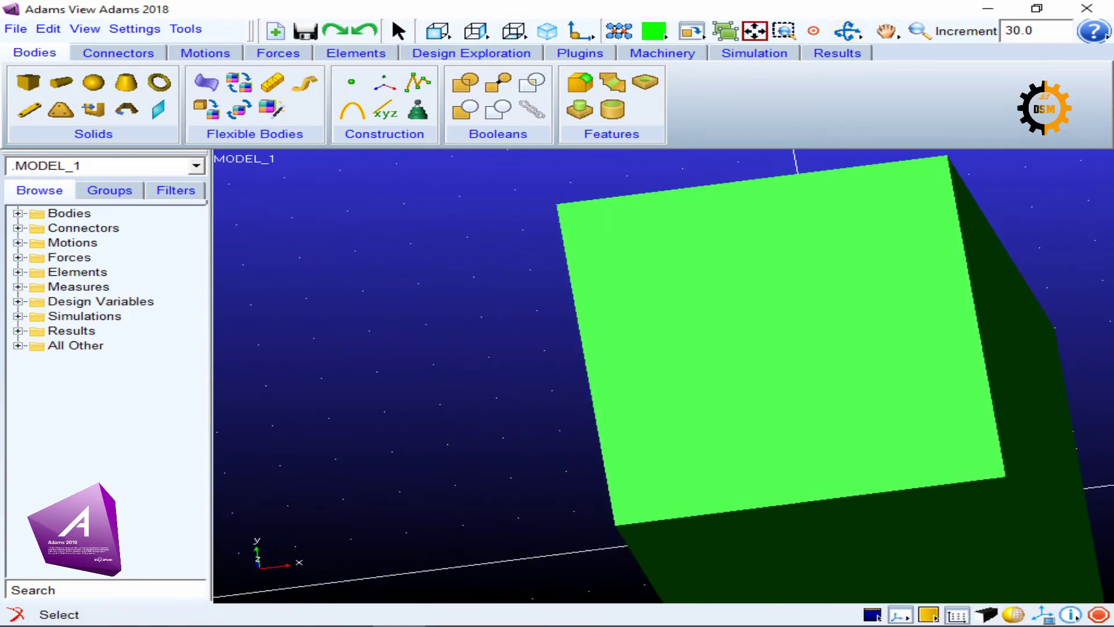
pyautogui.rightClick(851, 31)
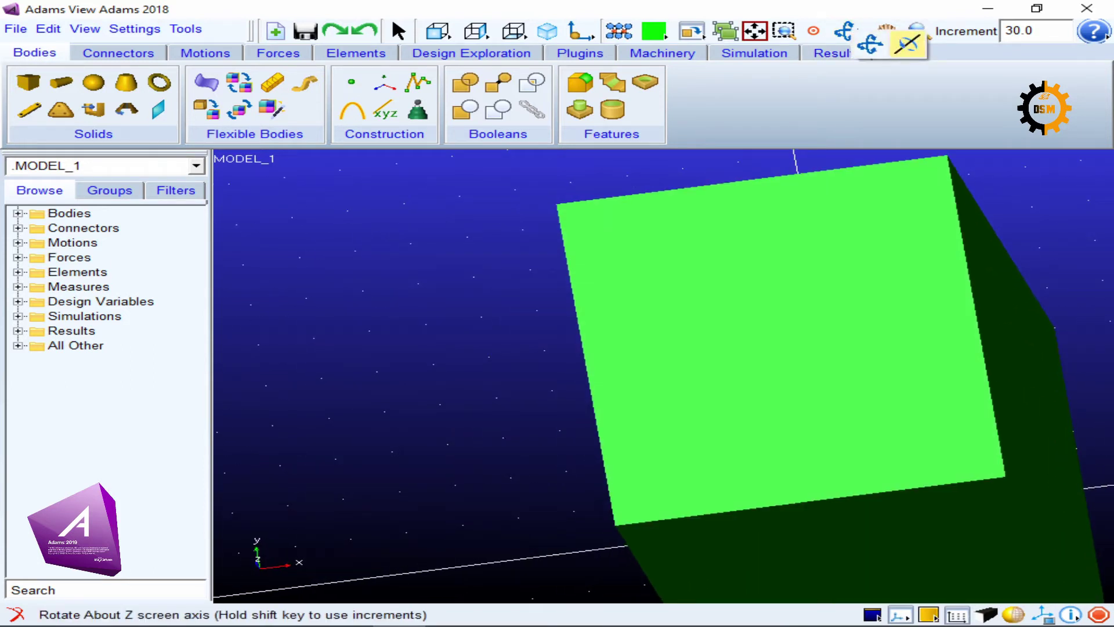
pyautogui.click(908, 44)
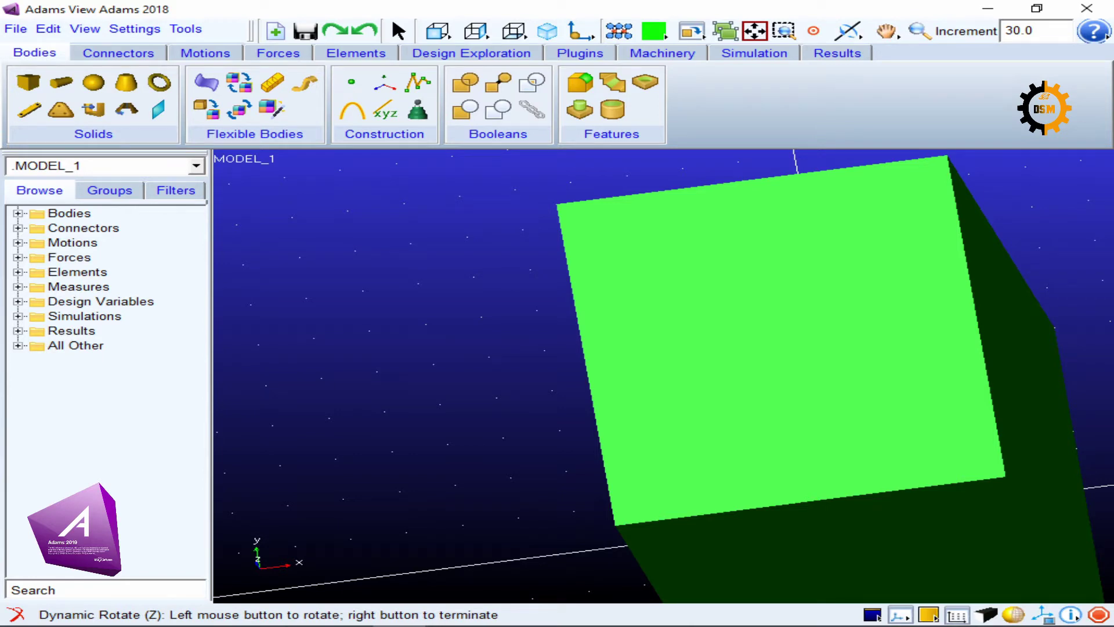
pyautogui.moveTo(661, 378); pyautogui.dragTo(615, 377)
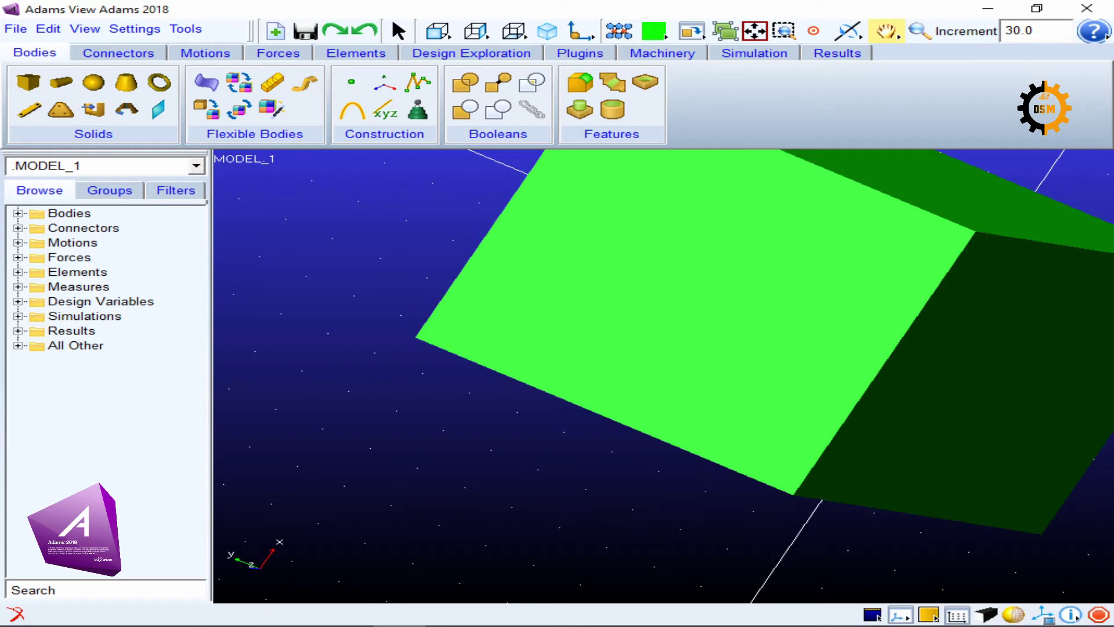
# Step: Set the view to isometric and zoom out until the whole box and working grid fit
pyautogui.rightClick(886, 32)
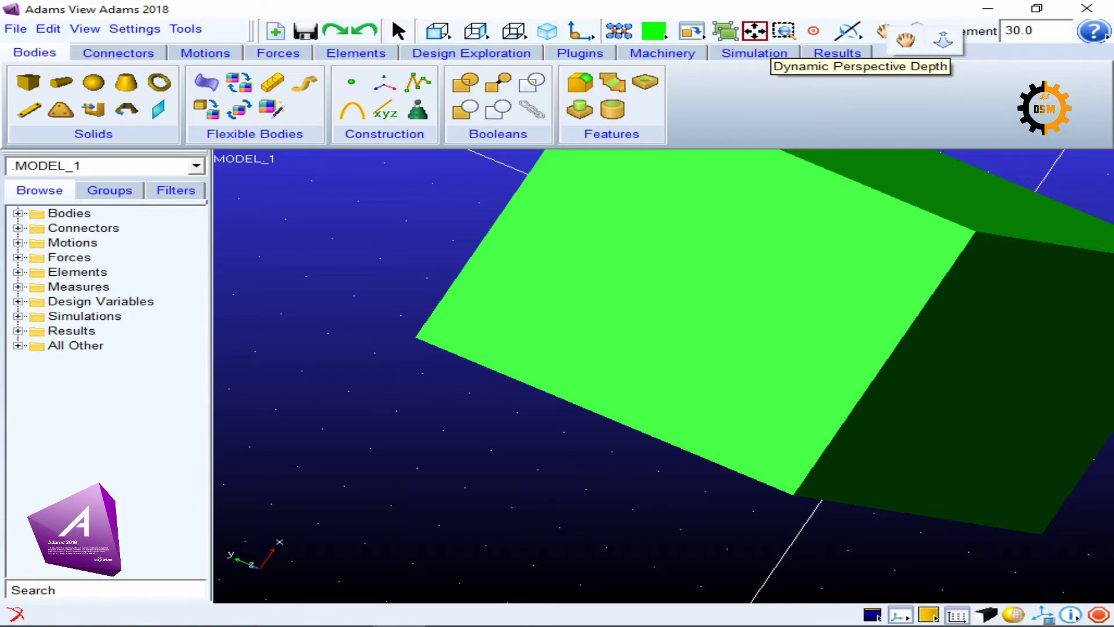
pyautogui.click(547, 31)
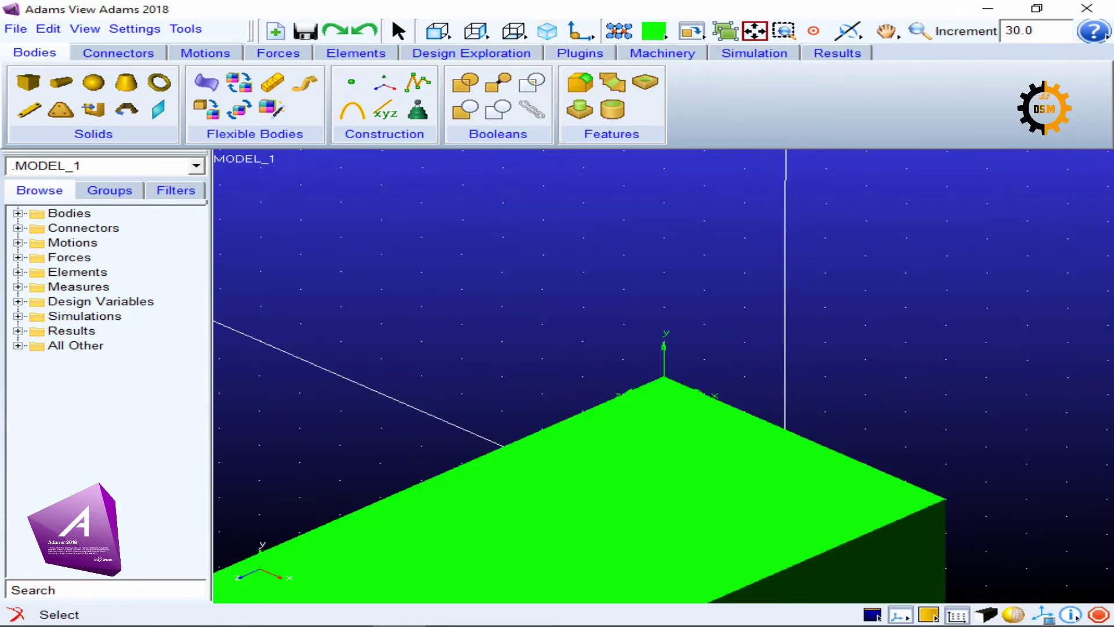
pyautogui.press('z')
pyautogui.moveTo(664, 279); pyautogui.dragTo(664, 420)
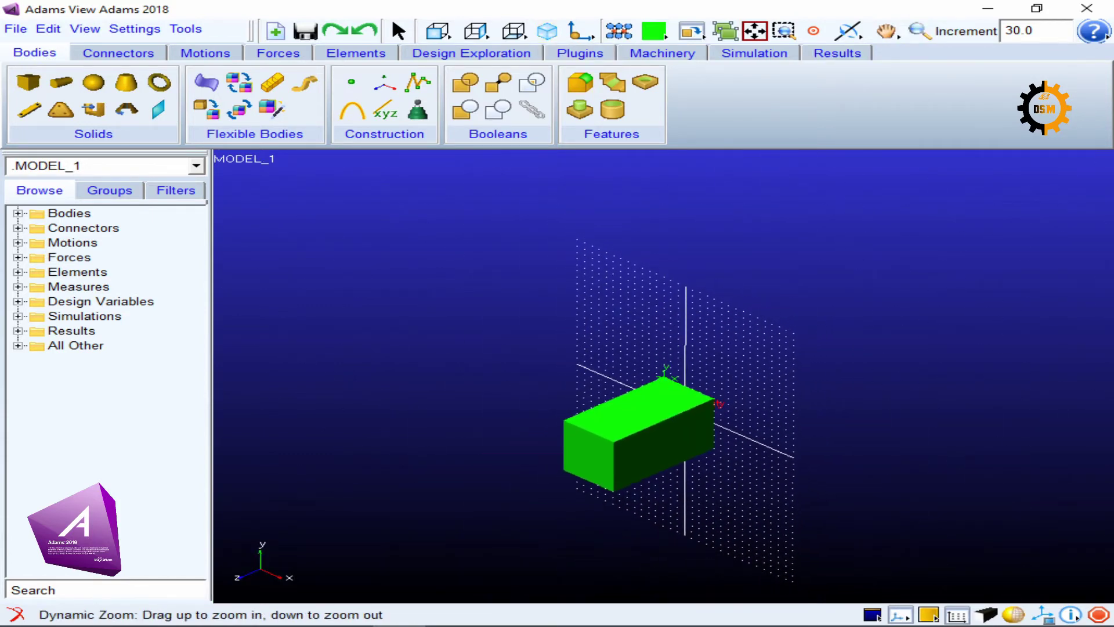
# Step: Try to increase the perspective depth of the view while the projection is orthographic
pyautogui.rightClick(918, 30)
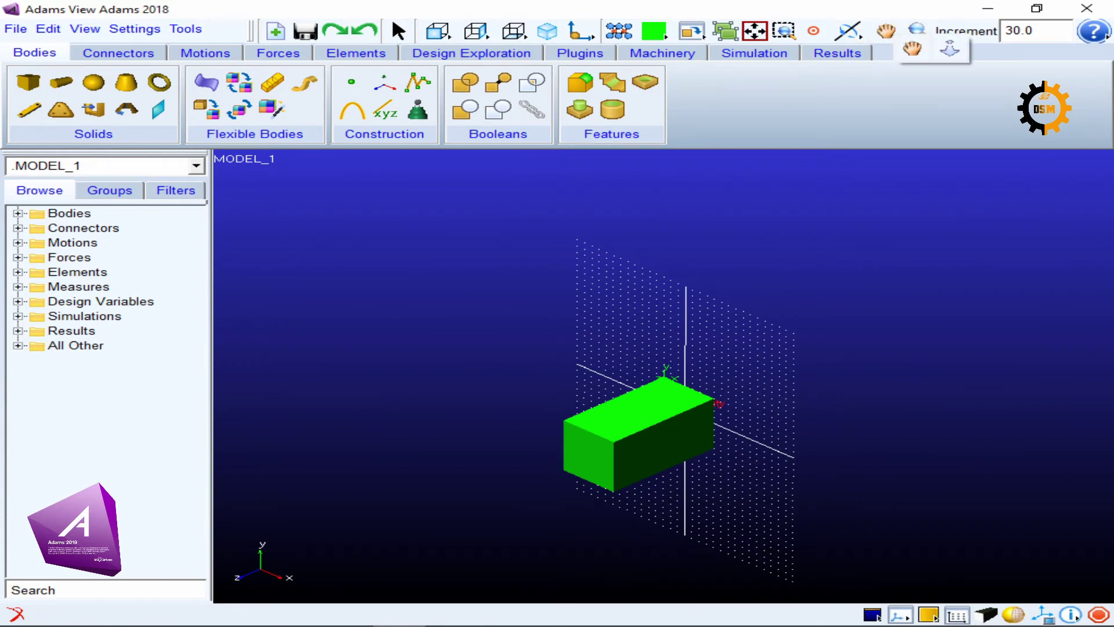
pyautogui.click(950, 49)
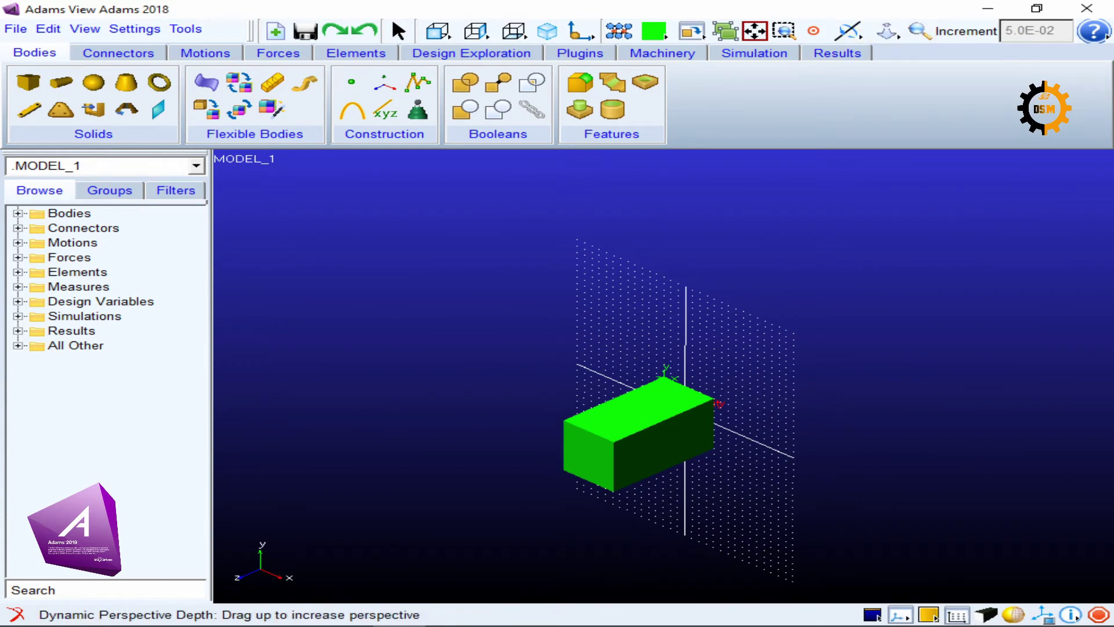
pyautogui.moveTo(789, 455); pyautogui.dragTo(771, 268)
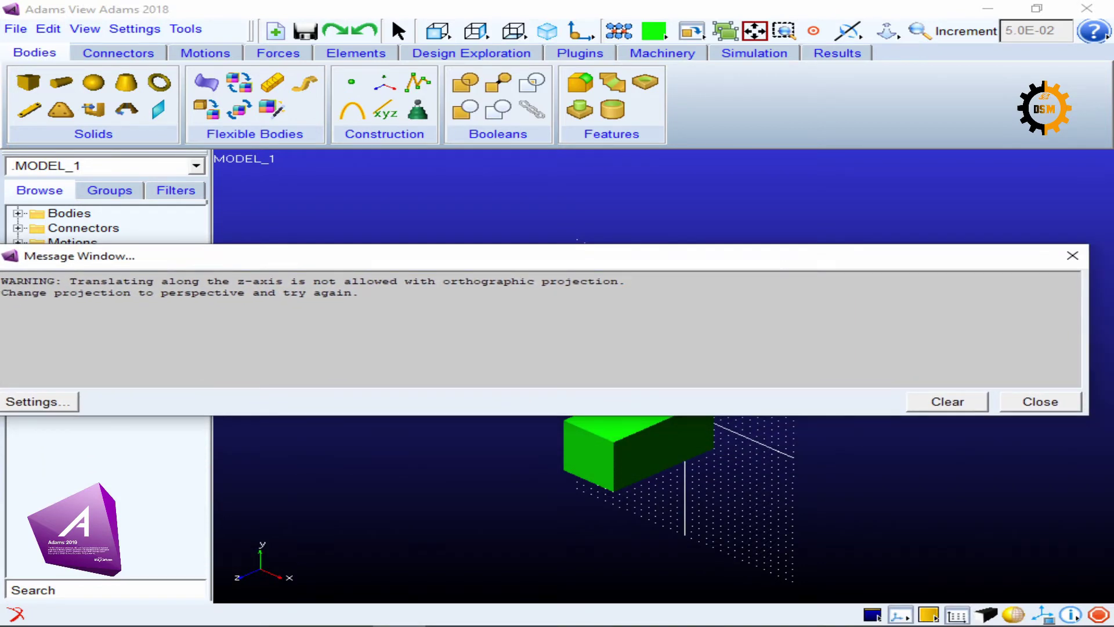
pyautogui.click(1040, 402)
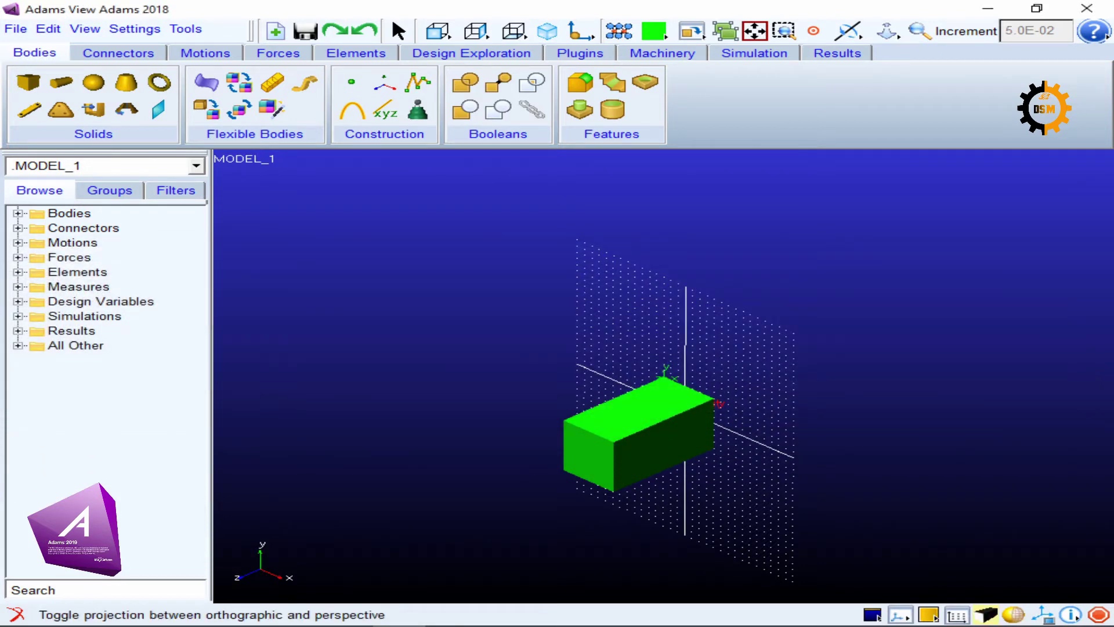
# Step: Toggle the projection to perspective and reduce the view's perspective depth
pyautogui.click(986, 614)
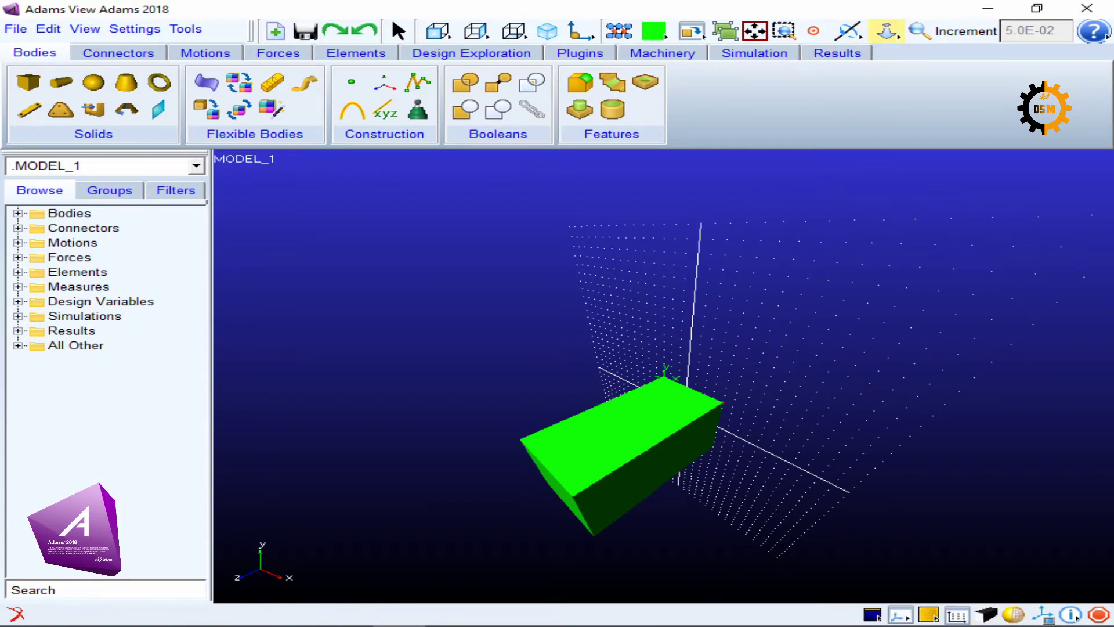
pyautogui.click(887, 31)
pyautogui.moveTo(813, 273); pyautogui.dragTo(813, 296)
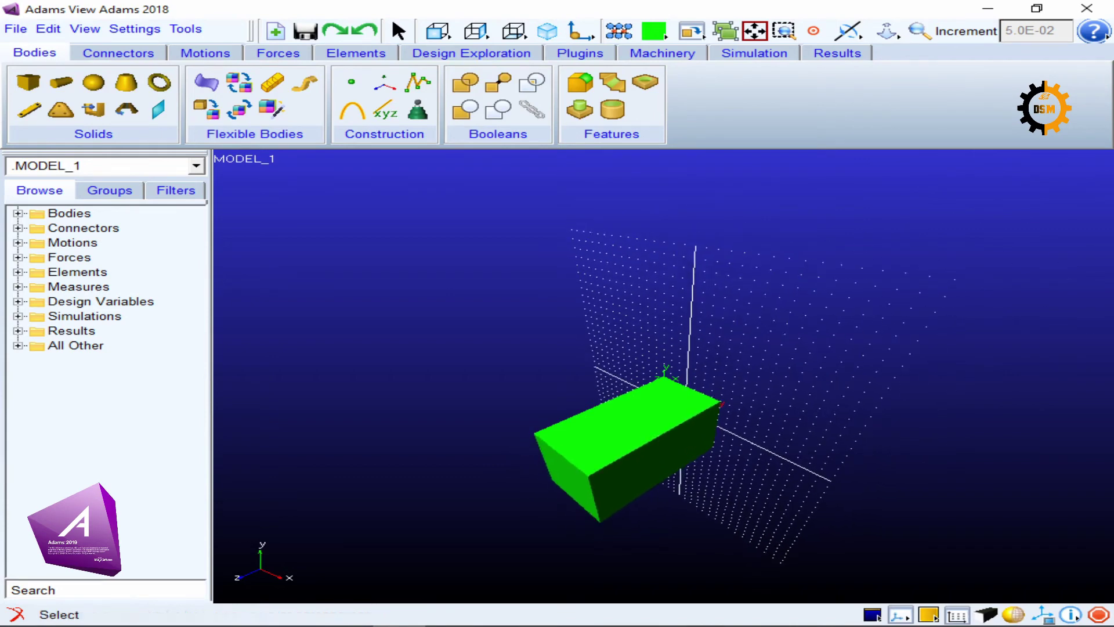
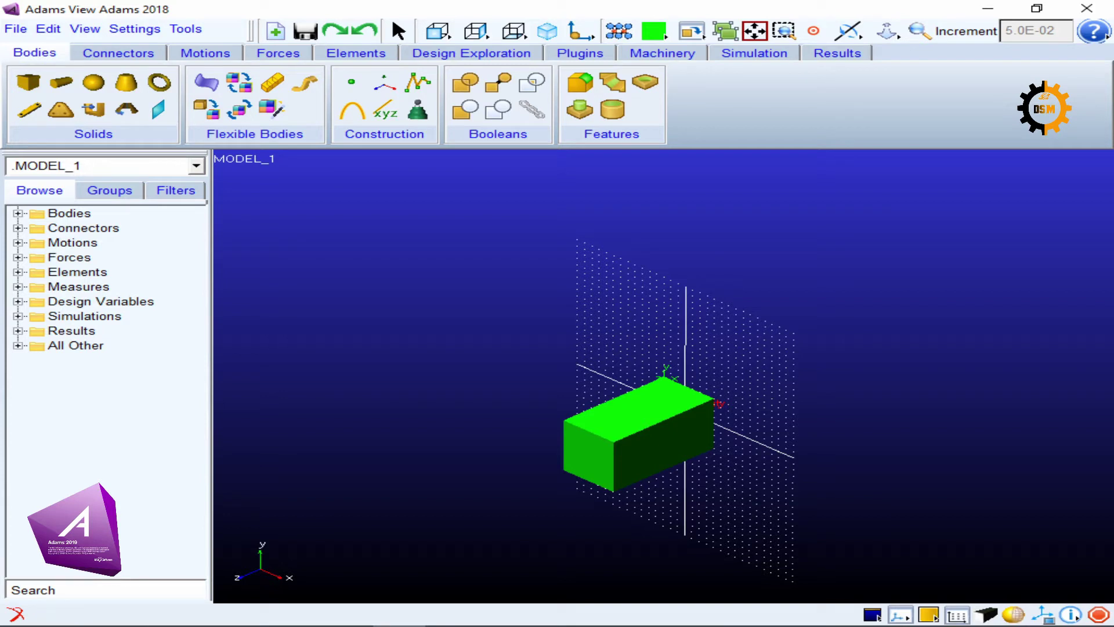
# Step: Restore the Translate tool in place of Dynamic Perspective Depth, and enlarge the box slightly with Dynamic Zoom
pyautogui.rightClick(887, 31)
pyautogui.click(900, 50)
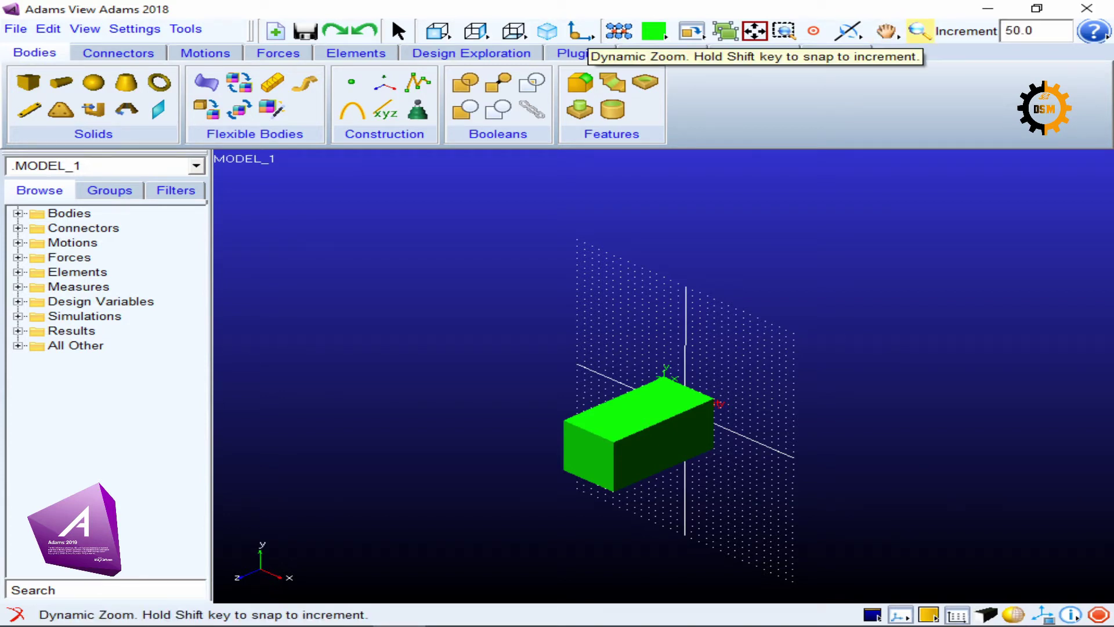
pyautogui.click(920, 31)
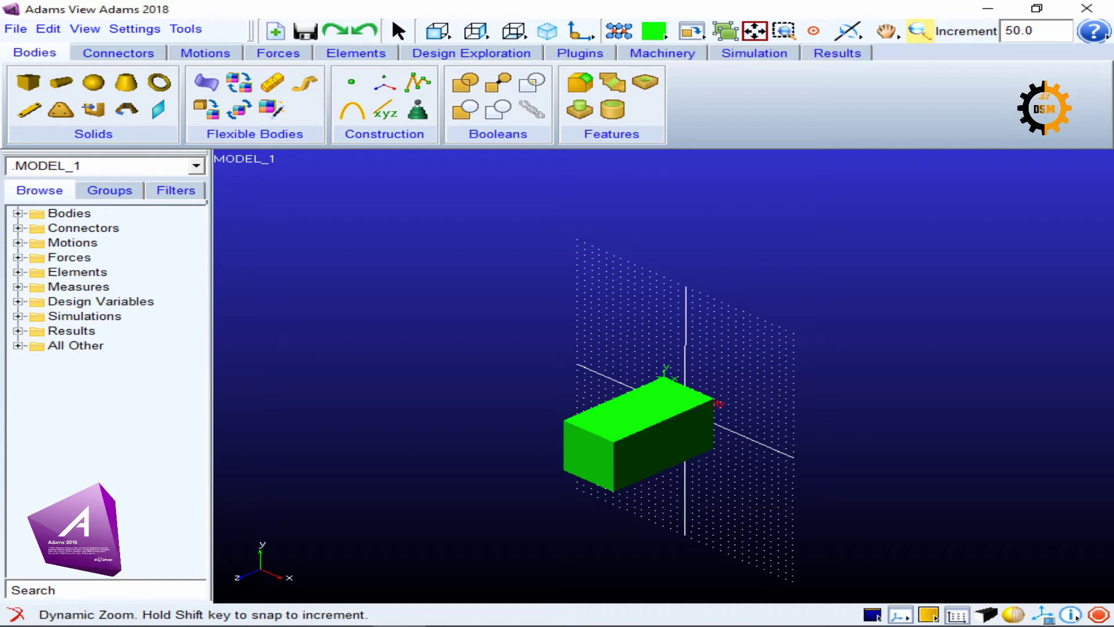
pyautogui.moveTo(755, 371); pyautogui.dragTo(754, 313)
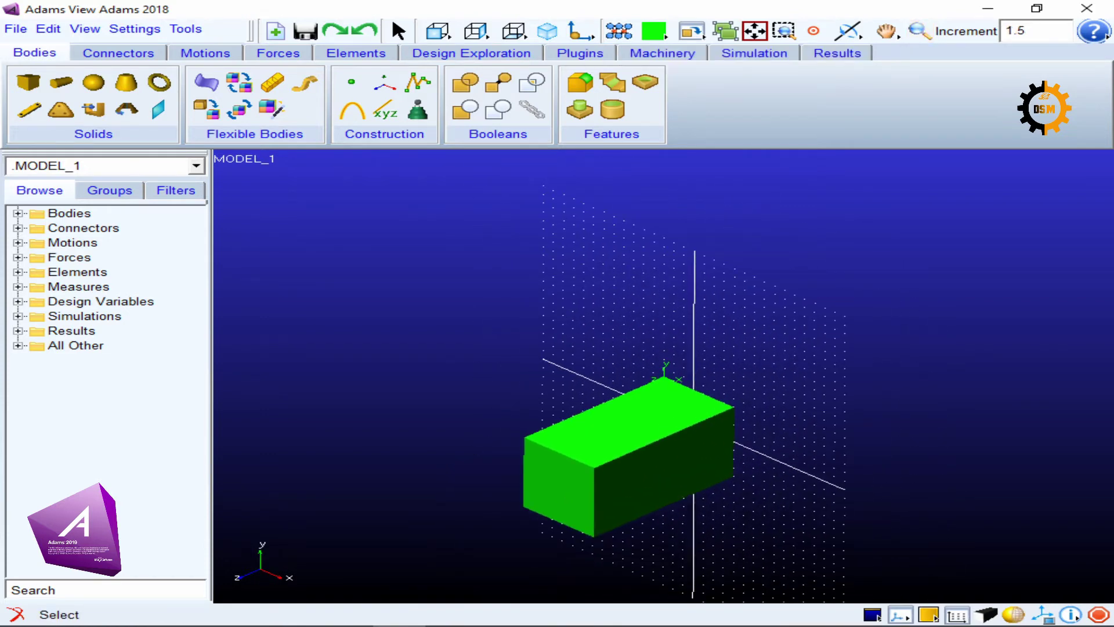
pyautogui.moveTo(1026, 31); pyautogui.dragTo(1003, 30)
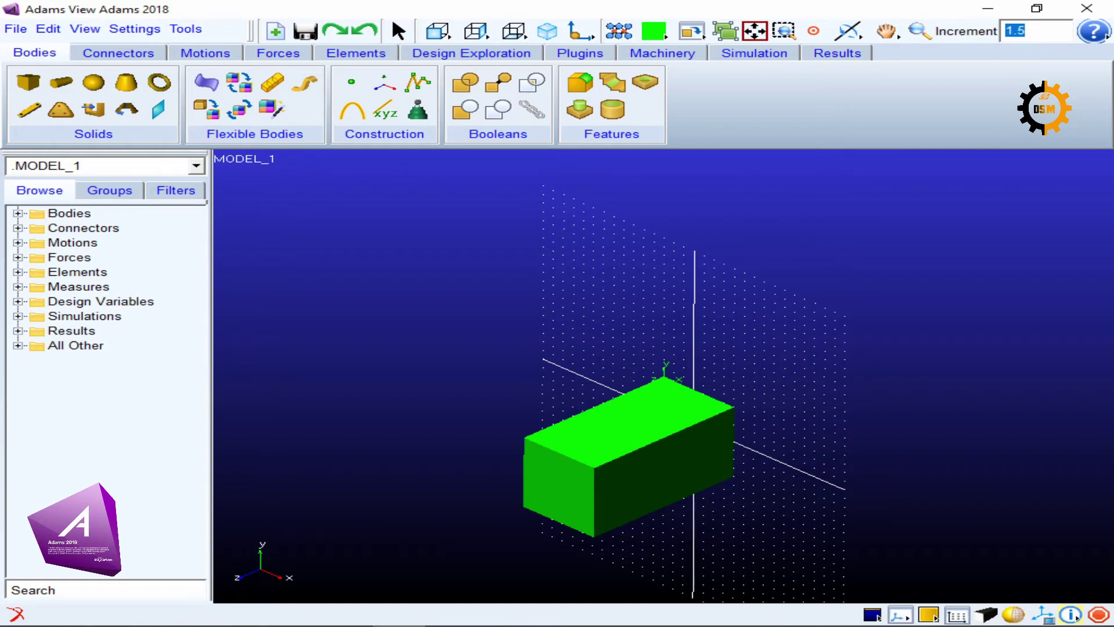
# Step: Browse the objects under MODEL_1 in the Database Navigator down to the steel material, and close the navigator
pyautogui.click(1070, 615)
pyautogui.moveTo(529, 15); pyautogui.dragTo(629, 50)
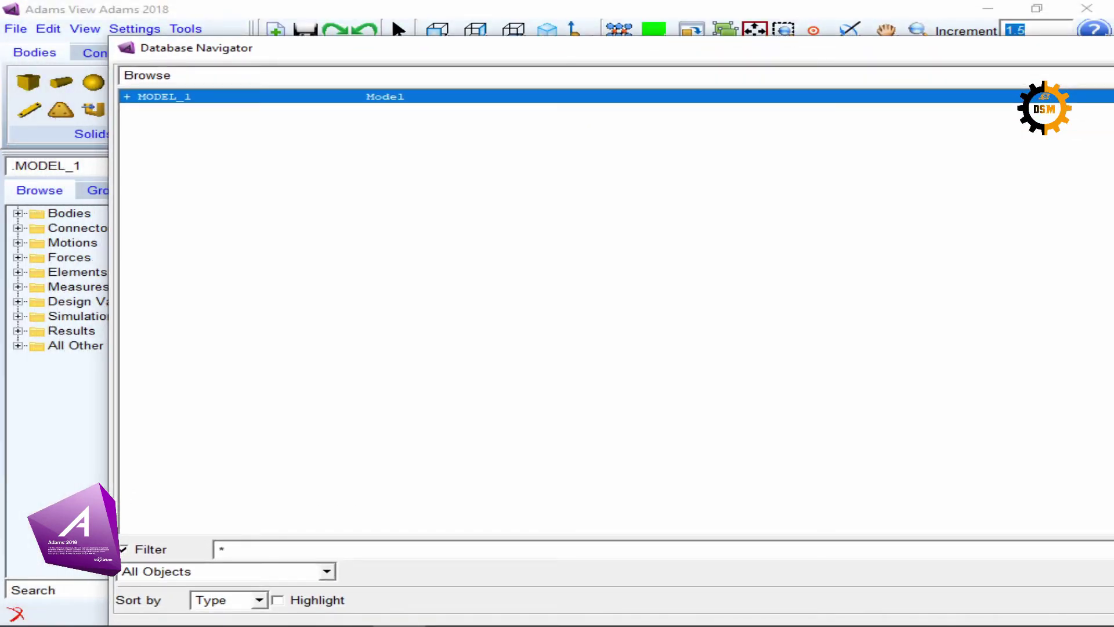
pyautogui.doubleClick(164, 97)
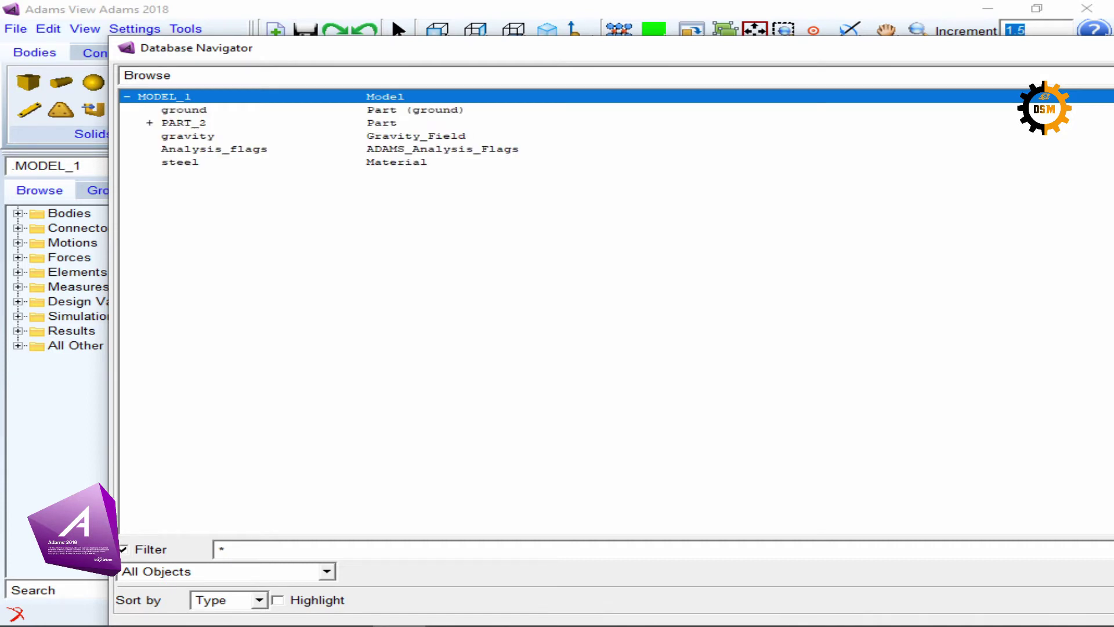
pyautogui.press('Down')
pyautogui.press('Down')
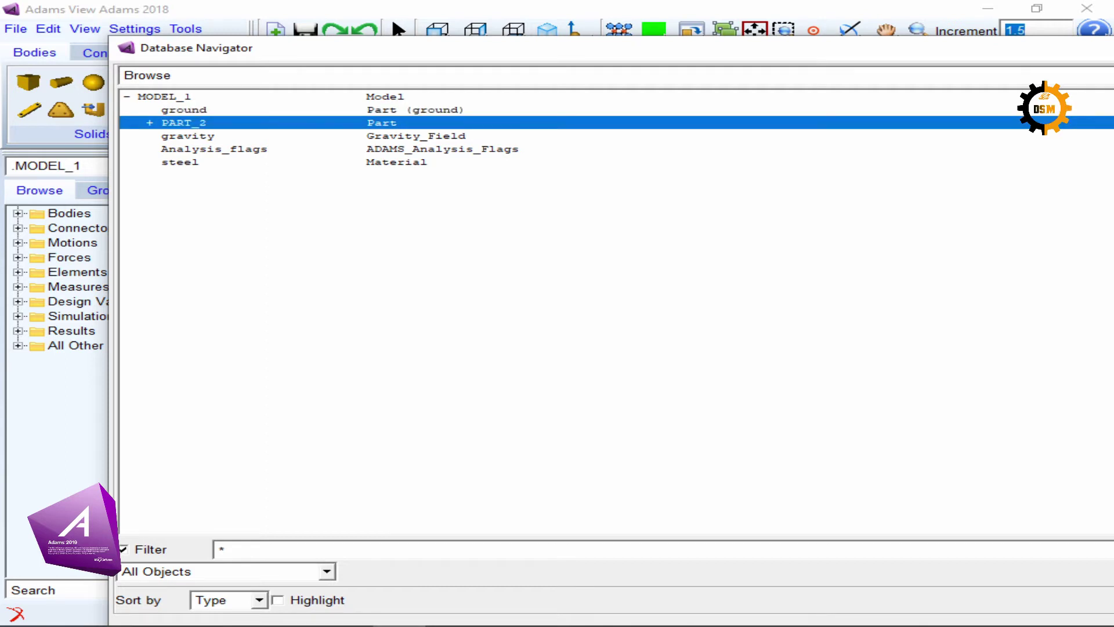
pyautogui.press('Down')
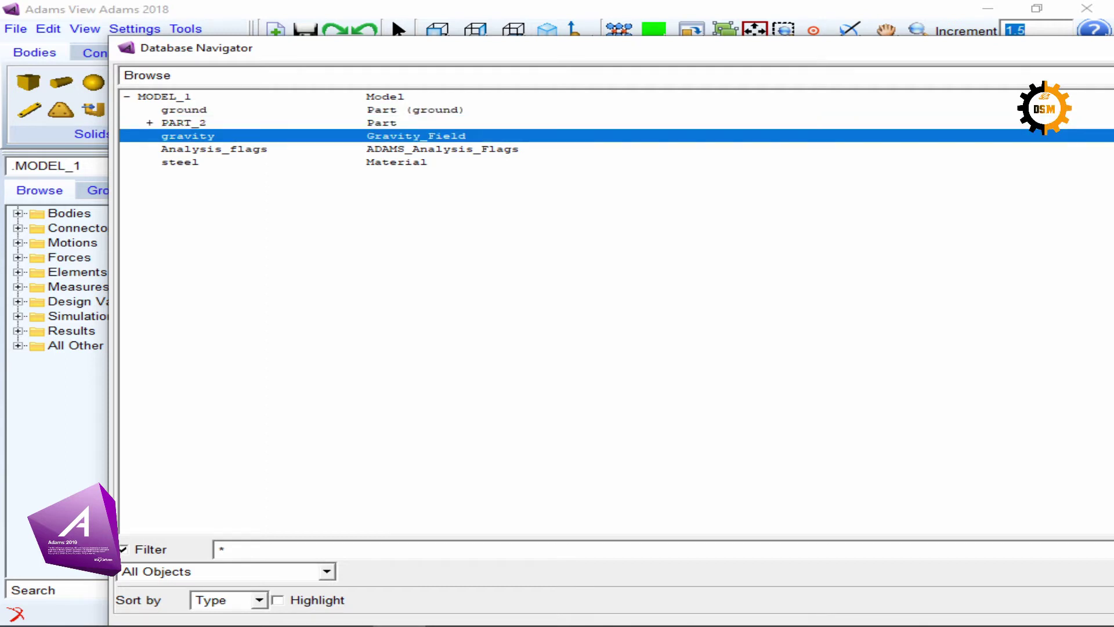
pyautogui.press('Down')
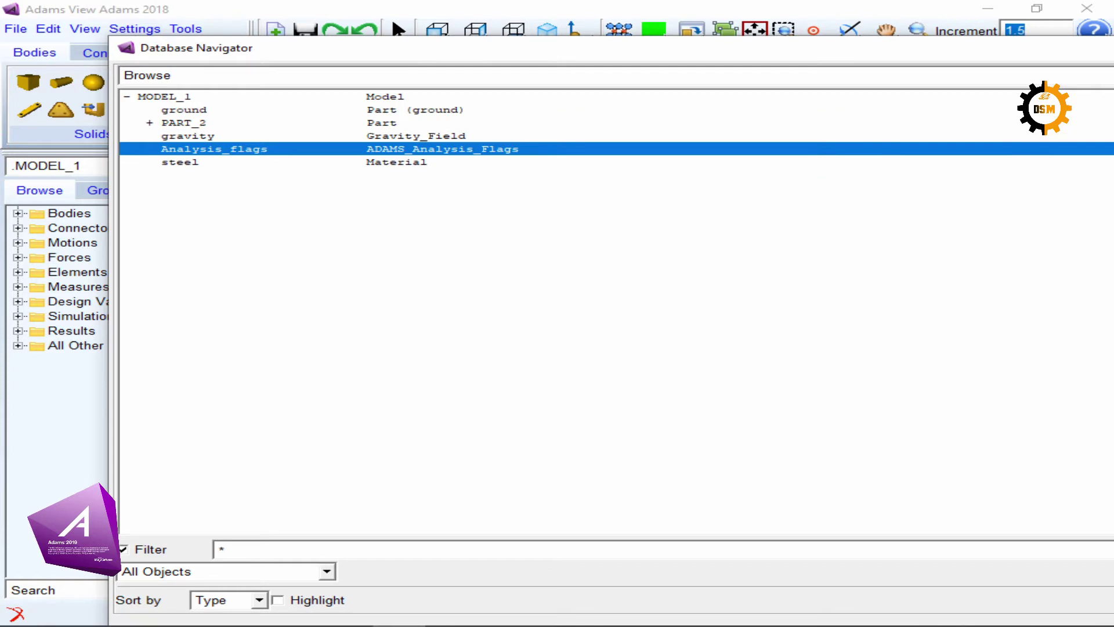
pyautogui.press('Down')
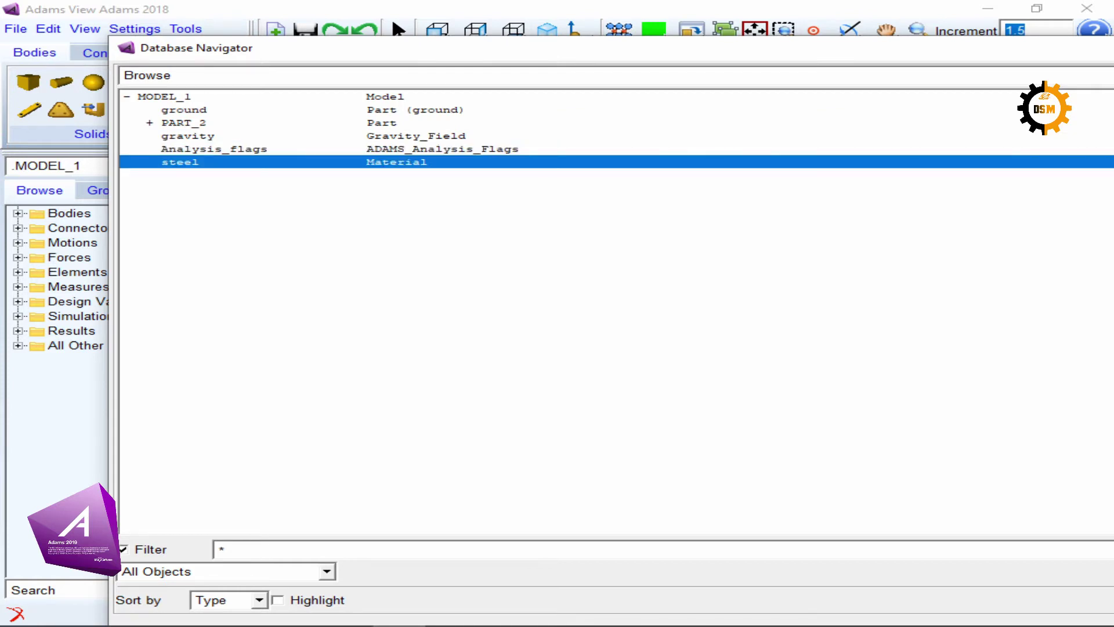
pyautogui.moveTo(462, 49); pyautogui.dragTo(5, 35)
pyautogui.click(1027, 29)
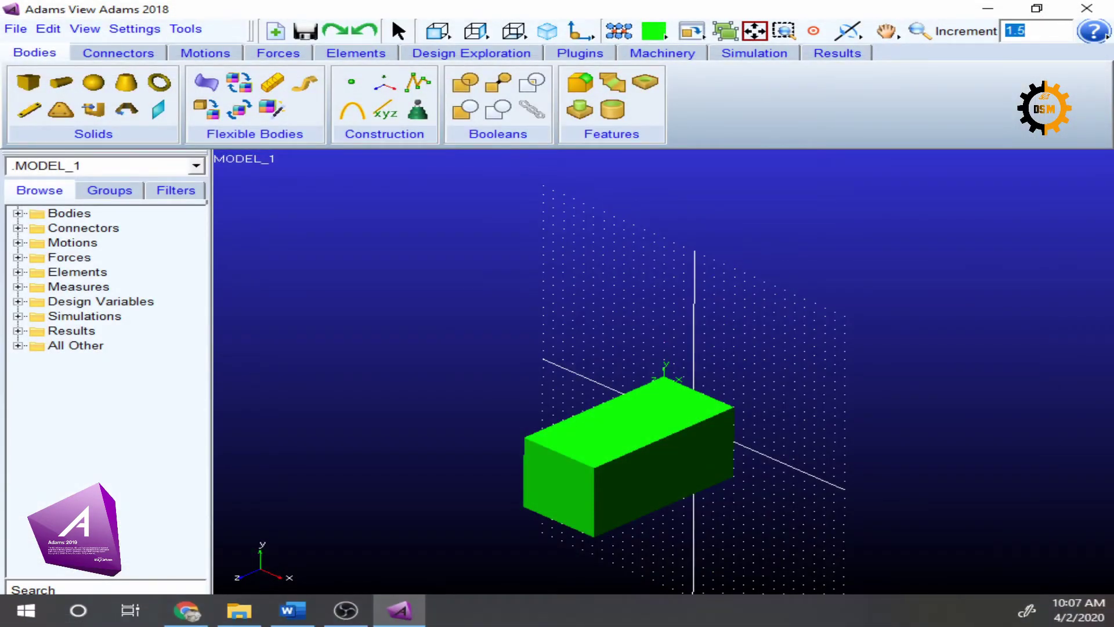
# Step: Verify the model, read the report on its moving parts, constraints and degrees of freedom, and close it
pyautogui.rightClick(1070, 614)
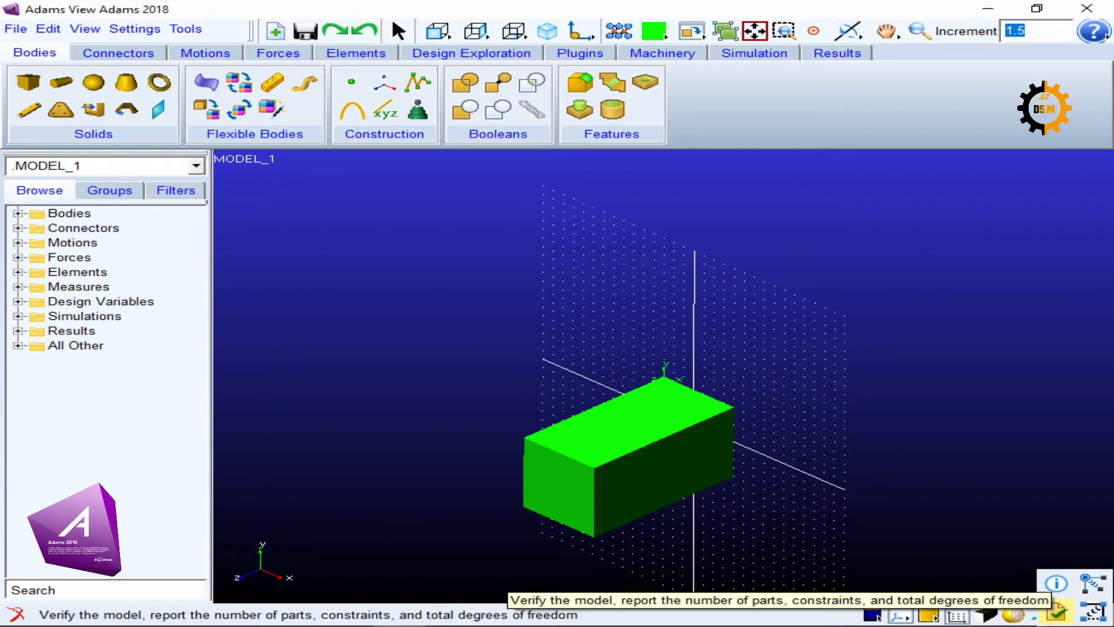
pyautogui.click(1056, 610)
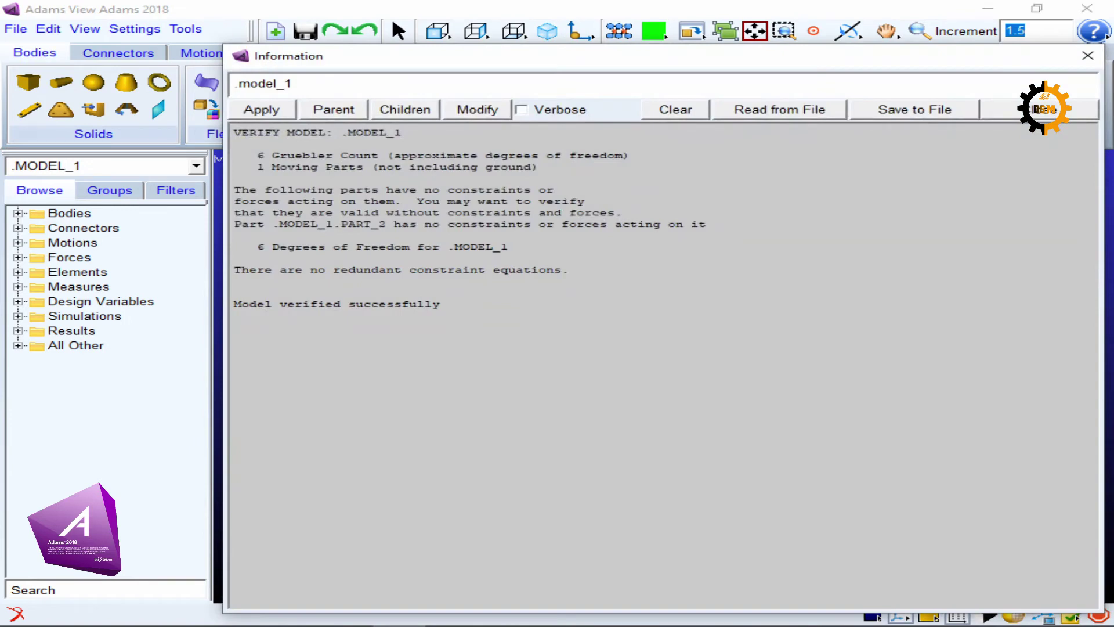
pyautogui.moveTo(258, 155); pyautogui.dragTo(564, 191)
pyautogui.click(564, 190)
pyautogui.click(1087, 56)
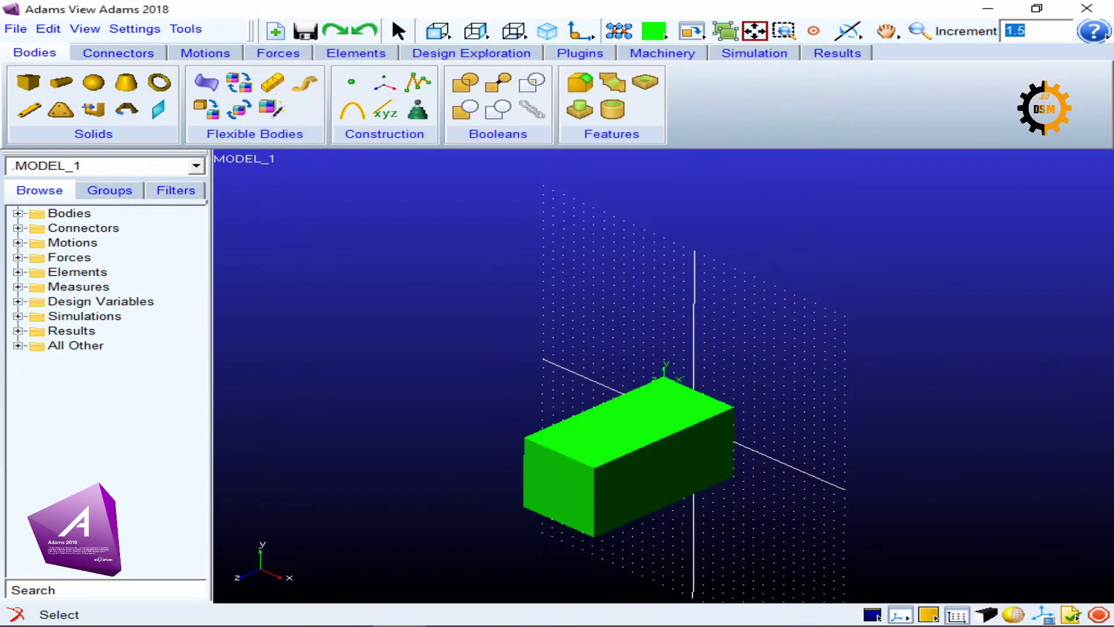
# Step: List the model's topology information by connections, clear the Information window, and close it
pyautogui.rightClick(1069, 614)
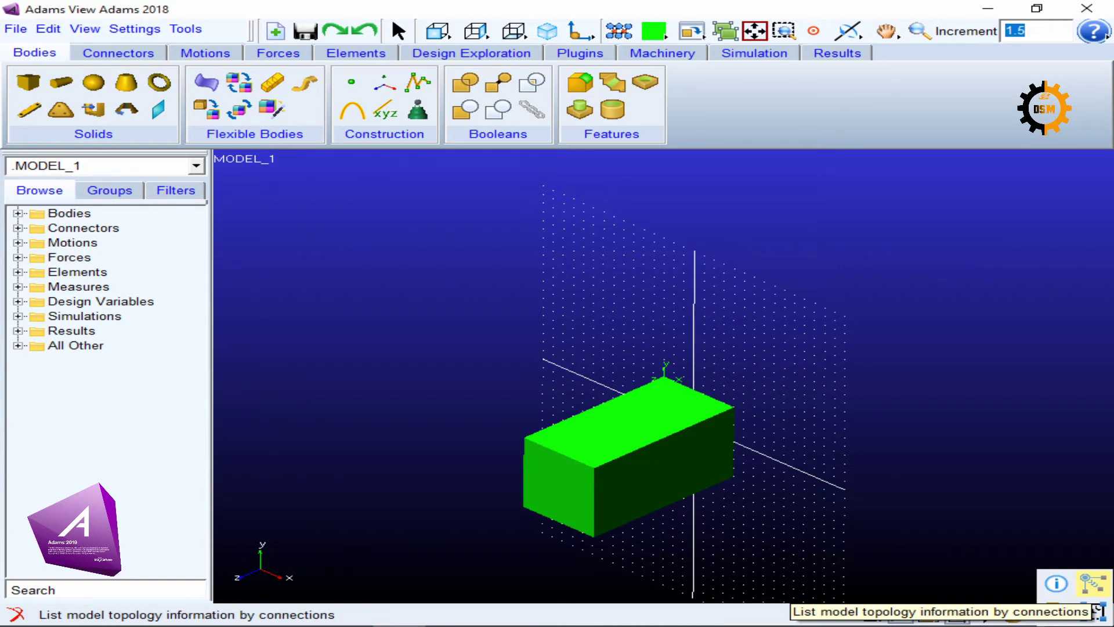
pyautogui.click(1095, 591)
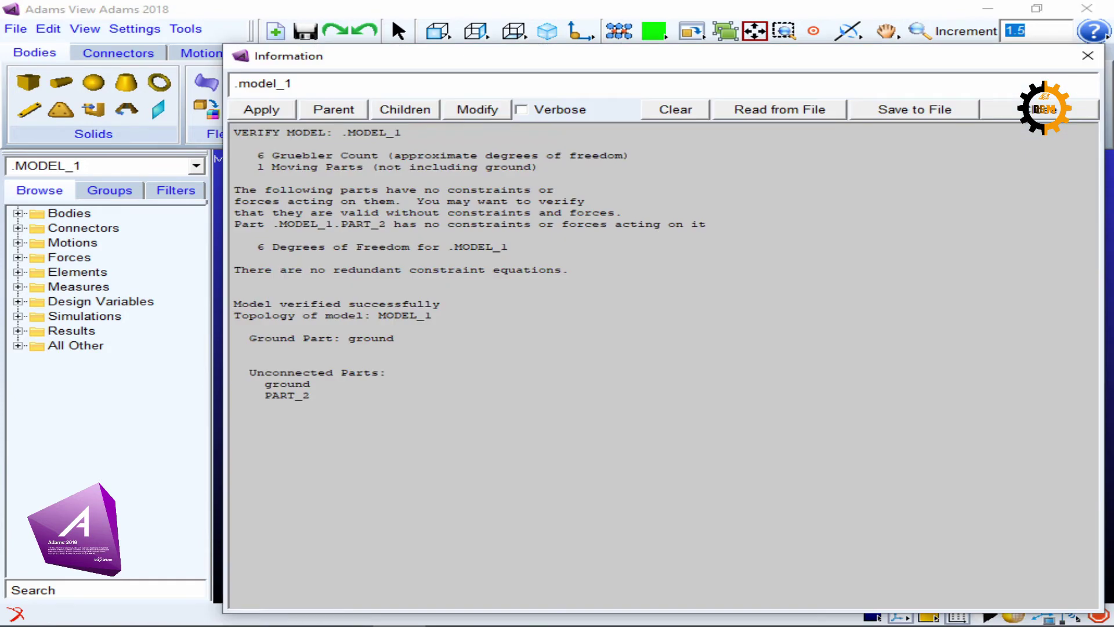
pyautogui.click(674, 109)
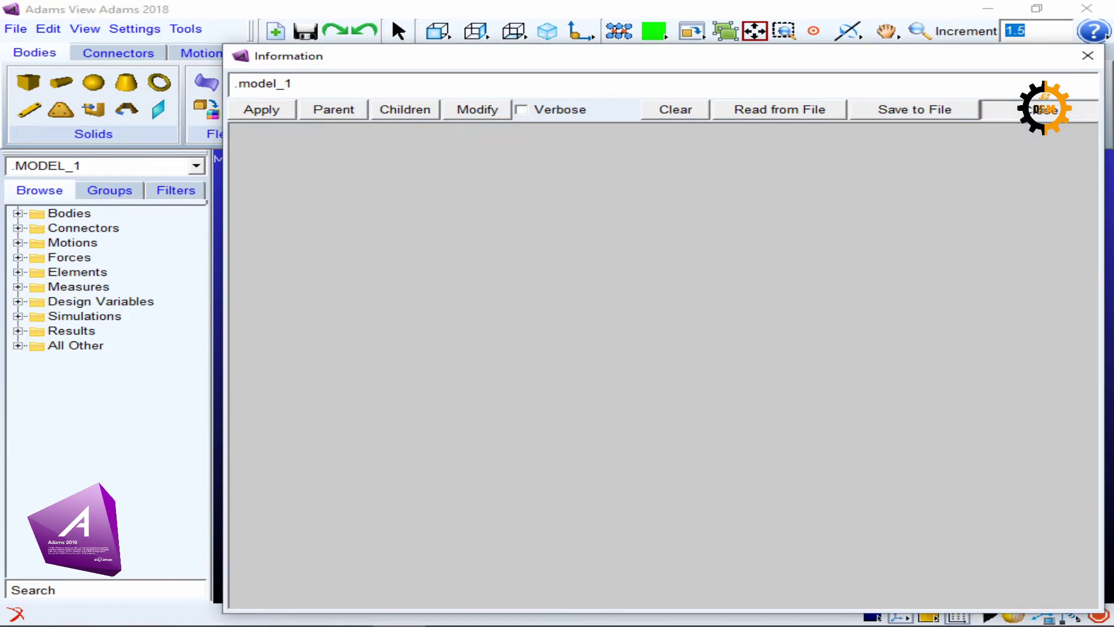
pyautogui.click(1010, 109)
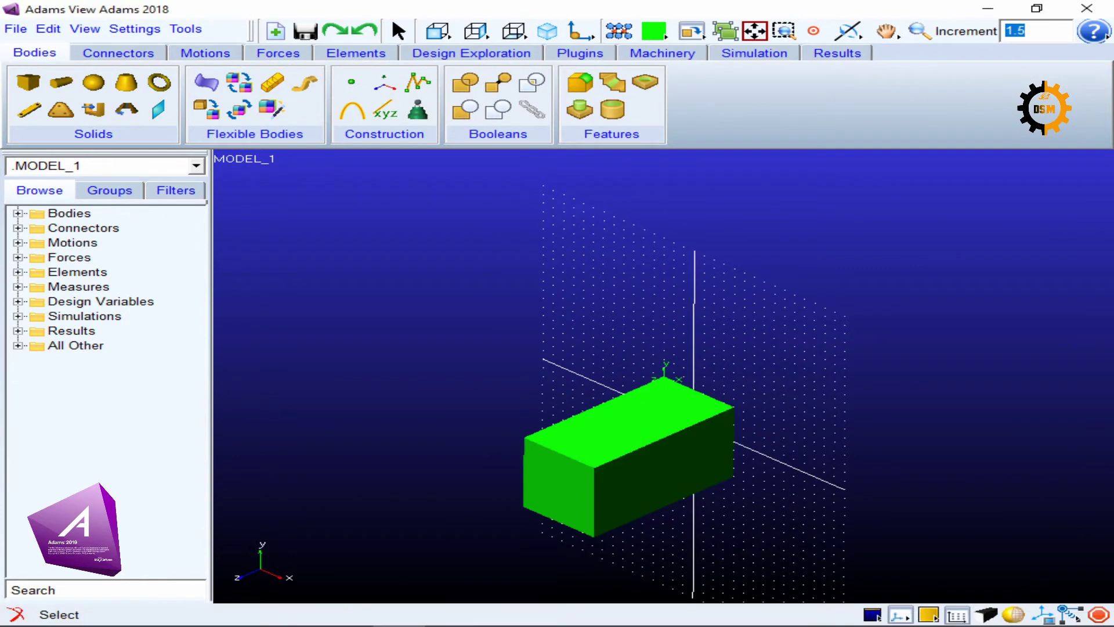
# Step: List the topology by connections again, examine the ground part and unconnected parts, and clear and close the report
pyautogui.click(1070, 614)
pyautogui.moveTo(311, 214); pyautogui.dragTo(234, 132)
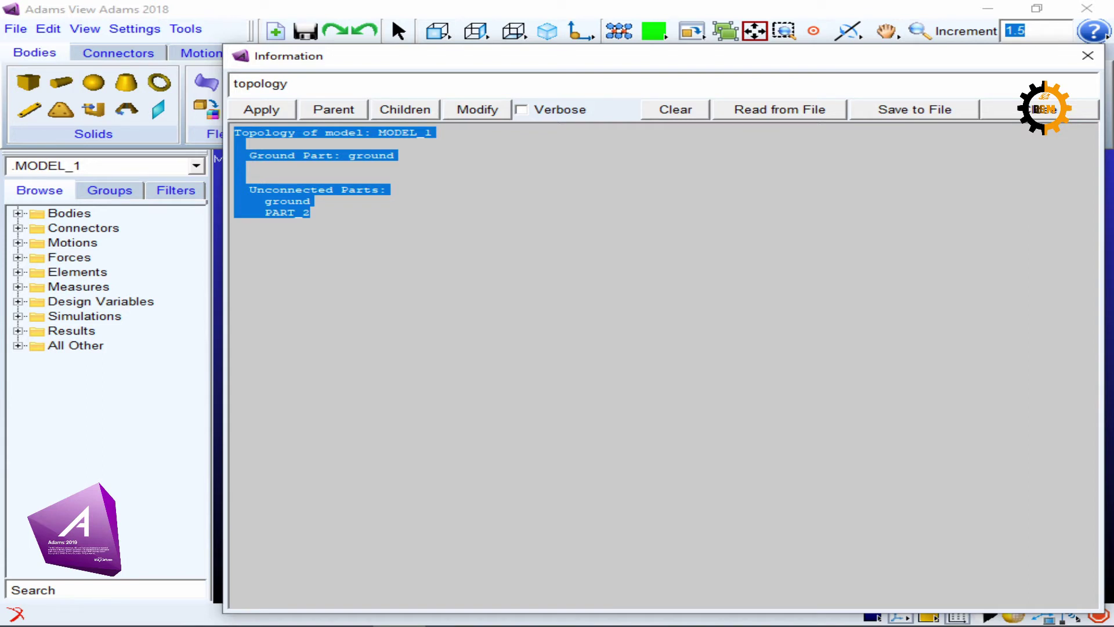
pyautogui.click(372, 156)
pyautogui.moveTo(253, 189); pyautogui.dragTo(379, 190)
pyautogui.moveTo(250, 201); pyautogui.dragTo(310, 213)
pyautogui.moveTo(249, 155); pyautogui.dragTo(394, 155)
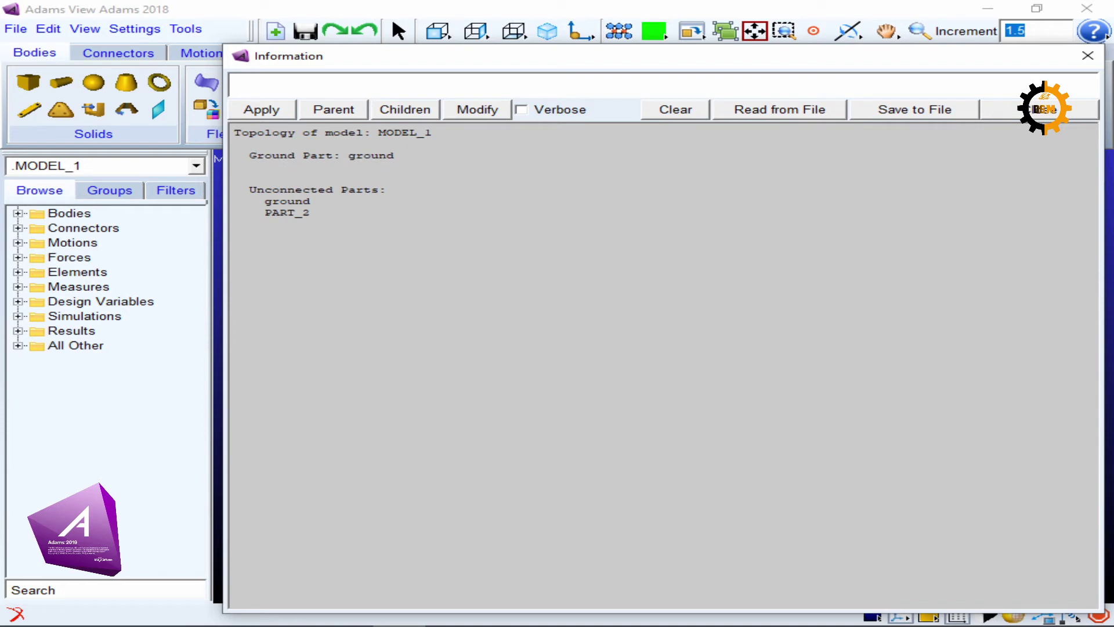
pyautogui.click(675, 110)
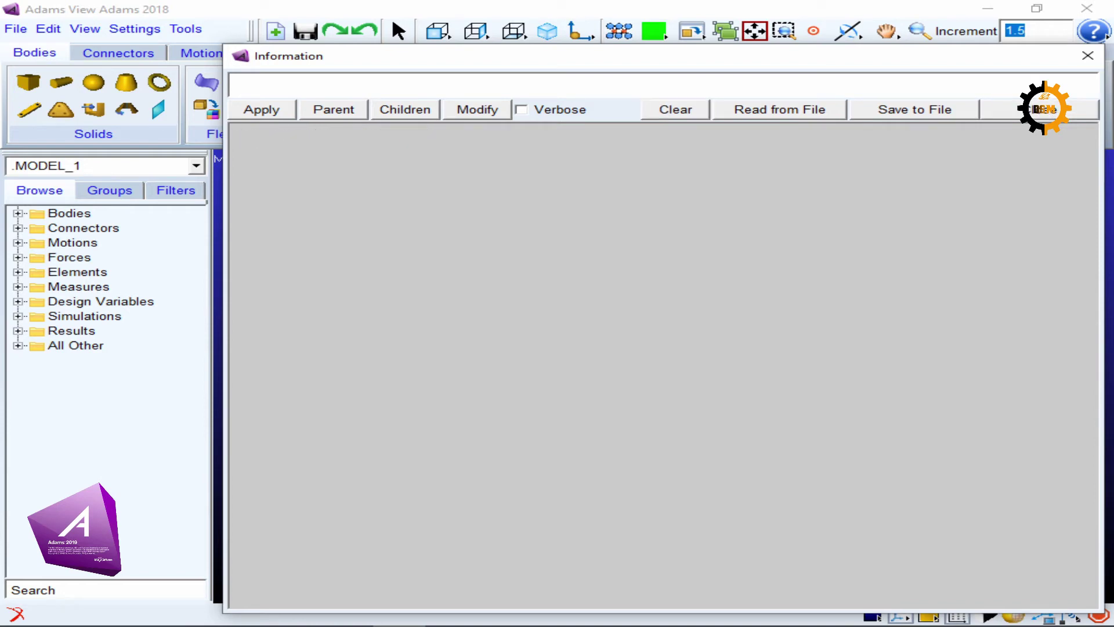
pyautogui.click(1038, 110)
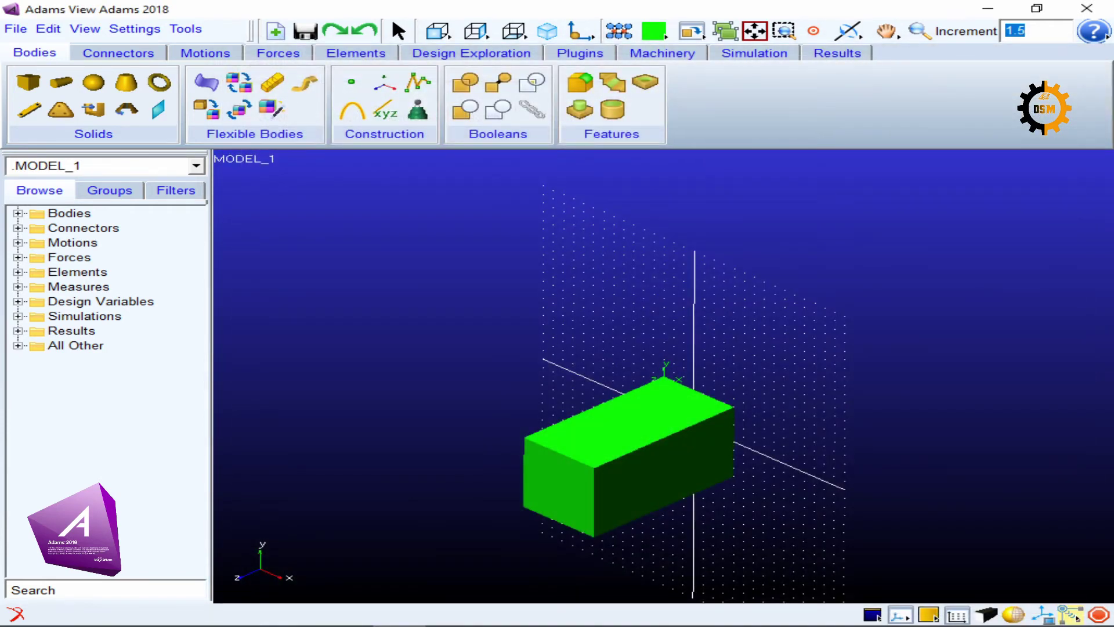
# Step: List the model's topology information by parts and read the connectivity of the ground part and PART_2
pyautogui.rightClick(1070, 614)
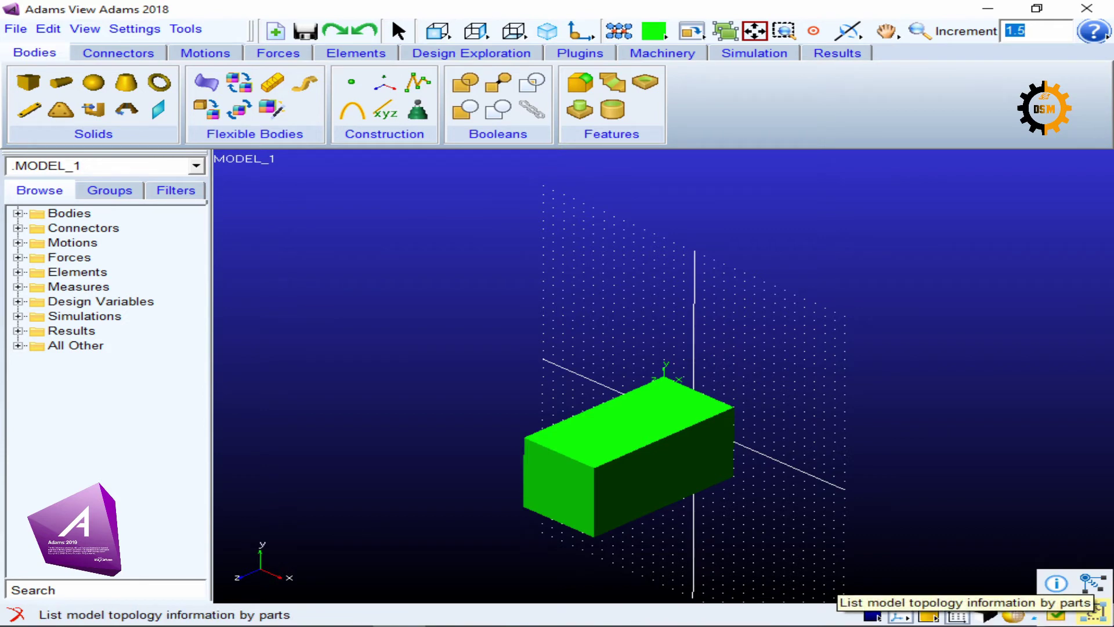
pyautogui.click(1090, 582)
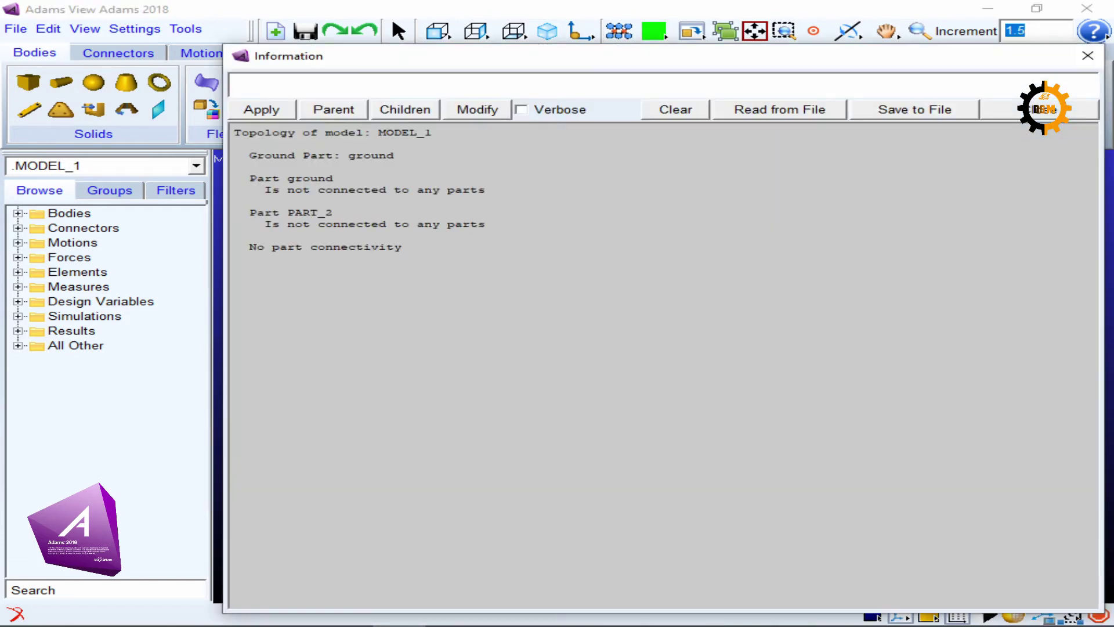
pyautogui.moveTo(335, 179); pyautogui.dragTo(433, 190)
pyautogui.moveTo(257, 224); pyautogui.dragTo(363, 247)
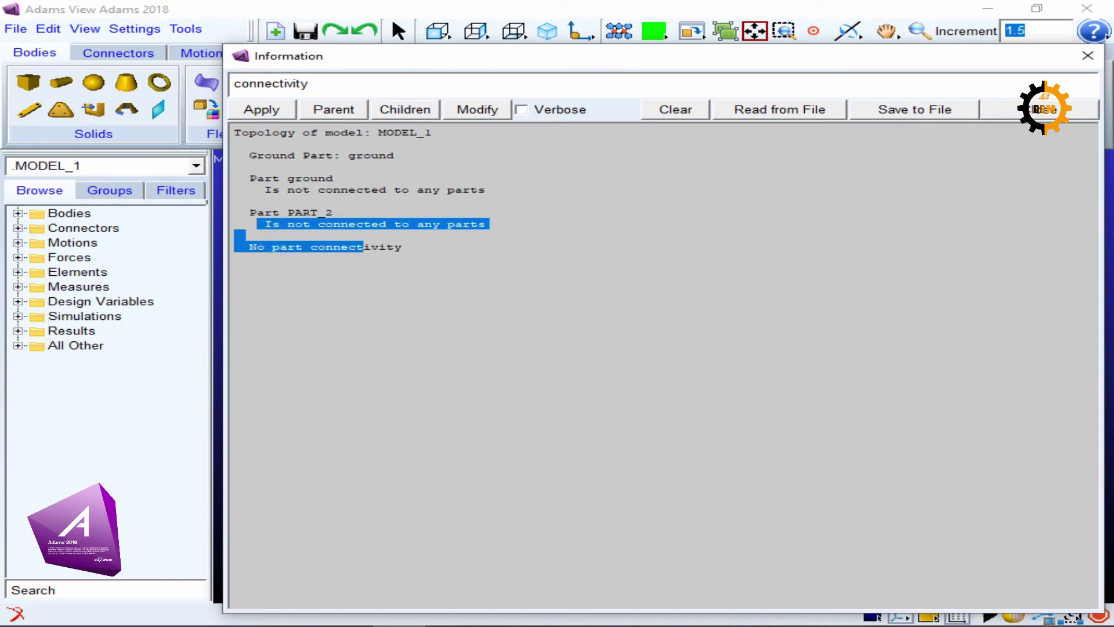
pyautogui.click(417, 284)
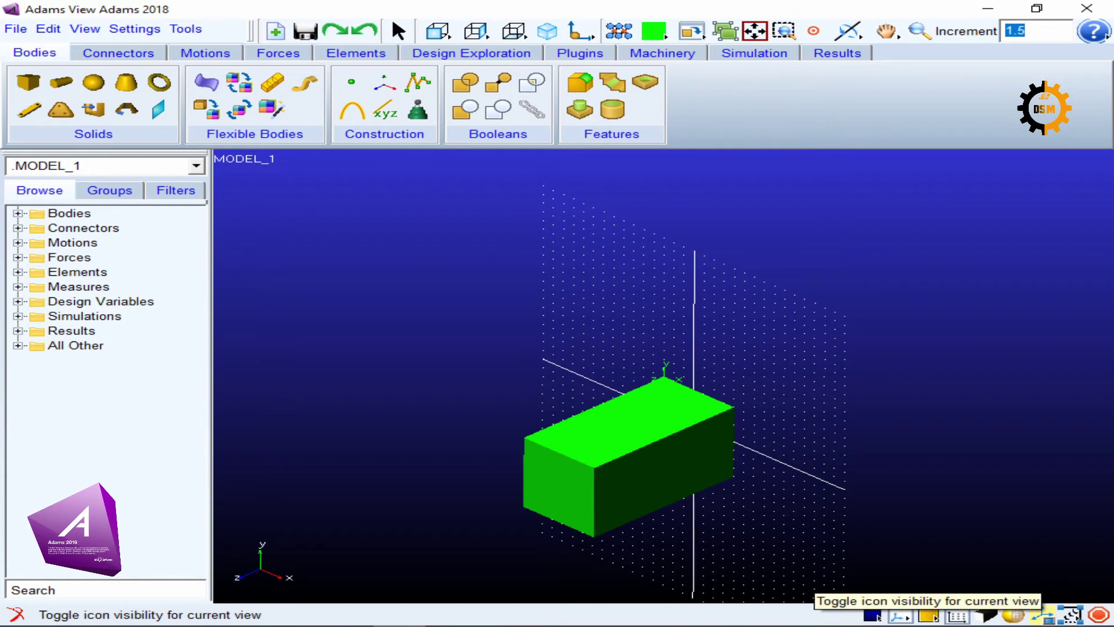
# Step: Toggle the icon visibility of the current view off and on several times
pyautogui.click(1042, 613)
pyautogui.click(1043, 614)
pyautogui.click(1042, 614)
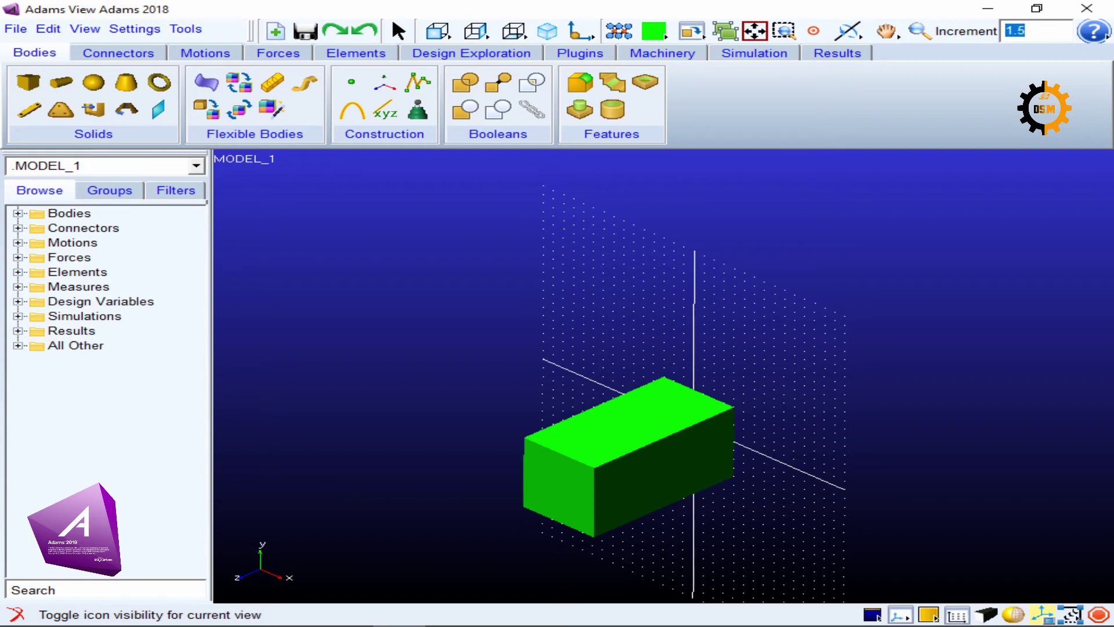
pyautogui.press('v')
pyautogui.press('v')
pyautogui.press('v')
pyautogui.press('v')
pyautogui.press('v')
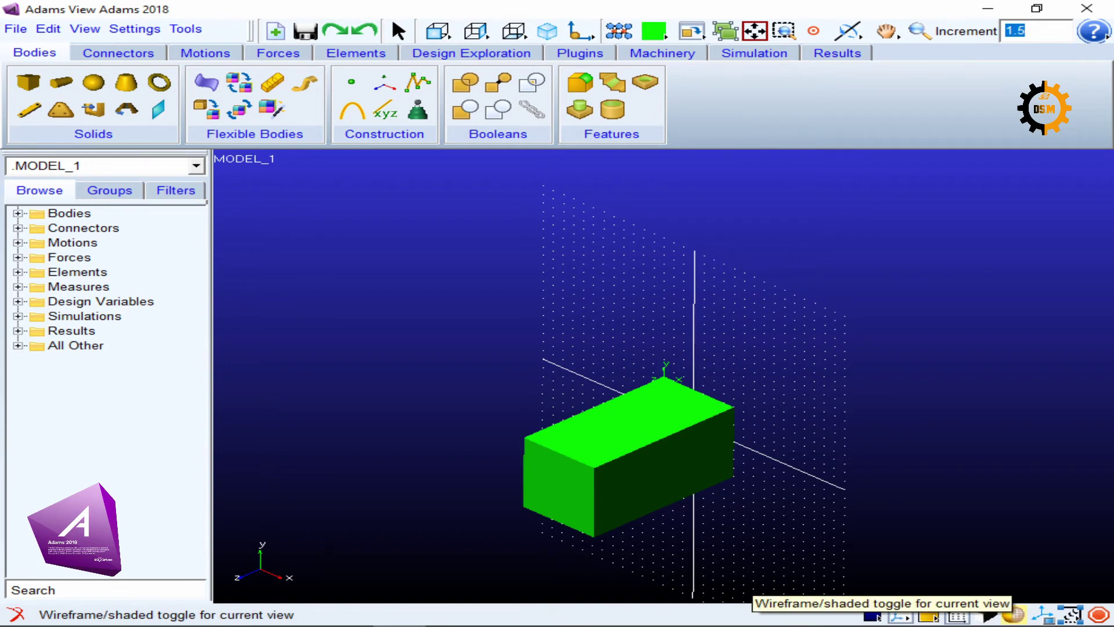
# Step: Switch the current view repeatedly between wireframe and shaded display, ending in shaded mode
pyautogui.click(1013, 614)
pyautogui.click(1012, 614)
pyautogui.click(1012, 614)
pyautogui.click(1012, 614)
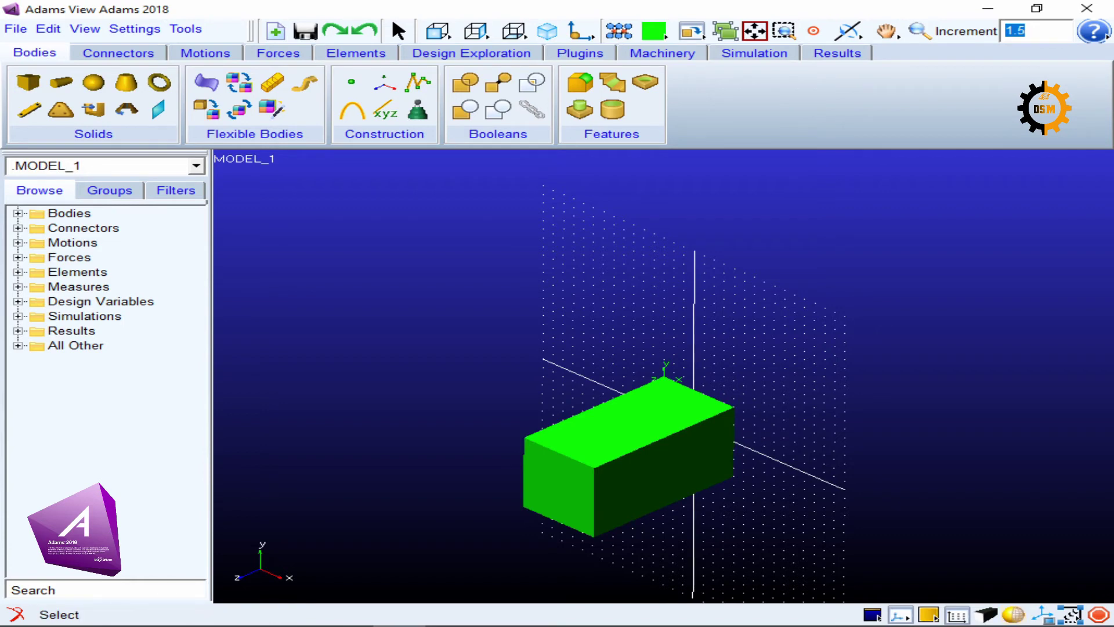
pyautogui.hotkey('shift', 's')
pyautogui.hotkey('shift', 's')
pyautogui.hotkey('shift', 's')
pyautogui.hotkey('shift', 's')
pyautogui.hotkey('shift', 's')
pyautogui.hotkey('shift', 's')
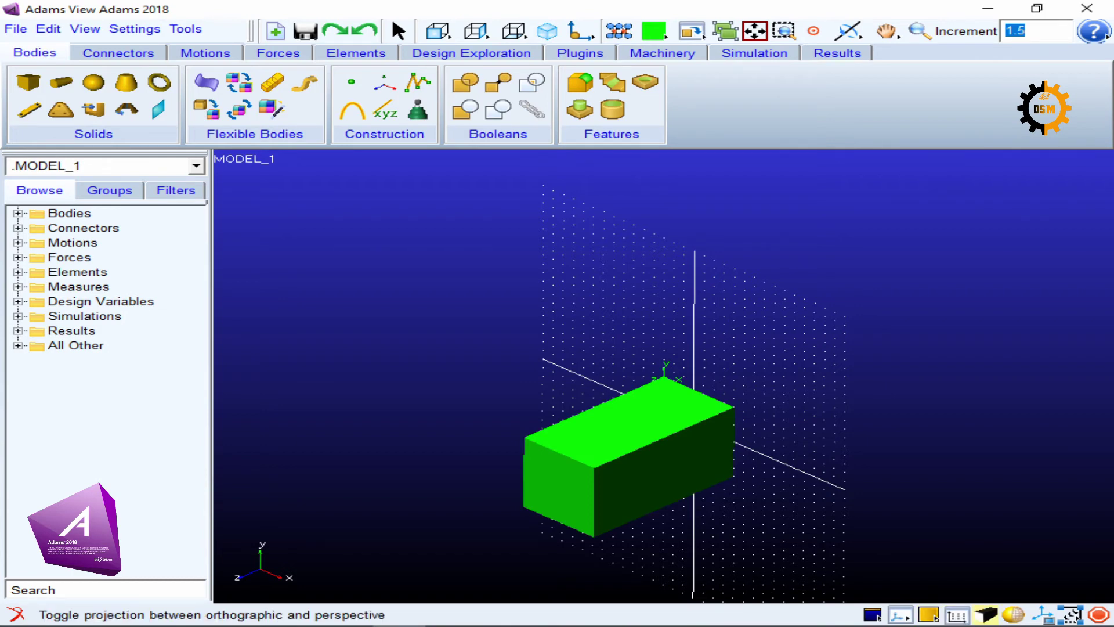
# Step: Toggle the view's projection back and forth between orthographic and perspective
pyautogui.click(985, 614)
pyautogui.click(985, 614)
pyautogui.click(985, 614)
pyautogui.click(985, 615)
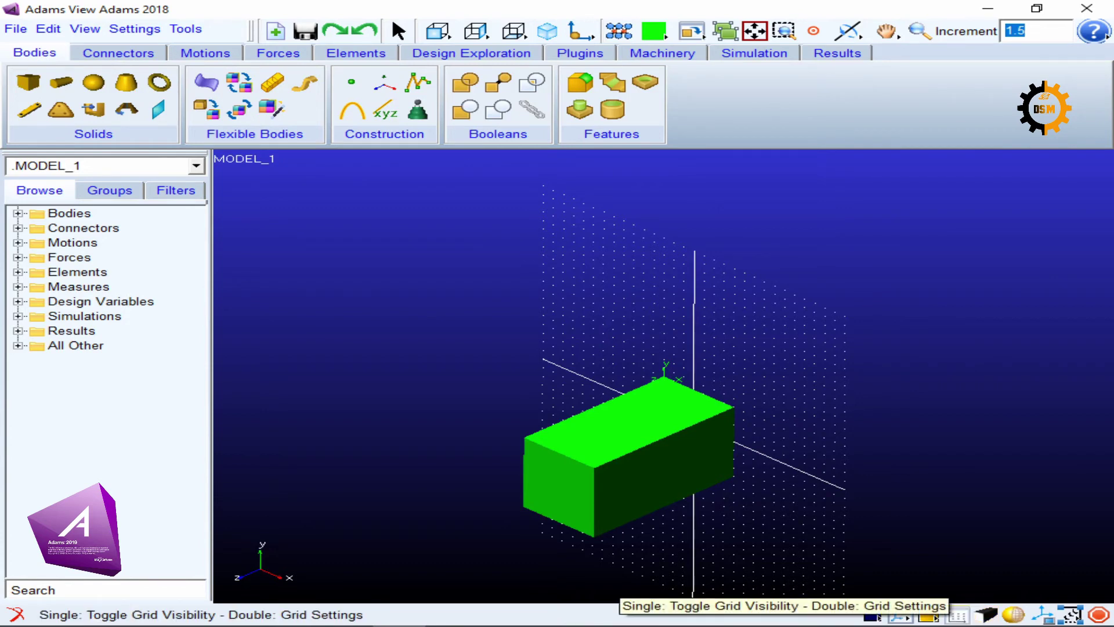
# Step: Toggle the working grid's visibility, ending with it hidden, and open and close the Working Grid Settings
pyautogui.click(957, 615)
pyautogui.click(958, 615)
pyautogui.click(957, 615)
pyautogui.click(957, 615)
pyautogui.click(957, 614)
pyautogui.click(957, 615)
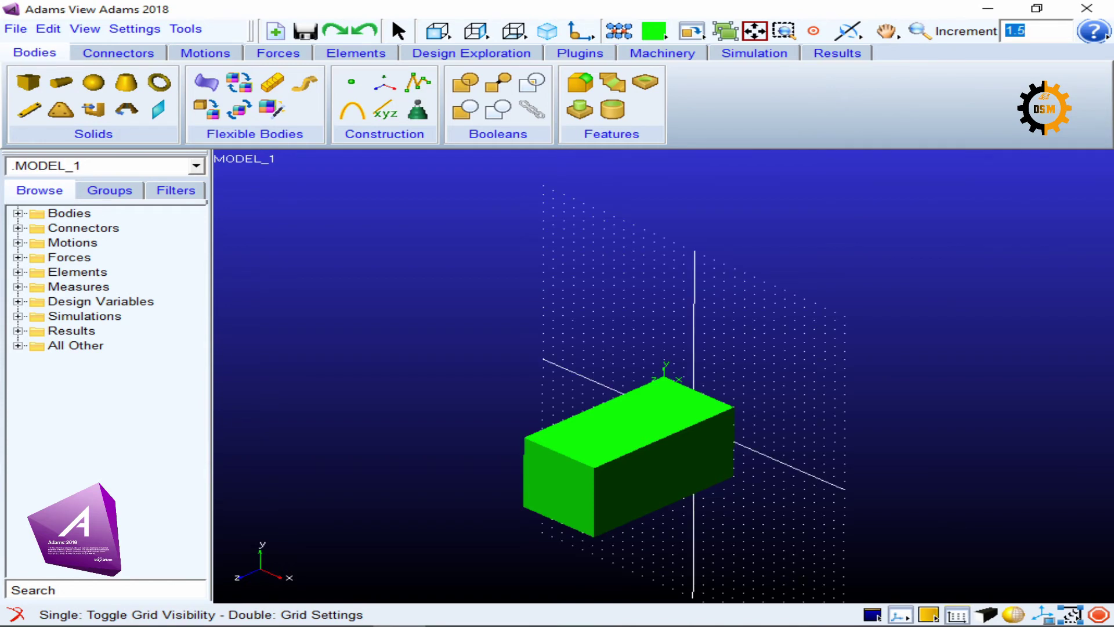
pyautogui.doubleClick(958, 615)
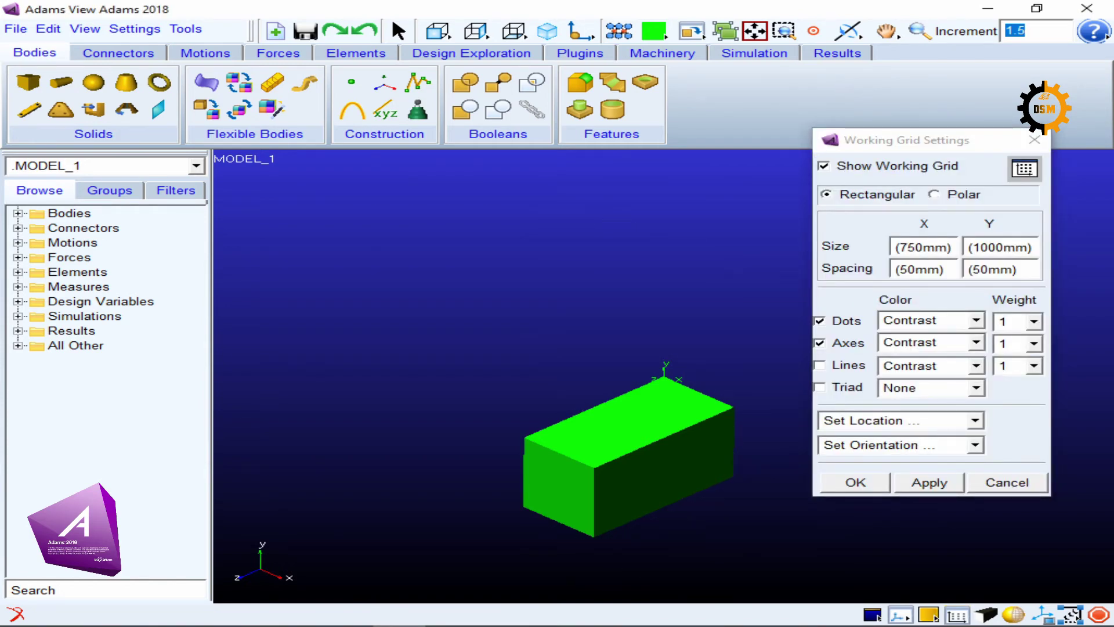
pyautogui.click(1035, 140)
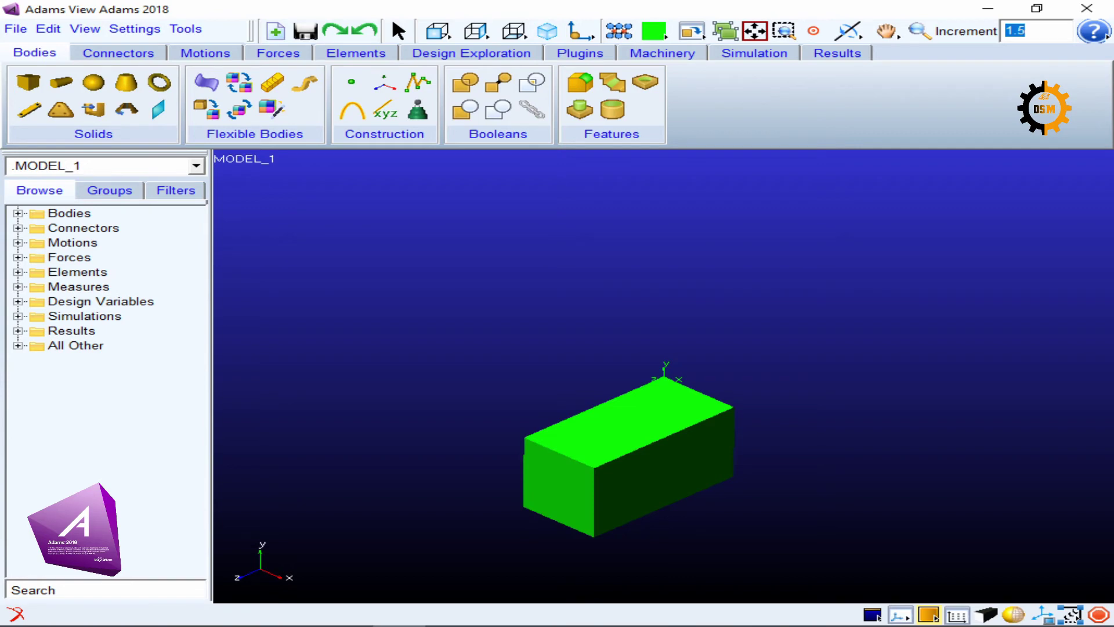
# Step: Change the window layout to 6 Views and switch the isometric wireframe view in the upper row to shaded
pyautogui.rightClick(929, 615)
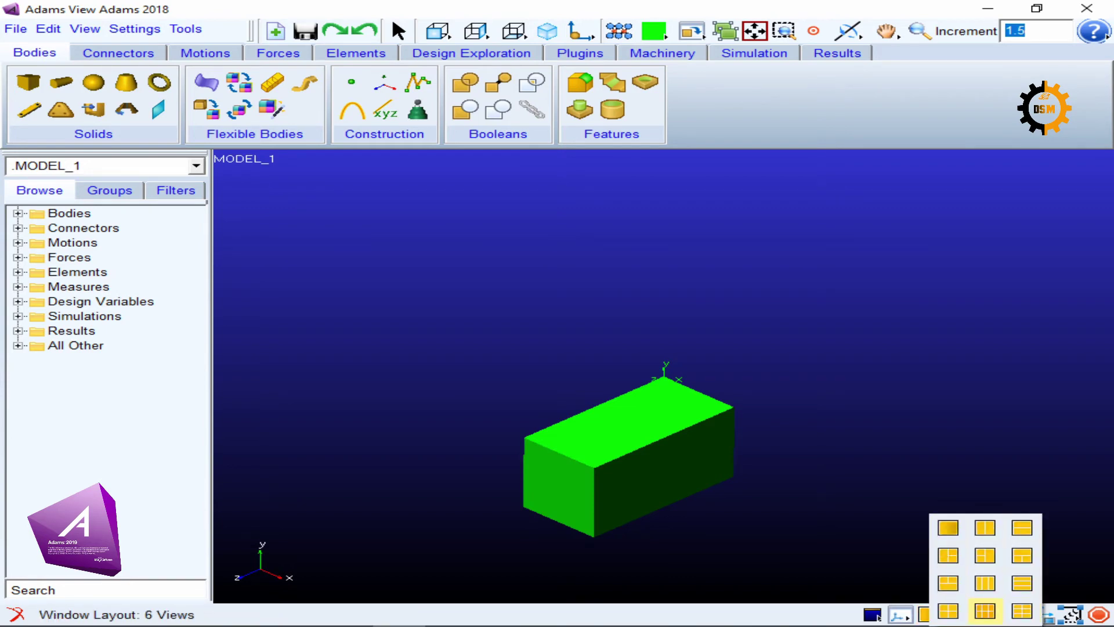
pyautogui.click(985, 611)
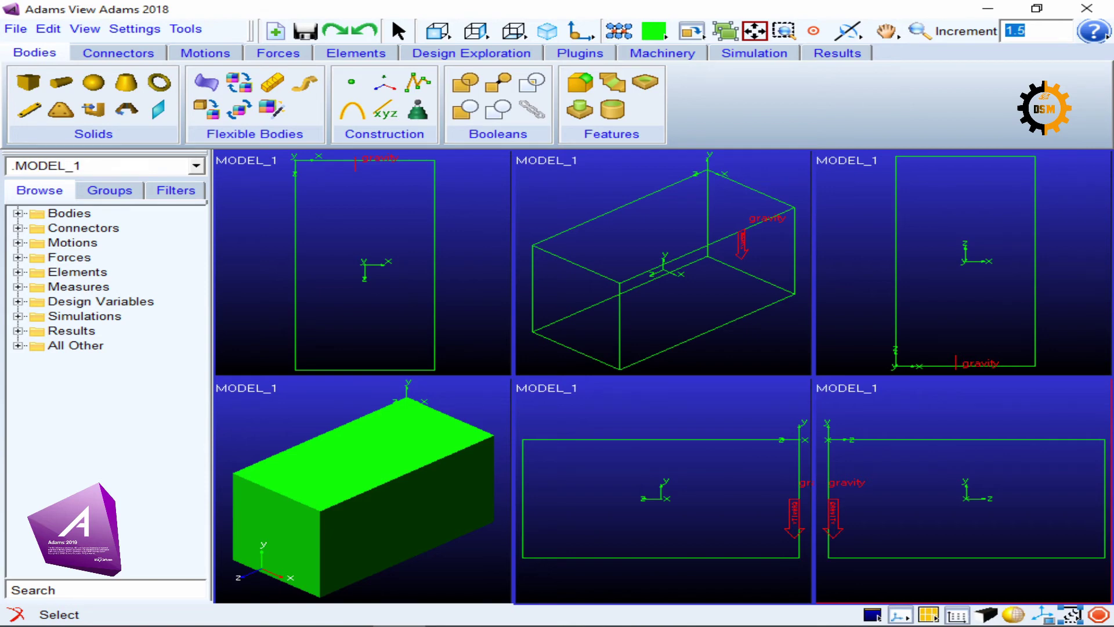
pyautogui.click(663, 263)
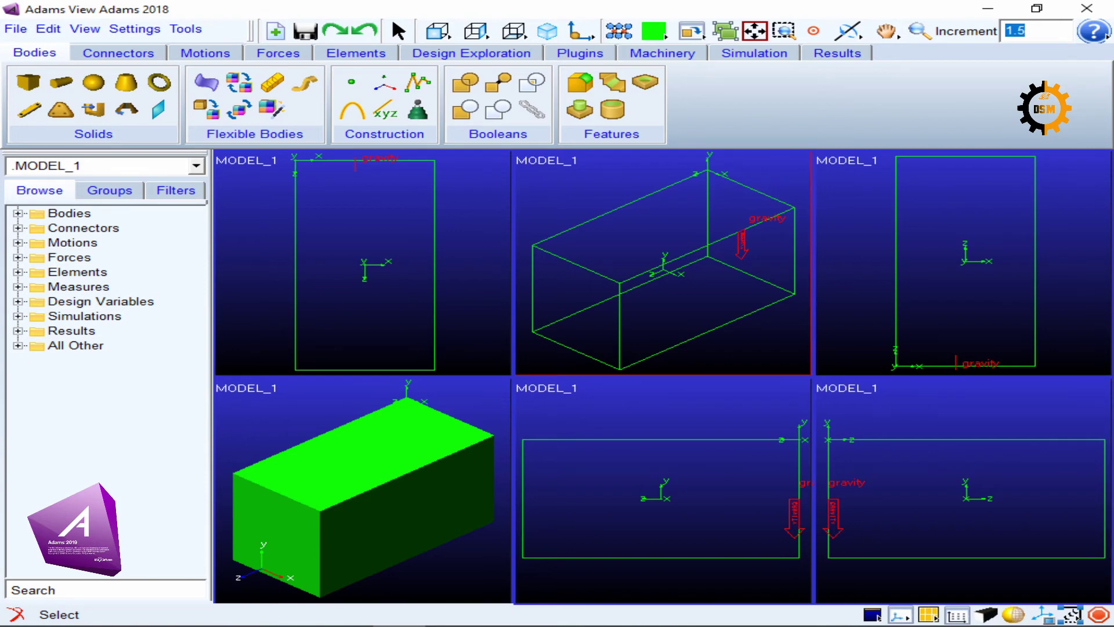
pyautogui.click(708, 332)
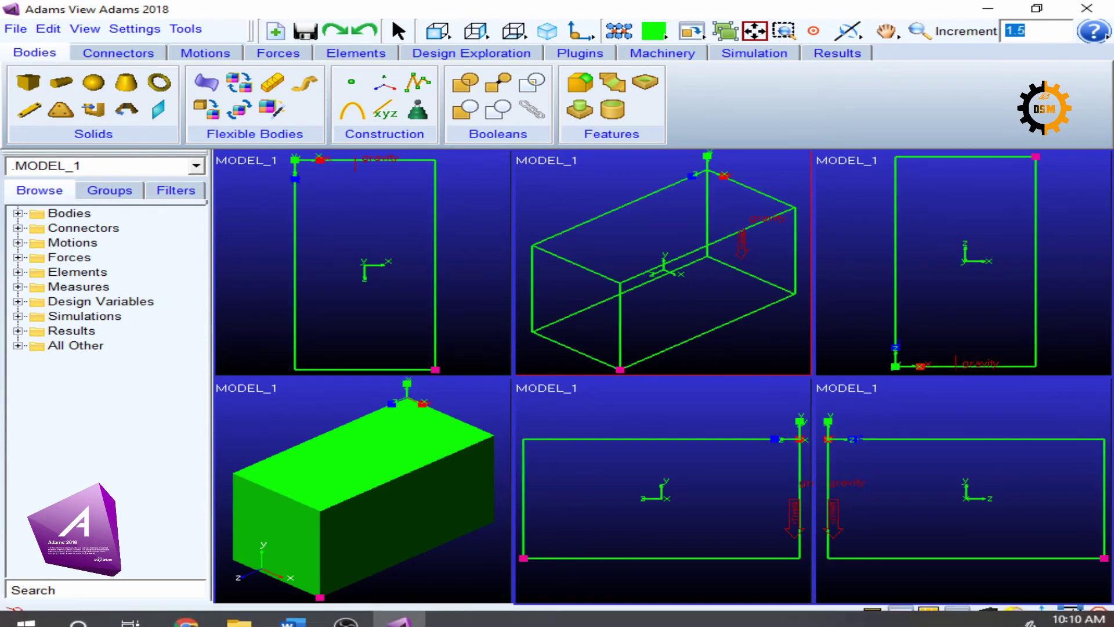
pyautogui.click(1014, 615)
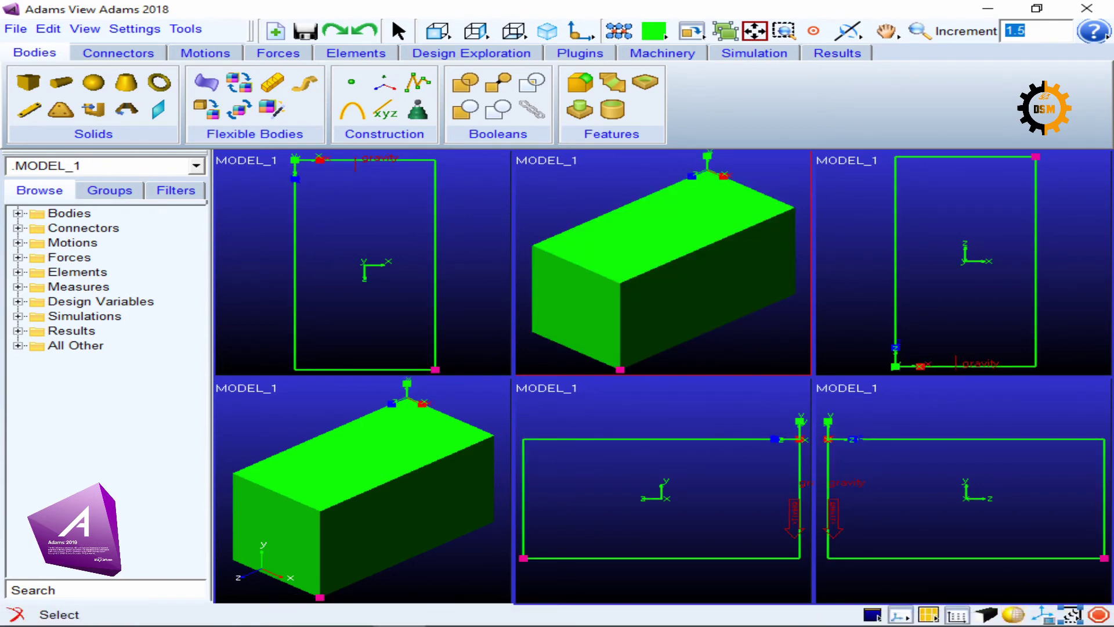
# Step: Rotate the box in the middle view of the upper row to a tilted orientation
pyautogui.click(754, 342)
pyautogui.press('r')
pyautogui.moveTo(697, 278); pyautogui.dragTo(575, 278)
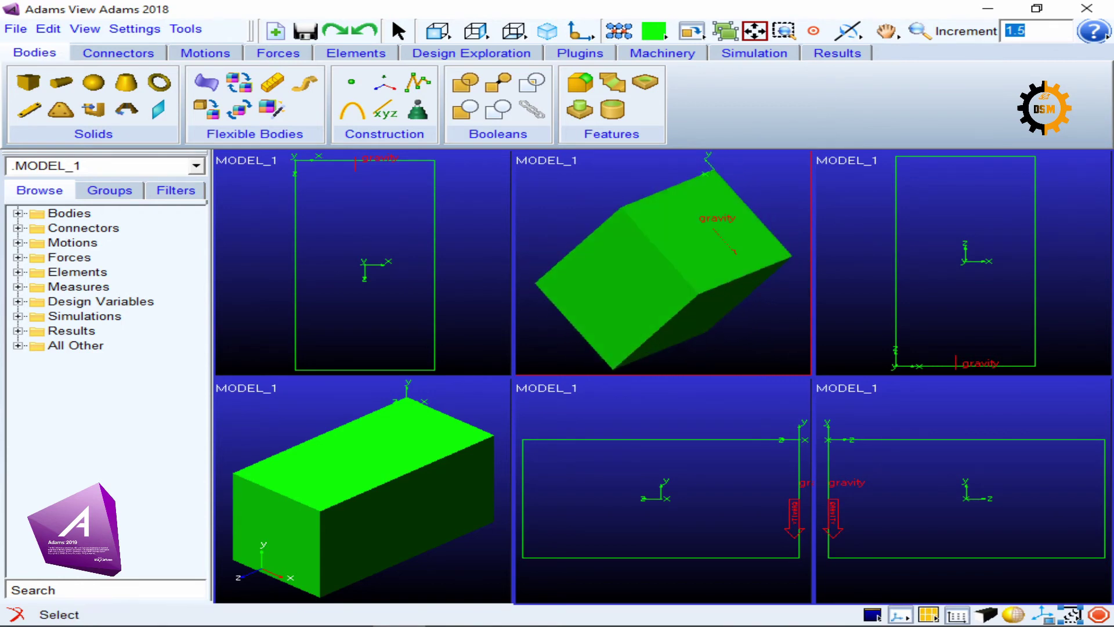
# Step: Switch the last view of the upper row to shaded display and rotate its box to an oblique orientation
pyautogui.click(963, 290)
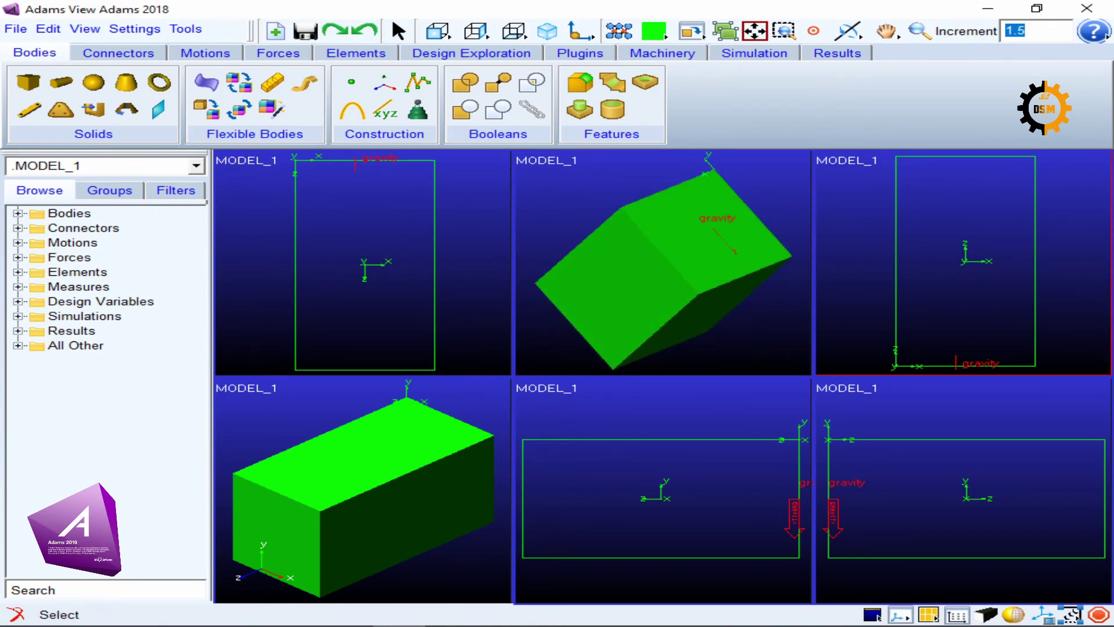
pyautogui.click(1013, 614)
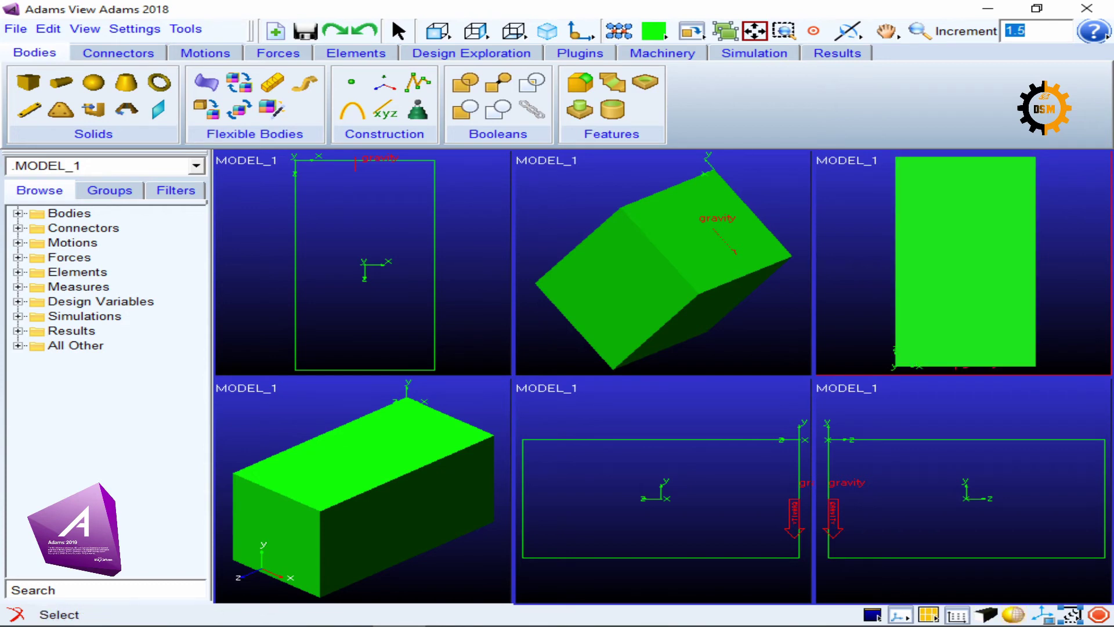
pyautogui.press('r')
pyautogui.moveTo(952, 278); pyautogui.dragTo(992, 235)
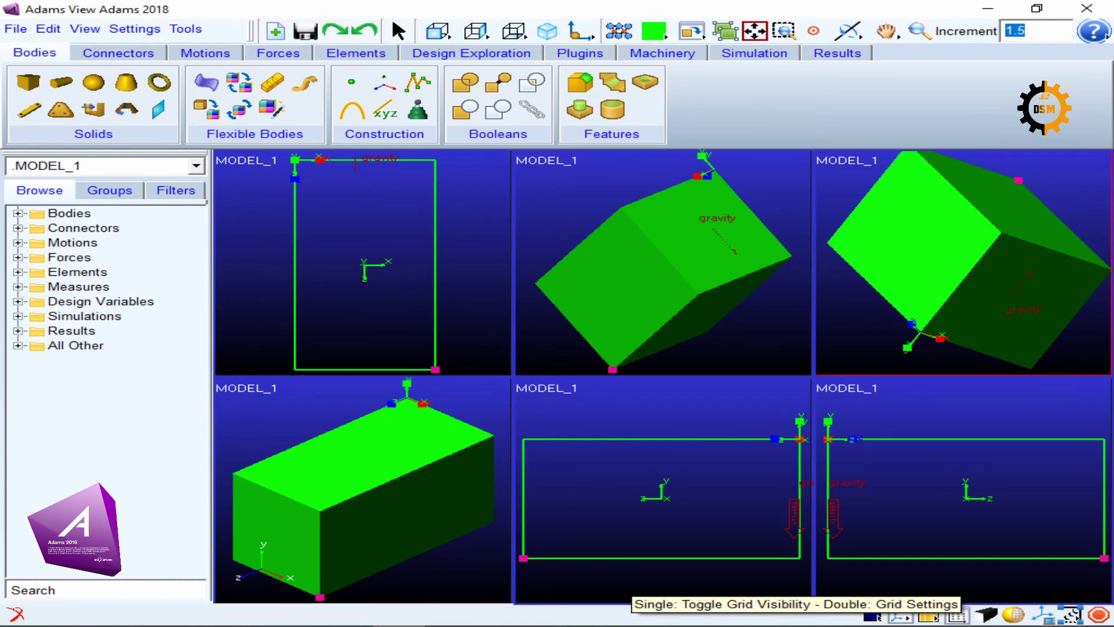
# Step: Try the title visibility toggle repeatedly on the views of the six-view layout
pyautogui.rightClick(899, 614)
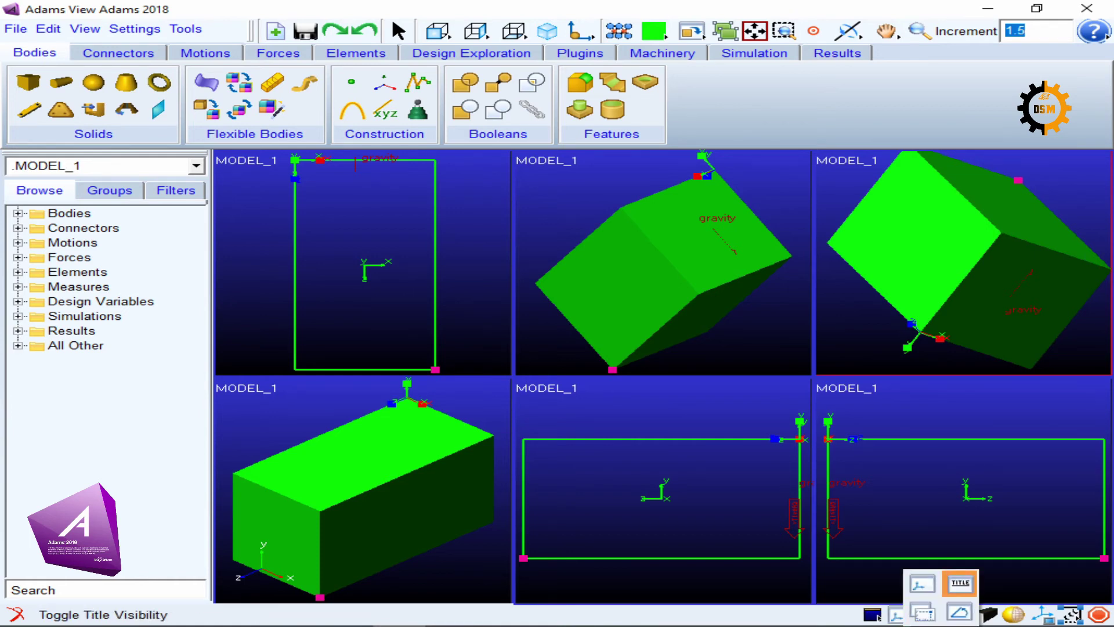
pyautogui.click(960, 582)
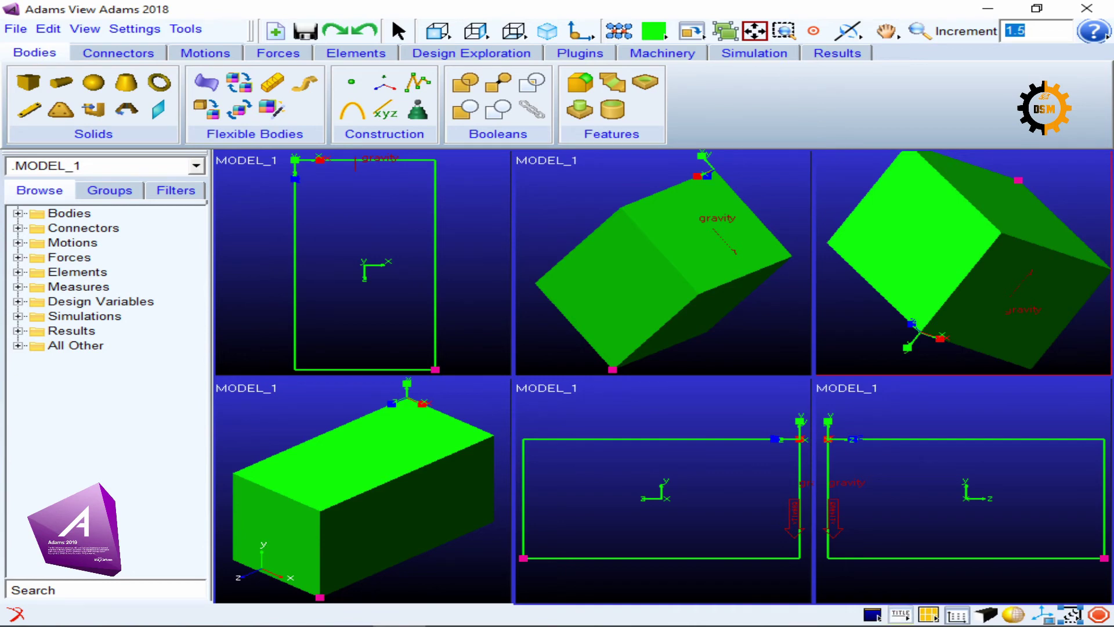
pyautogui.rightClick(900, 614)
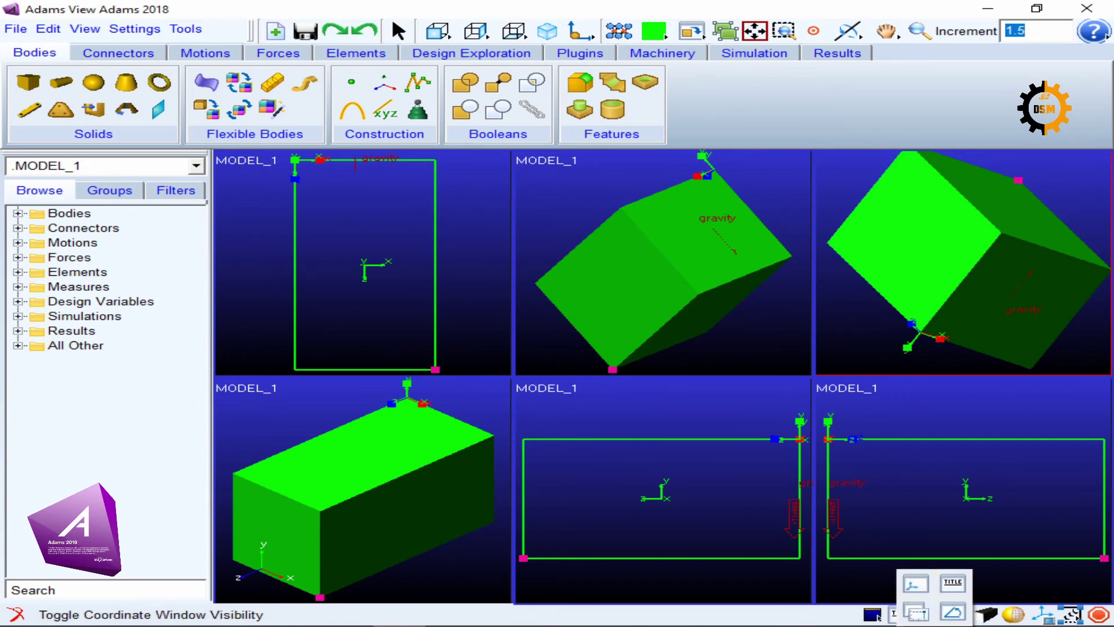
pyautogui.click(953, 583)
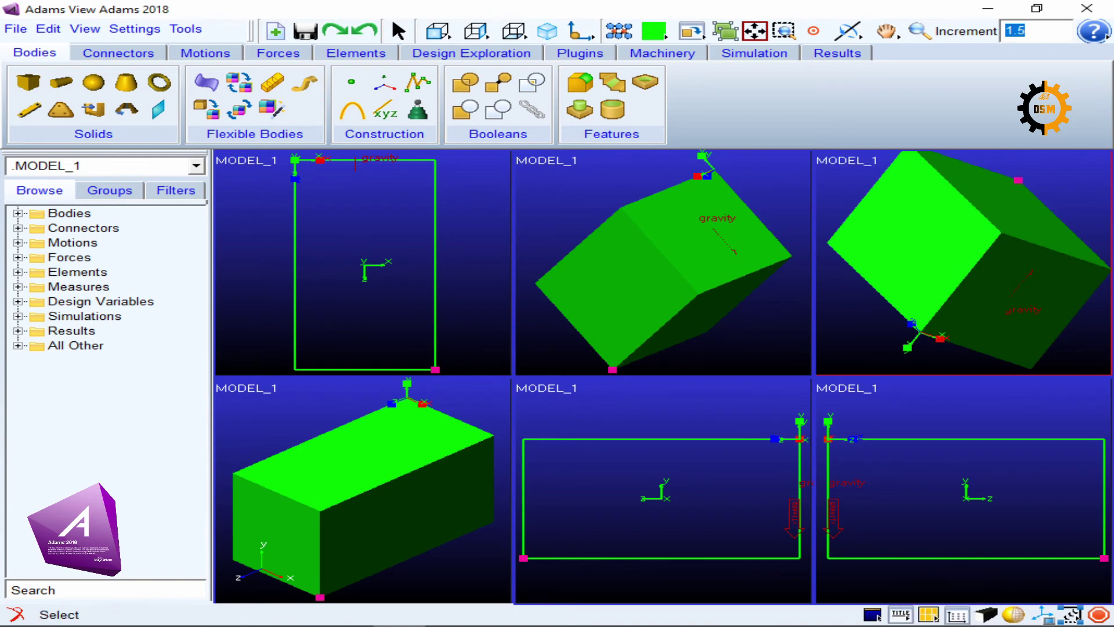
pyautogui.click(900, 615)
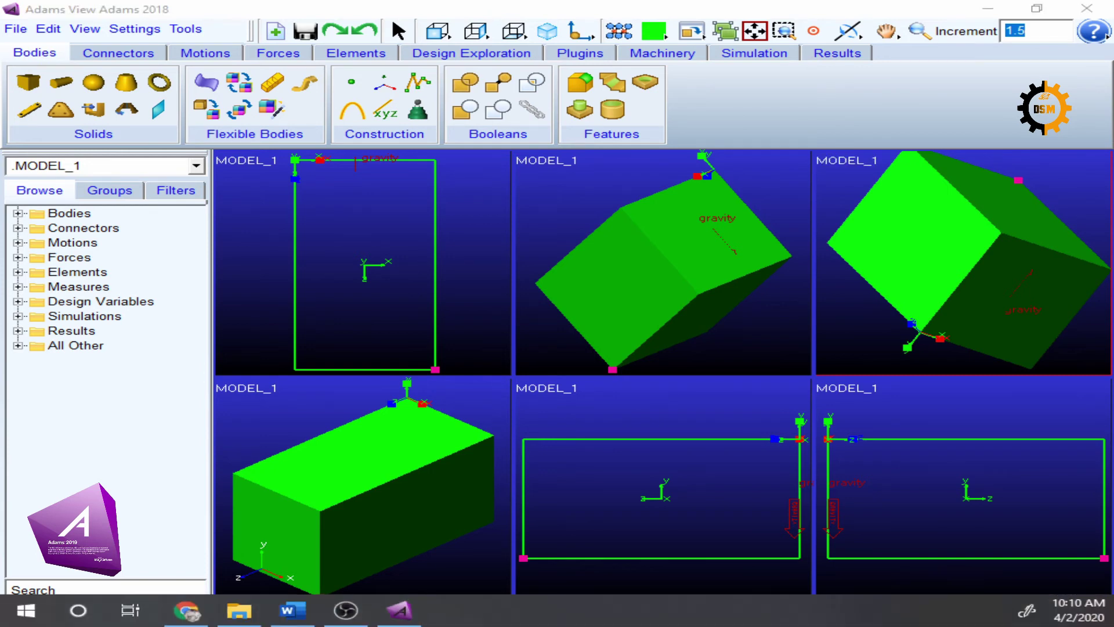
pyautogui.click(917, 566)
pyautogui.click(900, 615)
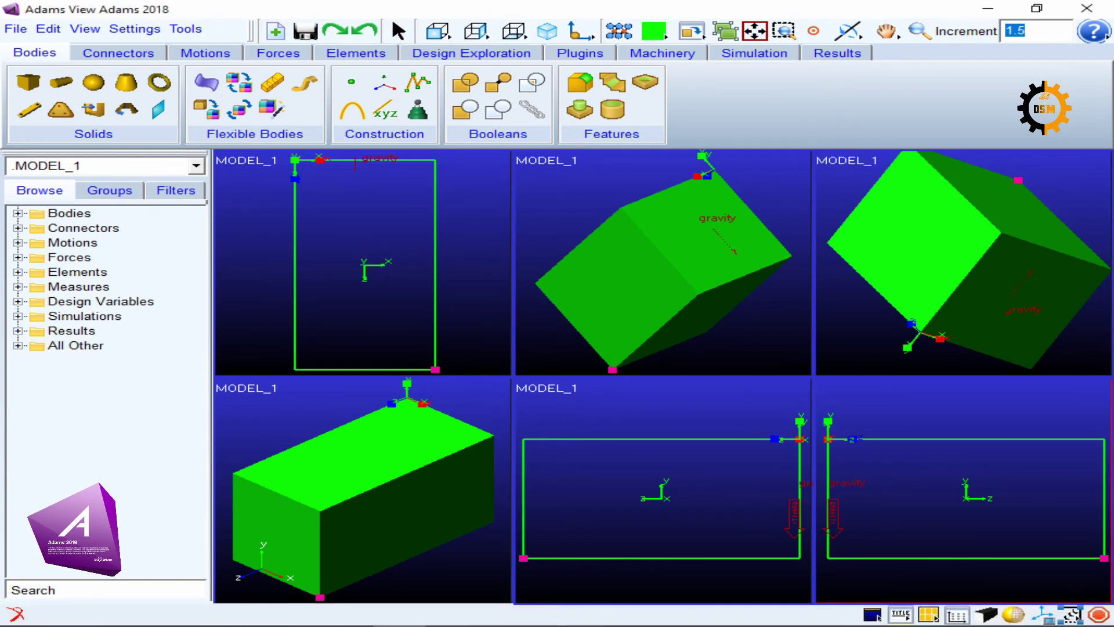
# Step: Turn the model title back on in the last view of the lower row
pyautogui.rightClick(902, 615)
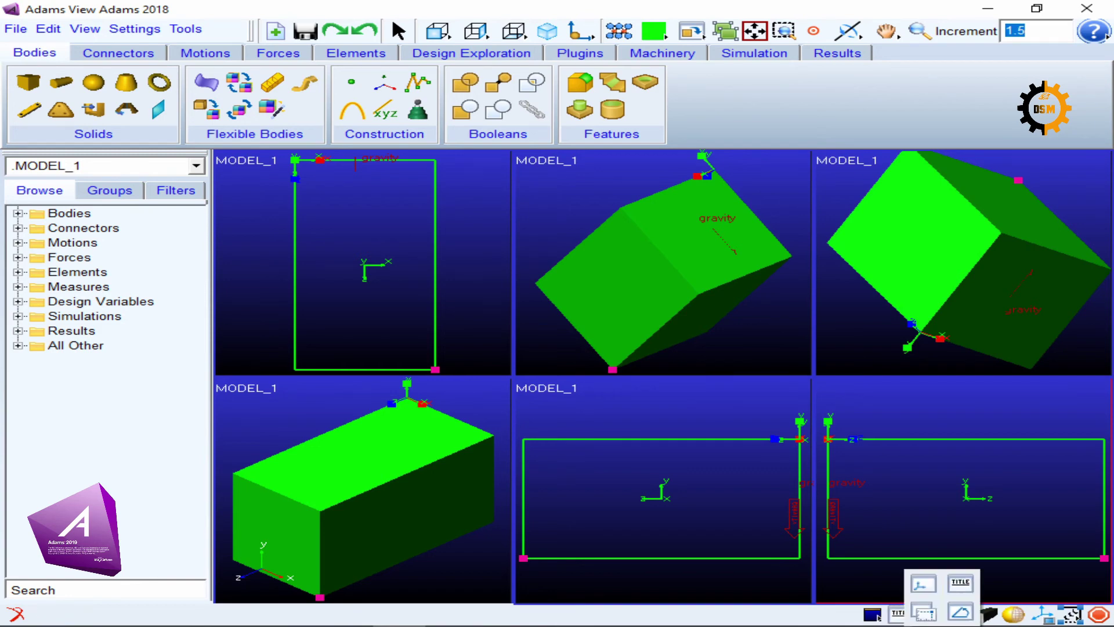
pyautogui.click(961, 583)
pyautogui.click(900, 615)
pyautogui.click(900, 615)
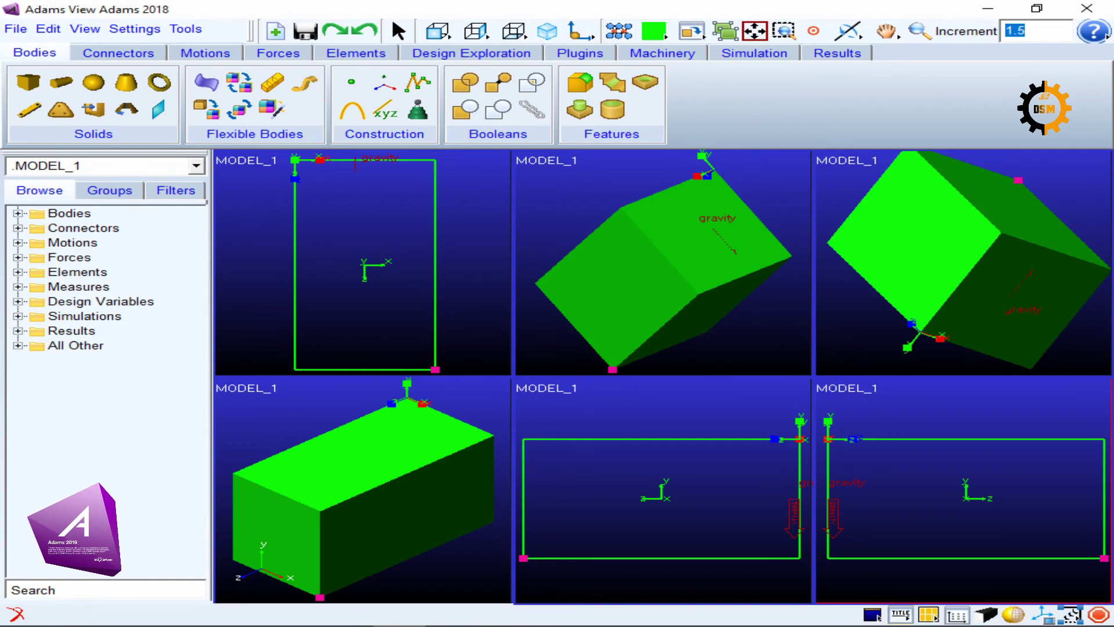
# Step: Toggle the triad off and back on in the shaded isometric view of the lower row
pyautogui.click(444, 566)
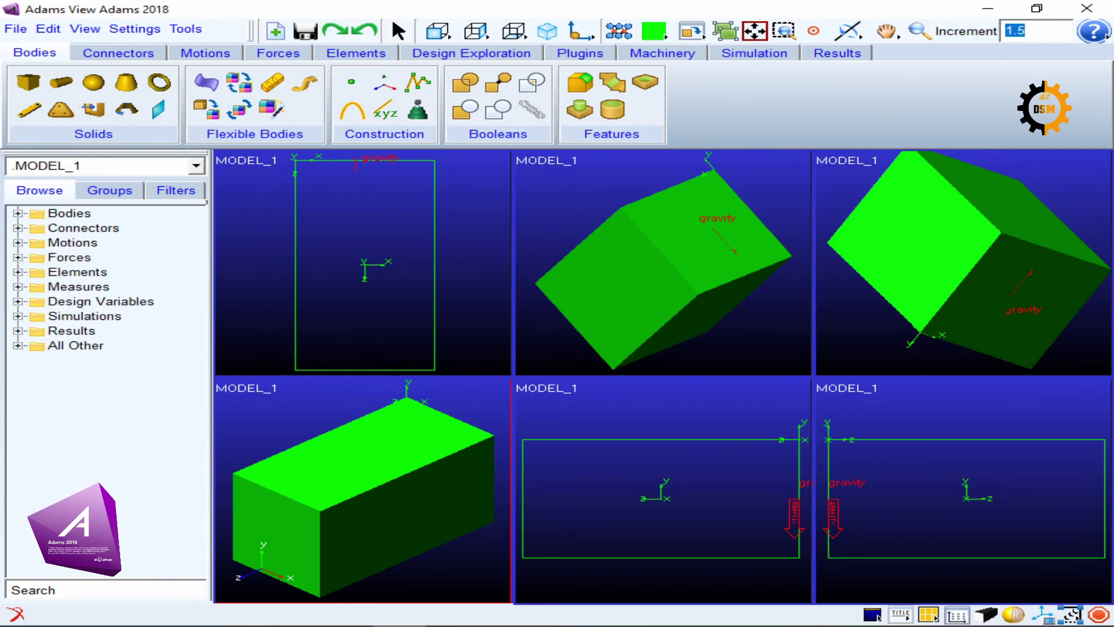
pyautogui.rightClick(900, 614)
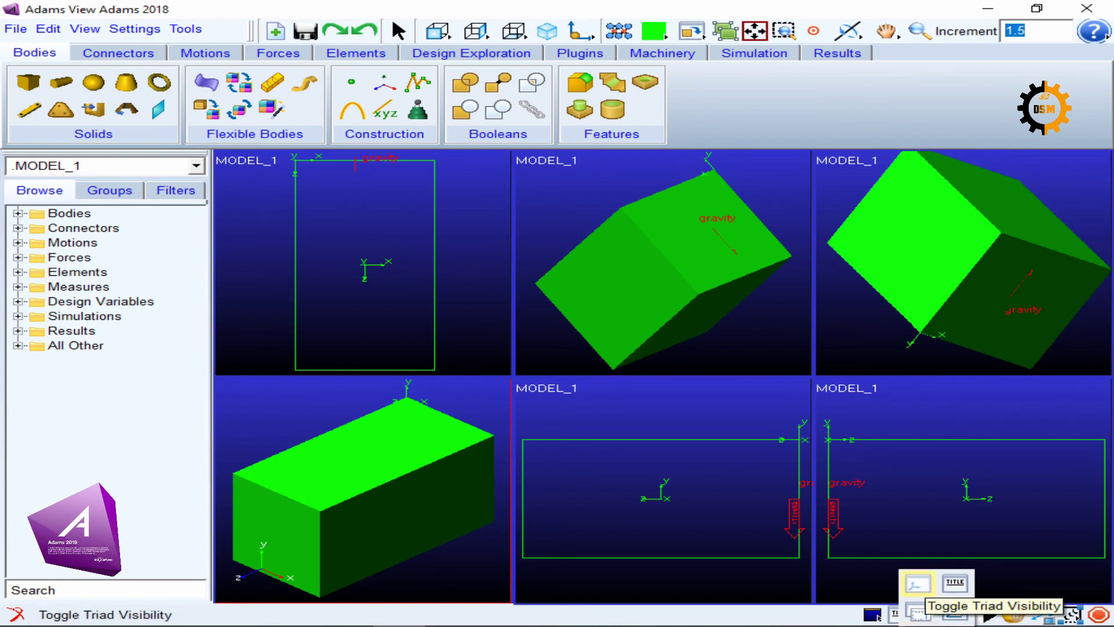
pyautogui.click(918, 583)
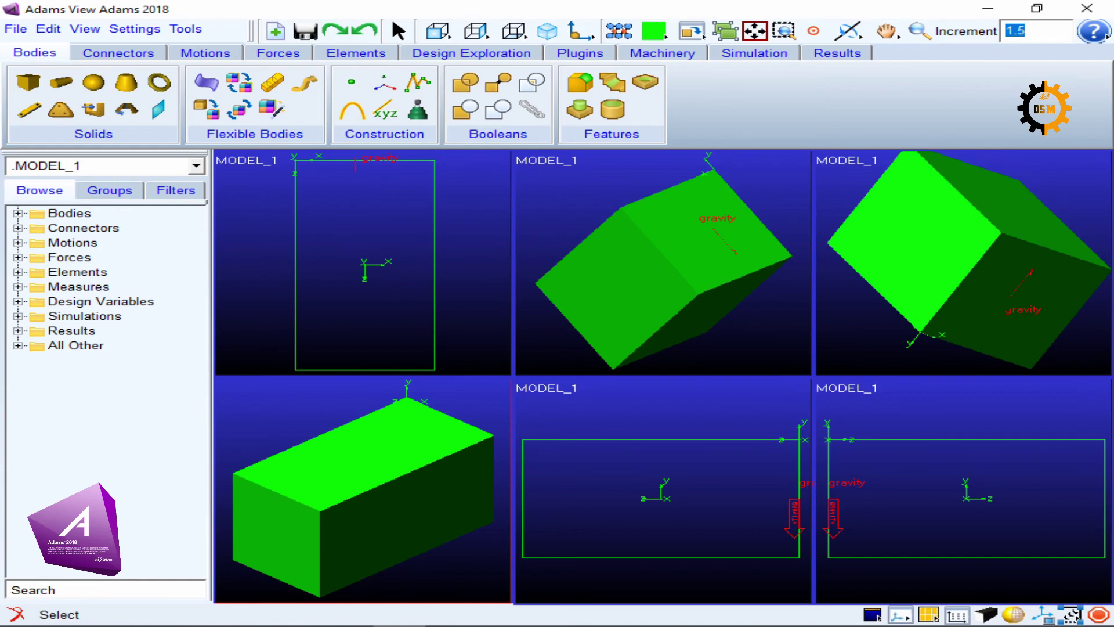
pyautogui.click(900, 613)
# Step: Turn on the triad in the middle view and the first view of the upper row
pyautogui.click(664, 261)
pyautogui.click(900, 614)
pyautogui.click(900, 613)
pyautogui.click(900, 614)
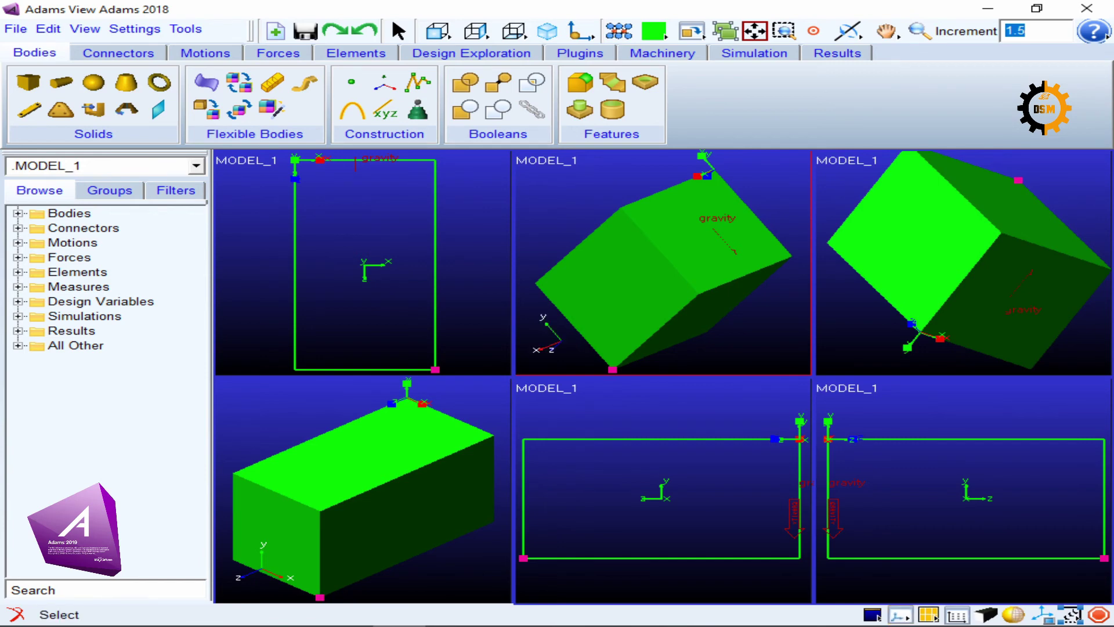
pyautogui.click(371, 308)
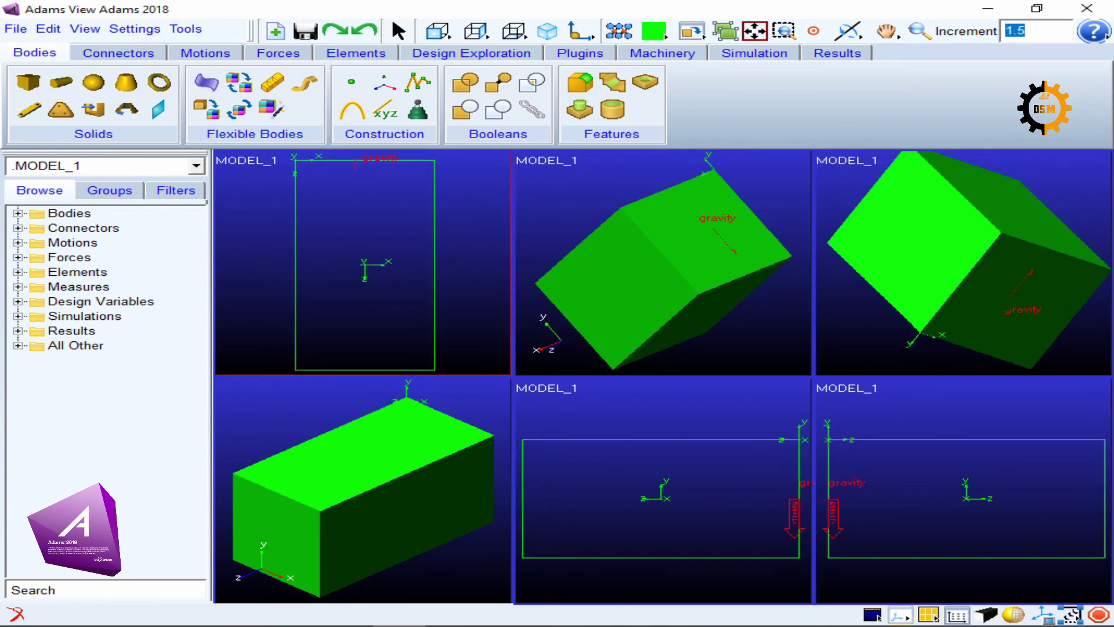
pyautogui.click(900, 614)
# Step: Show the Coordinates window and close it again
pyautogui.rightClick(902, 615)
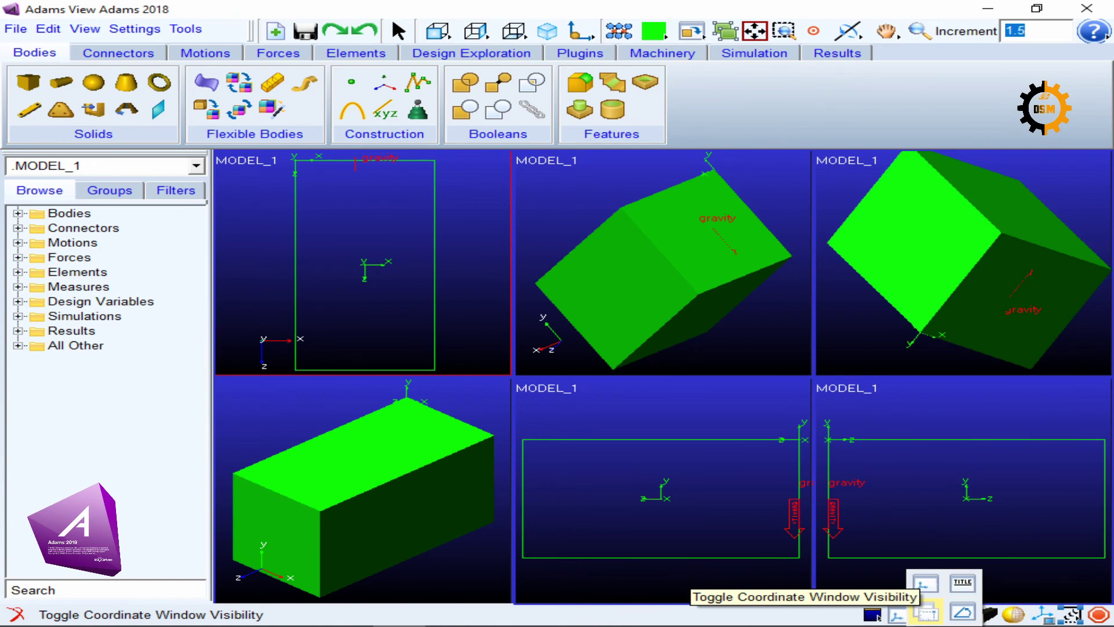
pyautogui.click(927, 610)
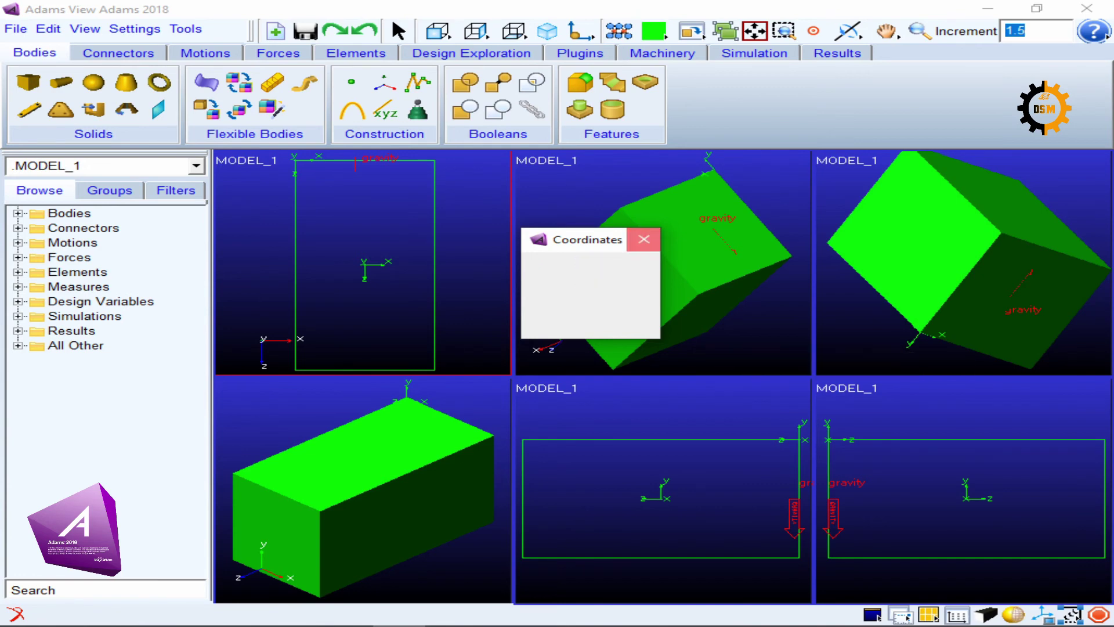
pyautogui.click(644, 239)
# Step: Open the View Rotation palette and rotate the first upper view counterclockwise by two 30-degree increments
pyautogui.rightClick(902, 615)
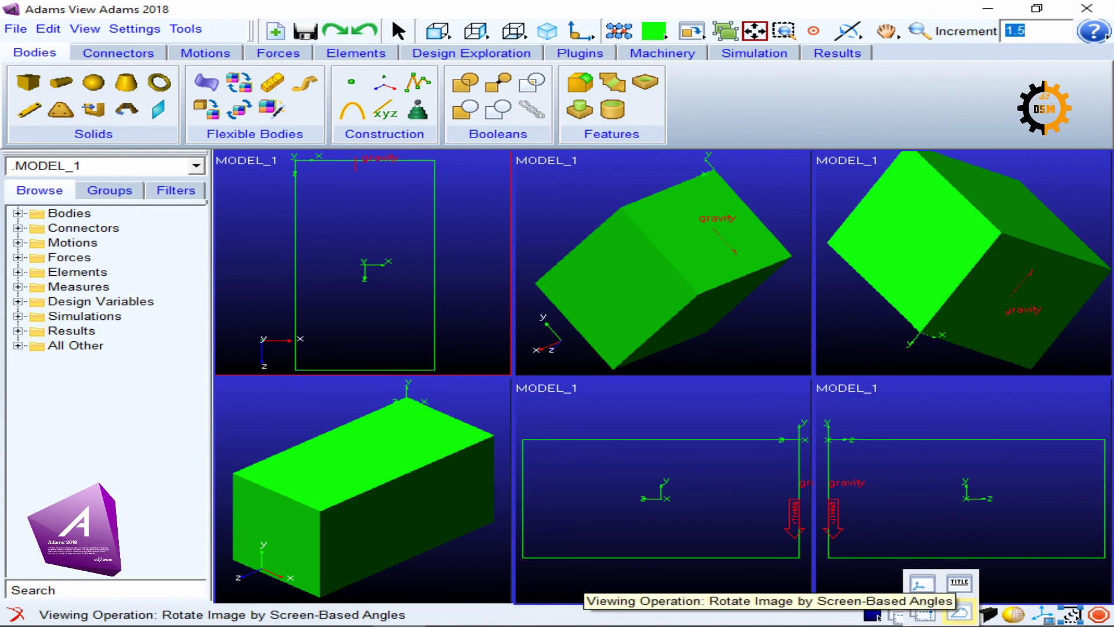
pyautogui.click(960, 611)
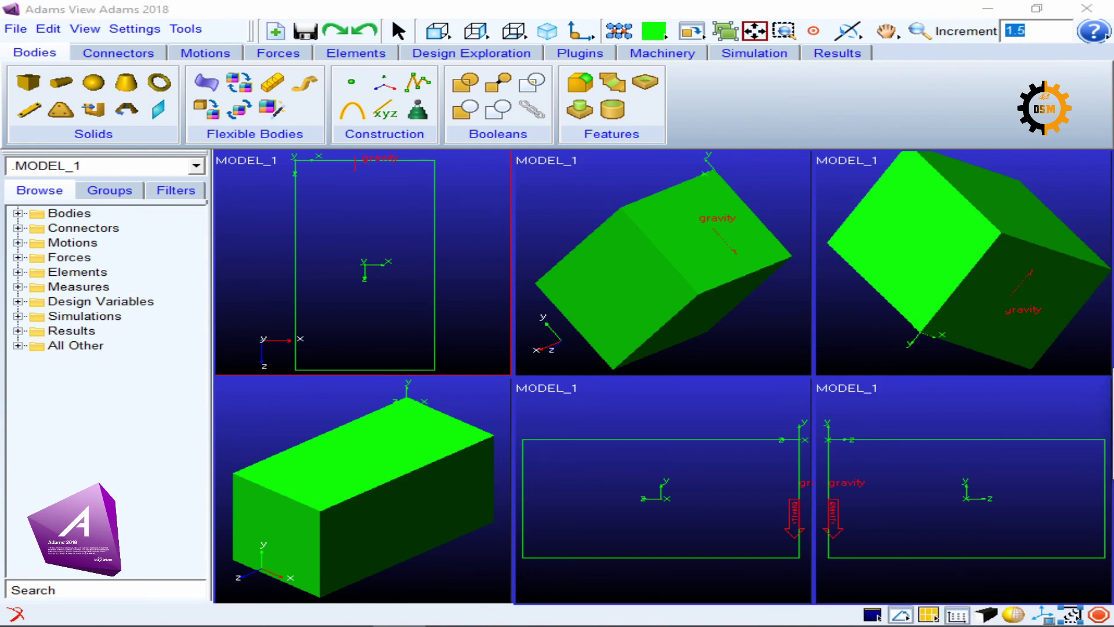
pyautogui.moveTo(737, 396); pyautogui.dragTo(719, 358)
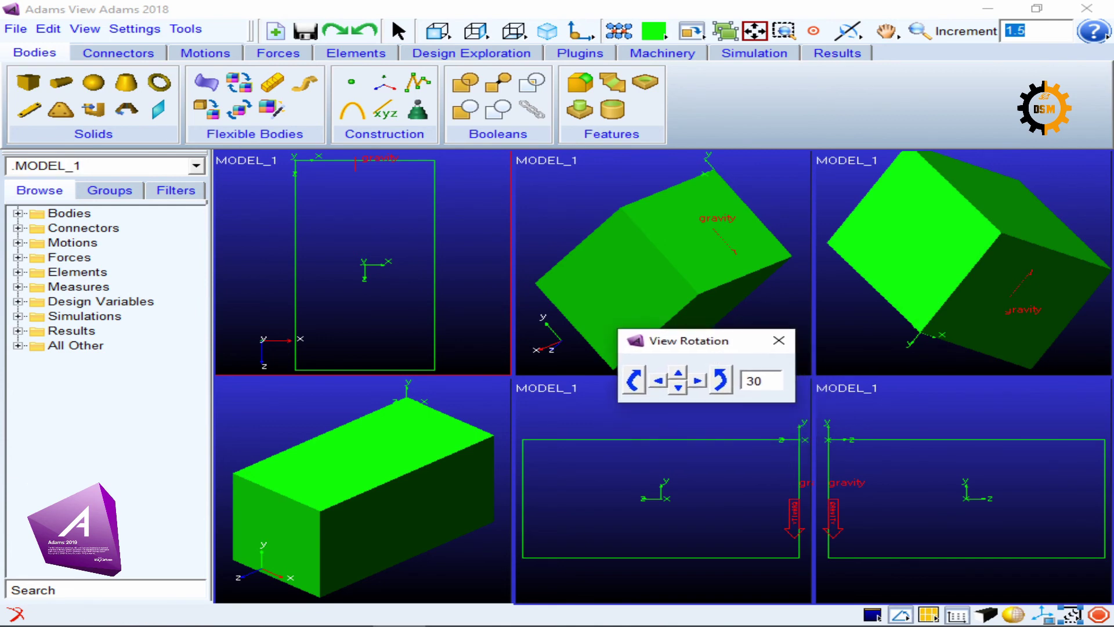
pyautogui.click(720, 380)
pyautogui.click(721, 380)
# Step: Set the view rotation increment to 5 degrees, and spin the first upper view further and tilt it in several directions
pyautogui.moveTo(763, 382); pyautogui.dragTo(744, 381)
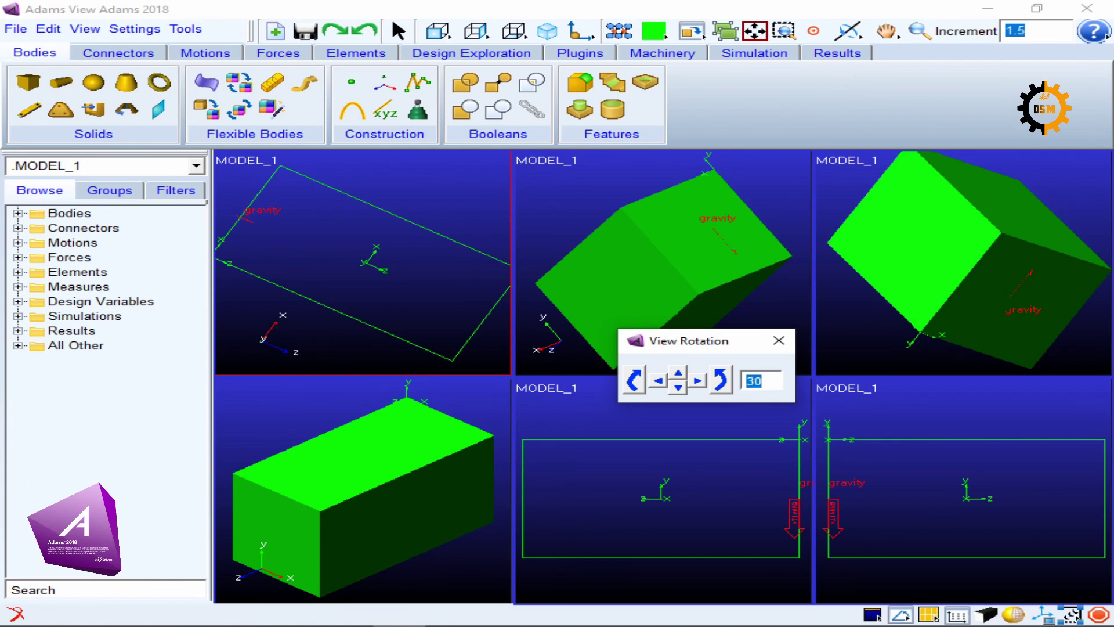
pyautogui.write('5')
pyautogui.click(721, 381)
pyautogui.click(722, 380)
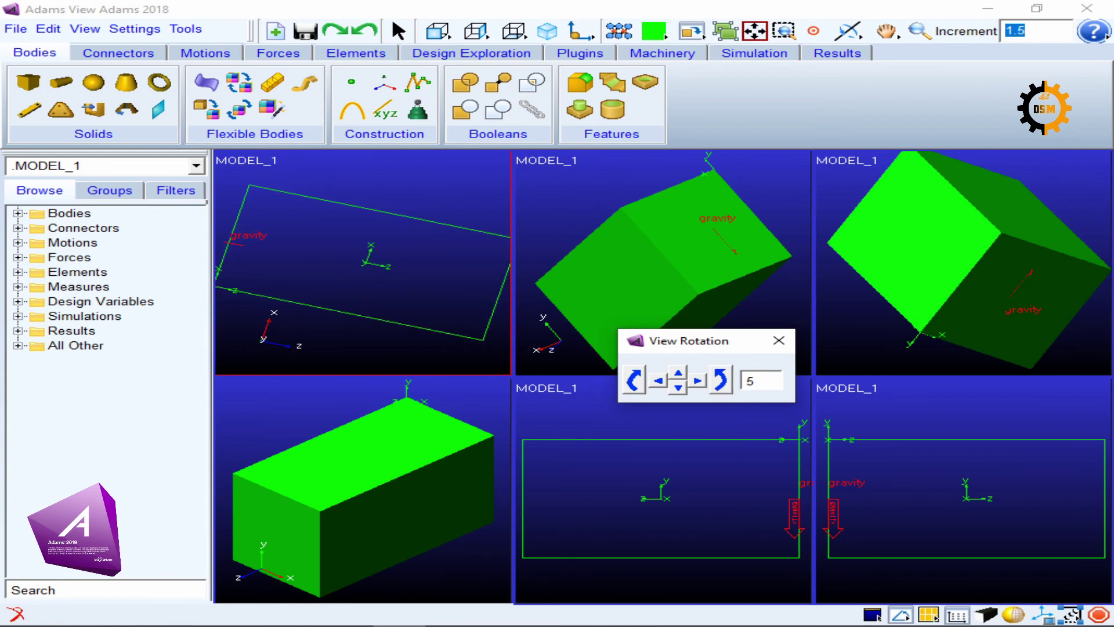
pyautogui.click(721, 380)
pyautogui.click(721, 381)
pyautogui.click(678, 388)
pyautogui.click(659, 380)
pyautogui.click(697, 380)
pyautogui.click(678, 373)
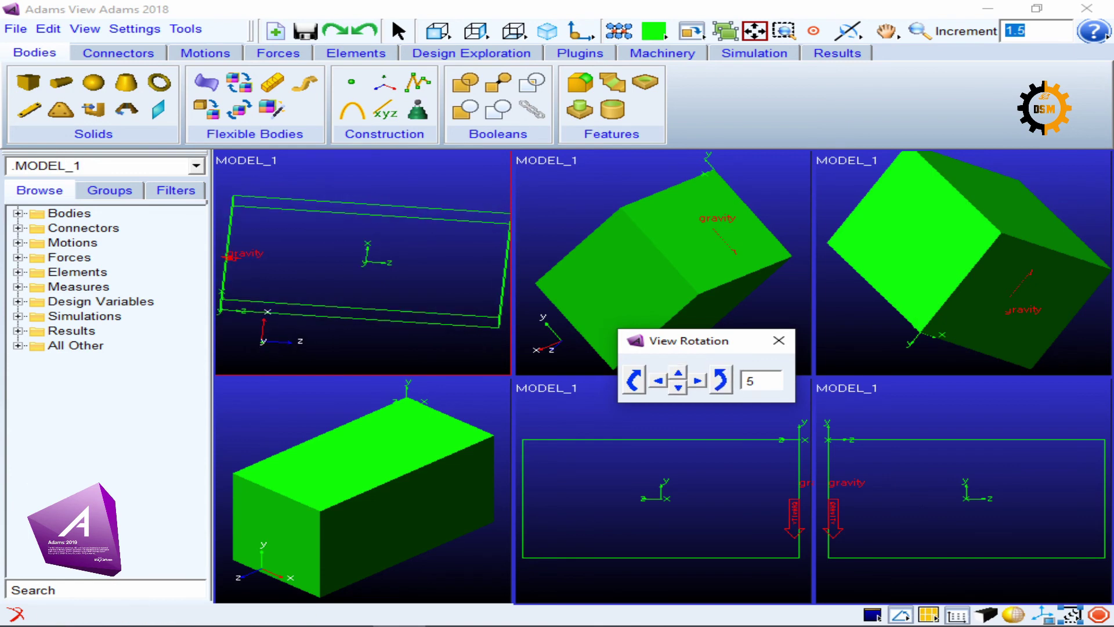
# Step: Activate the middle view of the upper row, spin it three increments counterclockwise and tilt it down two increments
pyautogui.click(725, 285)
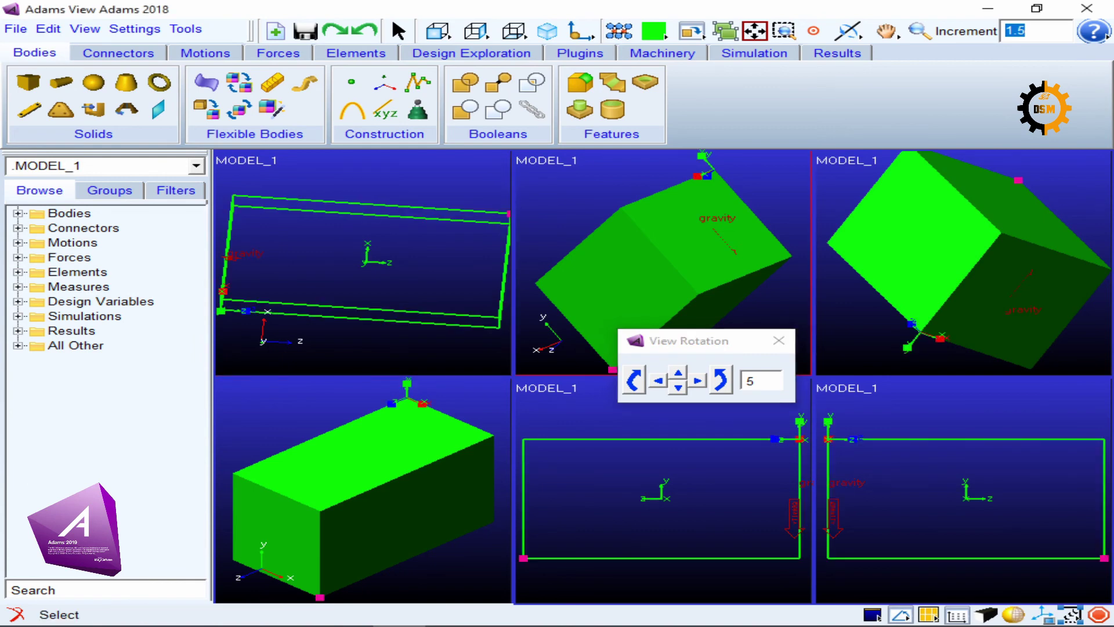
pyautogui.click(721, 380)
pyautogui.click(721, 381)
pyautogui.click(722, 381)
pyautogui.click(678, 387)
pyautogui.click(677, 387)
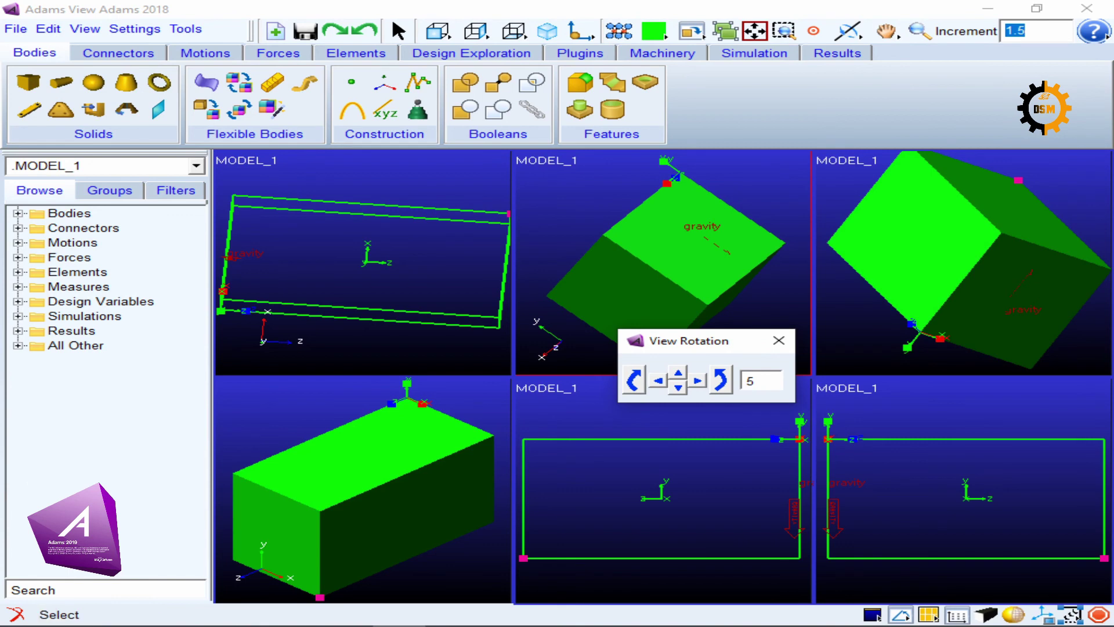
# Step: Activate the middle view of the lower row and tilt it downward by repeated 5-degree increments
pyautogui.click(685, 488)
pyautogui.click(678, 387)
pyautogui.click(678, 388)
pyautogui.click(678, 388)
pyautogui.click(678, 388)
pyautogui.click(678, 387)
pyautogui.click(678, 387)
pyautogui.click(677, 387)
pyautogui.click(678, 387)
pyautogui.click(677, 387)
pyautogui.click(677, 387)
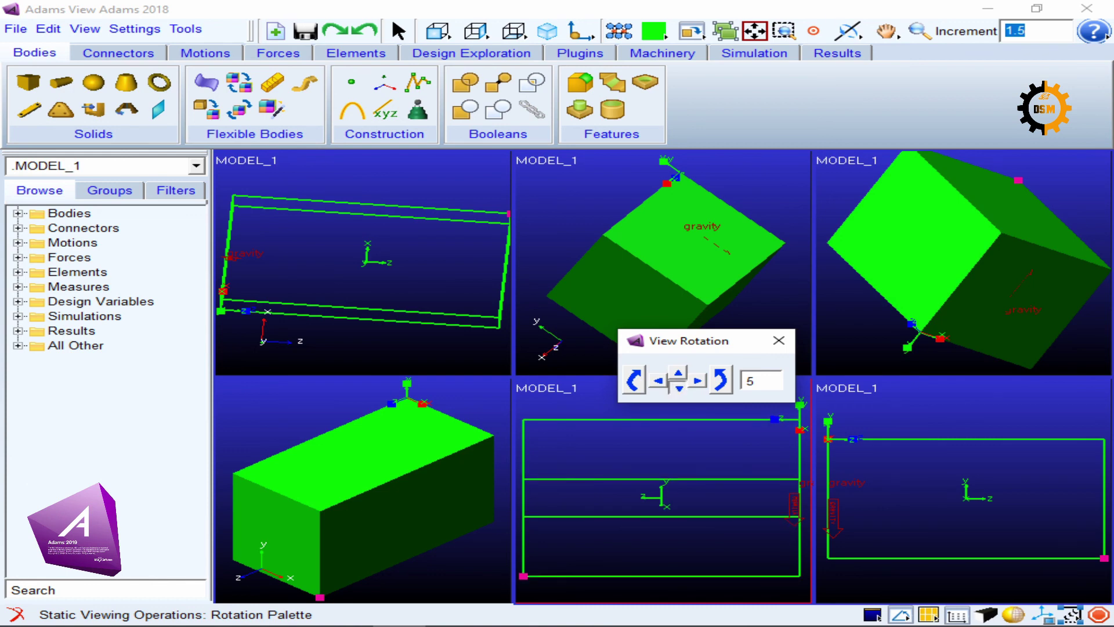
# Step: Turn the middle lower view sideways and spin it counterclockwise in 5-degree increments, and close the View Rotation palette
pyautogui.click(698, 380)
pyautogui.click(698, 381)
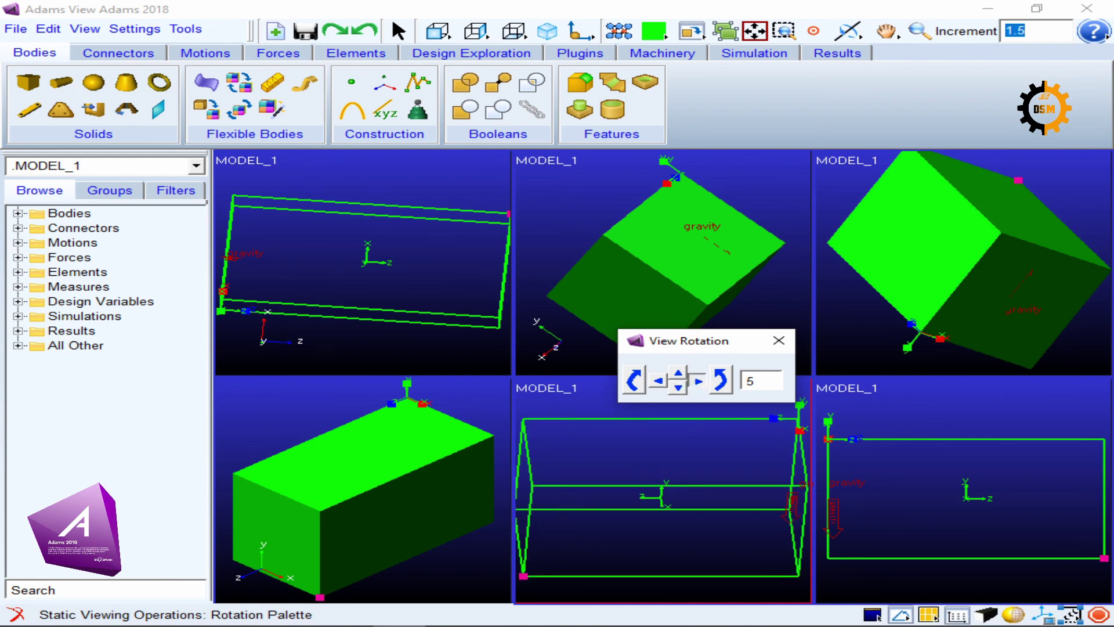
pyautogui.click(697, 380)
pyautogui.click(720, 380)
pyautogui.click(720, 380)
pyautogui.click(720, 380)
pyautogui.click(720, 380)
pyautogui.click(720, 380)
pyautogui.click(720, 380)
pyautogui.click(720, 381)
pyautogui.click(720, 380)
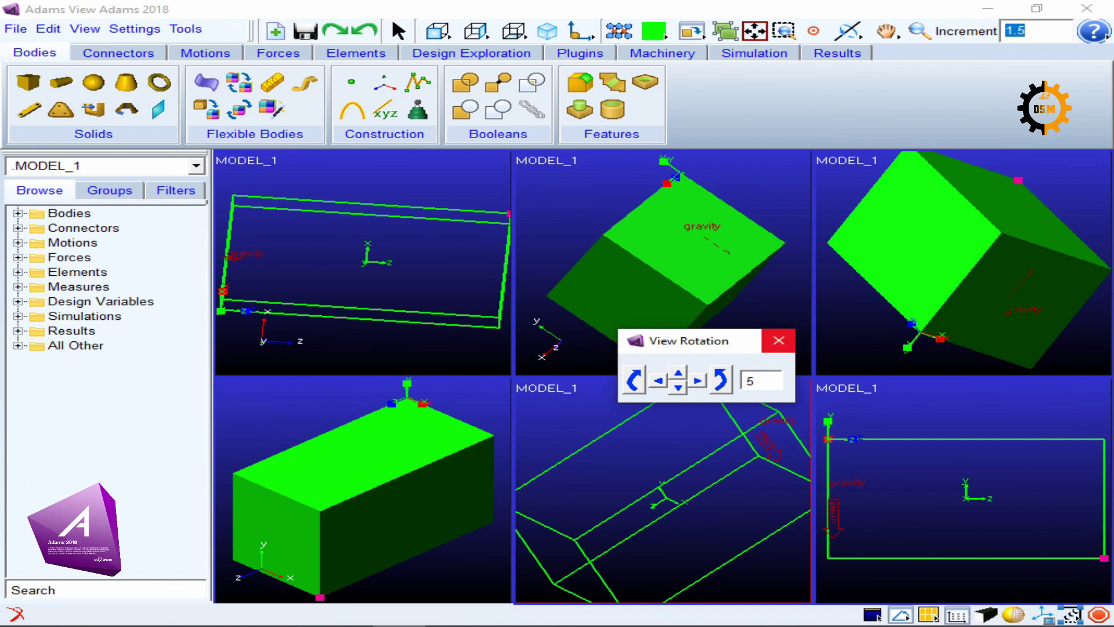
pyautogui.click(778, 341)
pyautogui.rightClick(901, 614)
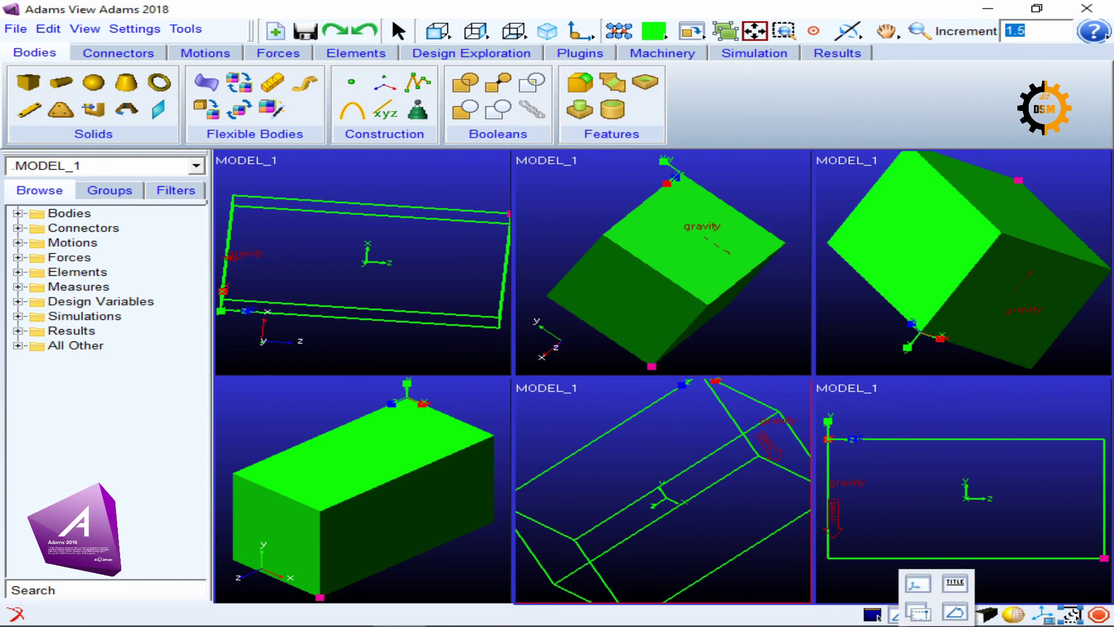
pyautogui.click(955, 611)
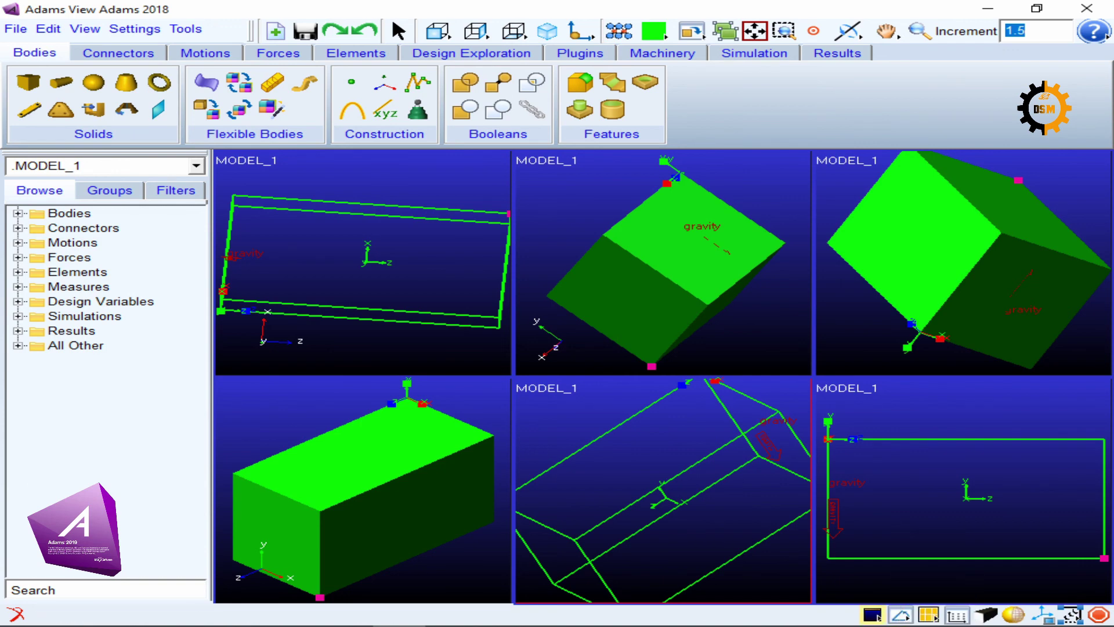
# Step: Try the white and the grey background colours on the six views
pyautogui.rightClick(872, 614)
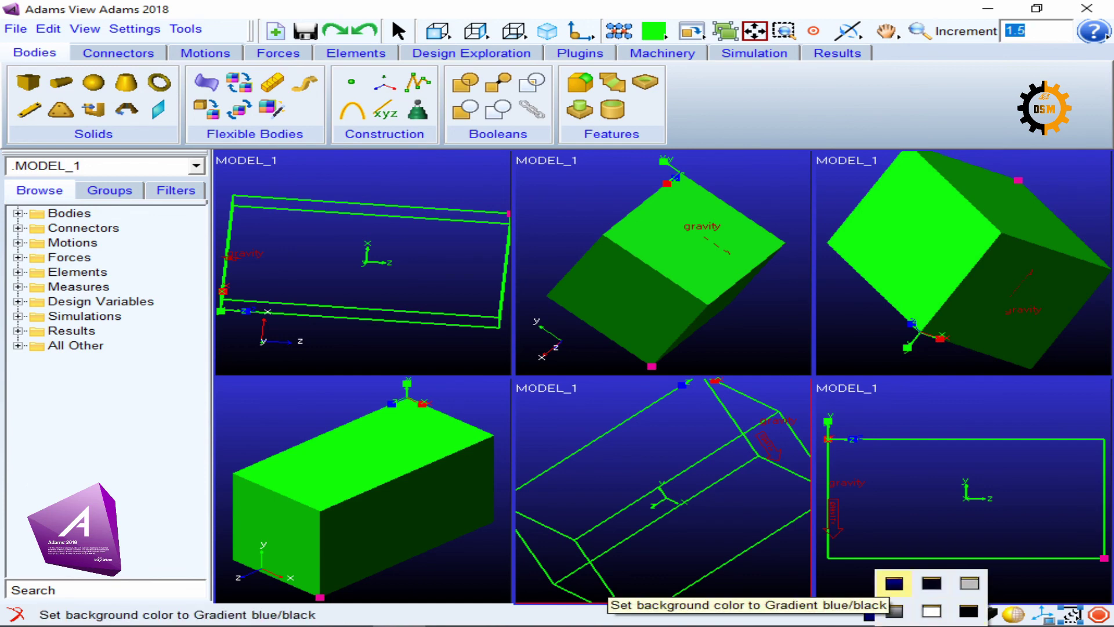
pyautogui.click(894, 583)
pyautogui.rightClick(897, 614)
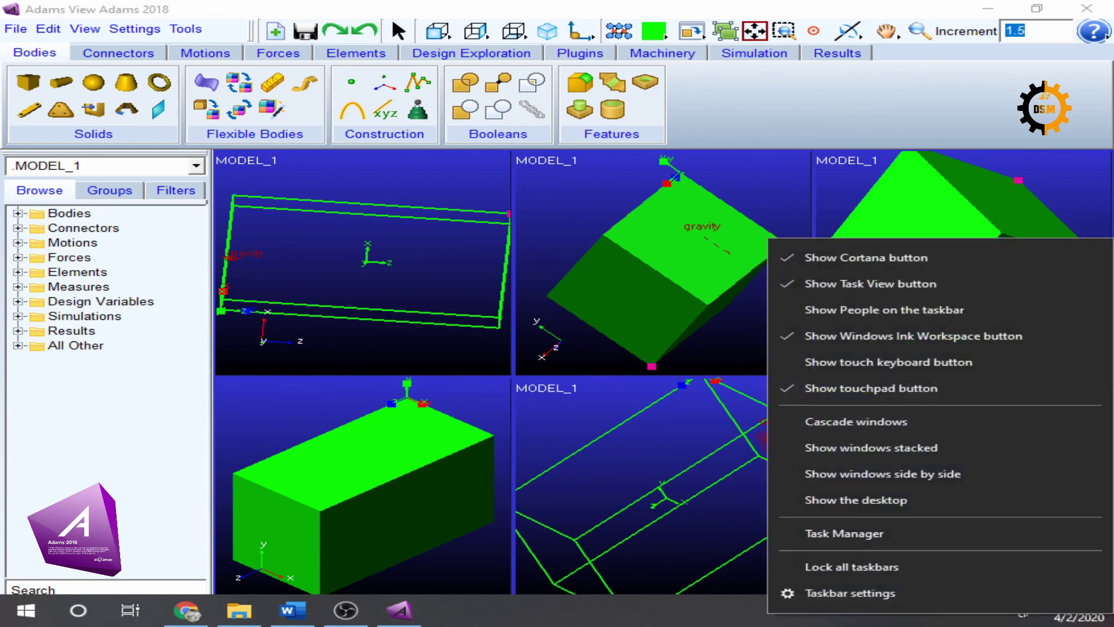
pyautogui.click(726, 522)
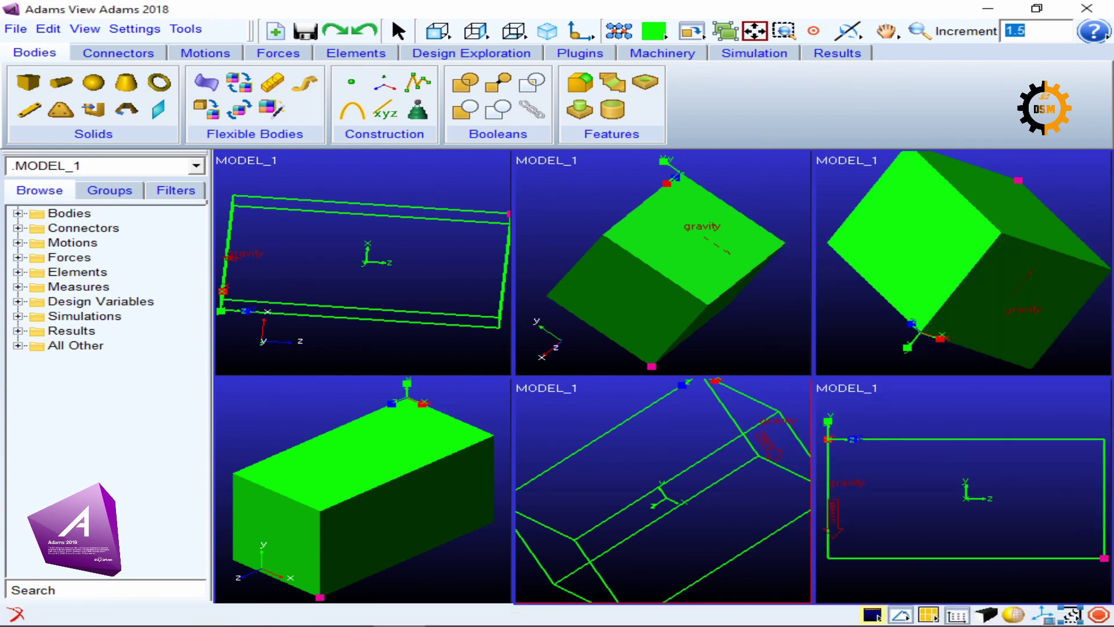
pyautogui.rightClick(891, 614)
pyautogui.click(921, 611)
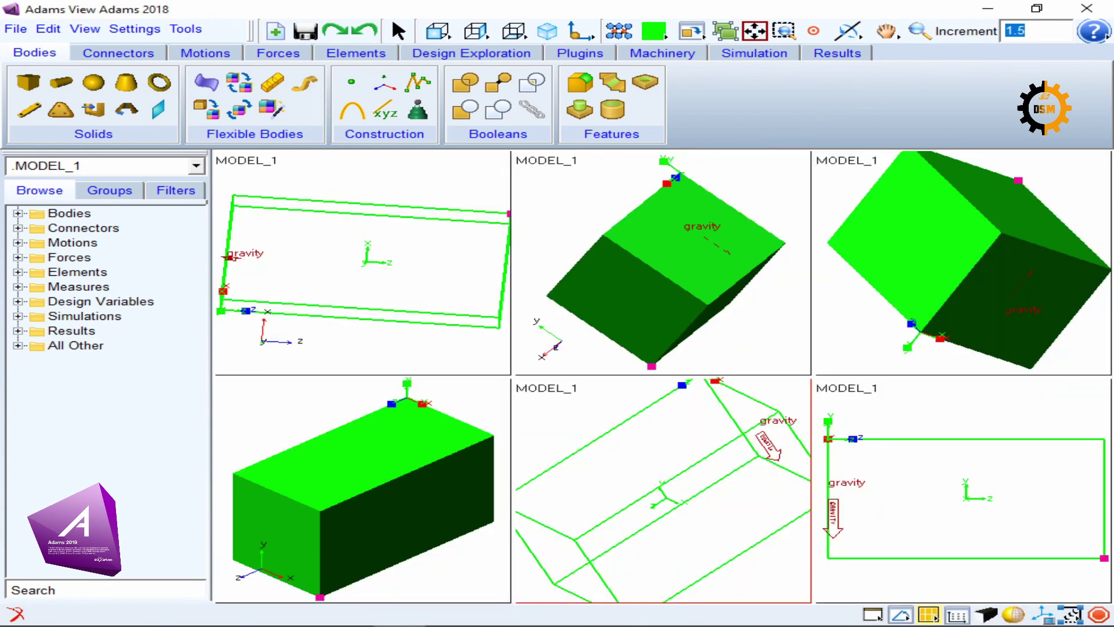
pyautogui.rightClick(872, 614)
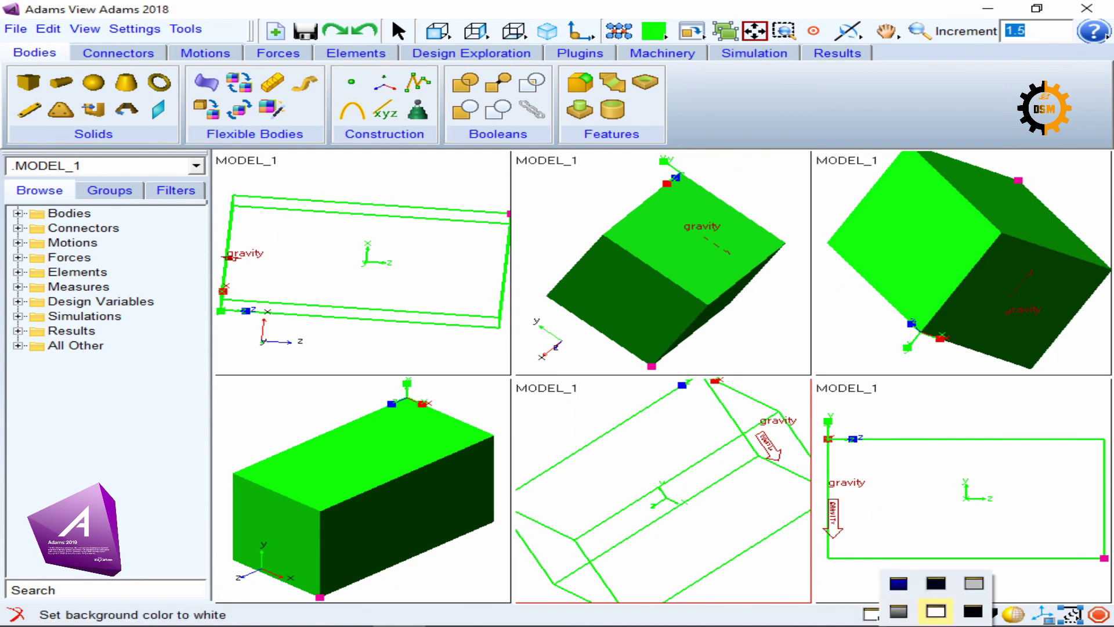
pyautogui.click(971, 582)
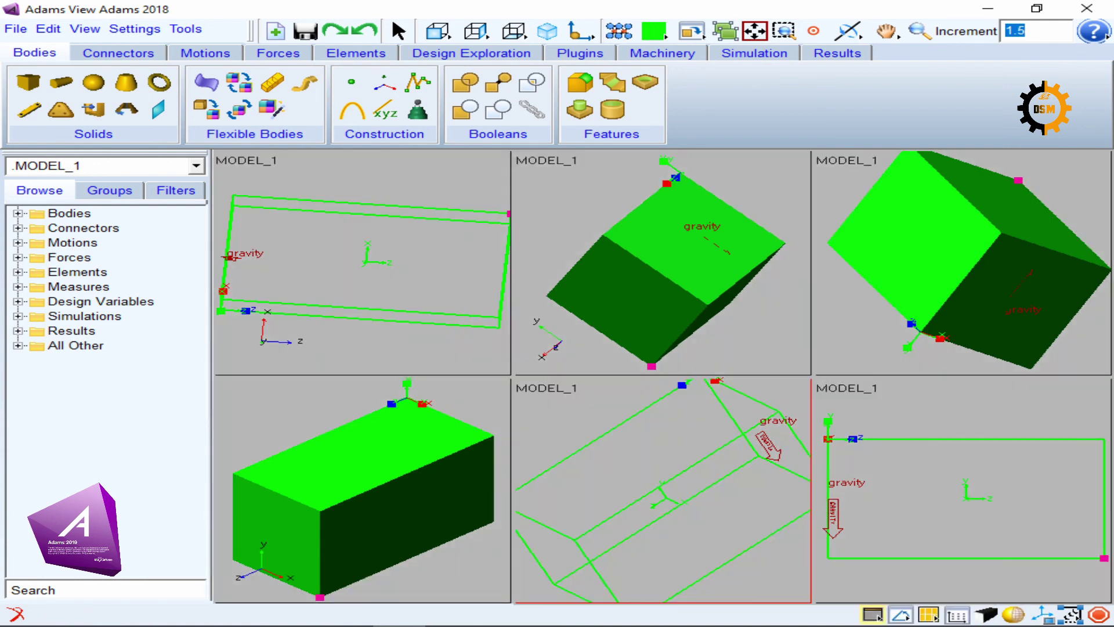
# Step: Set the background colour to the blue/black gradient and clear the part selection
pyautogui.rightClick(873, 614)
pyautogui.click(894, 583)
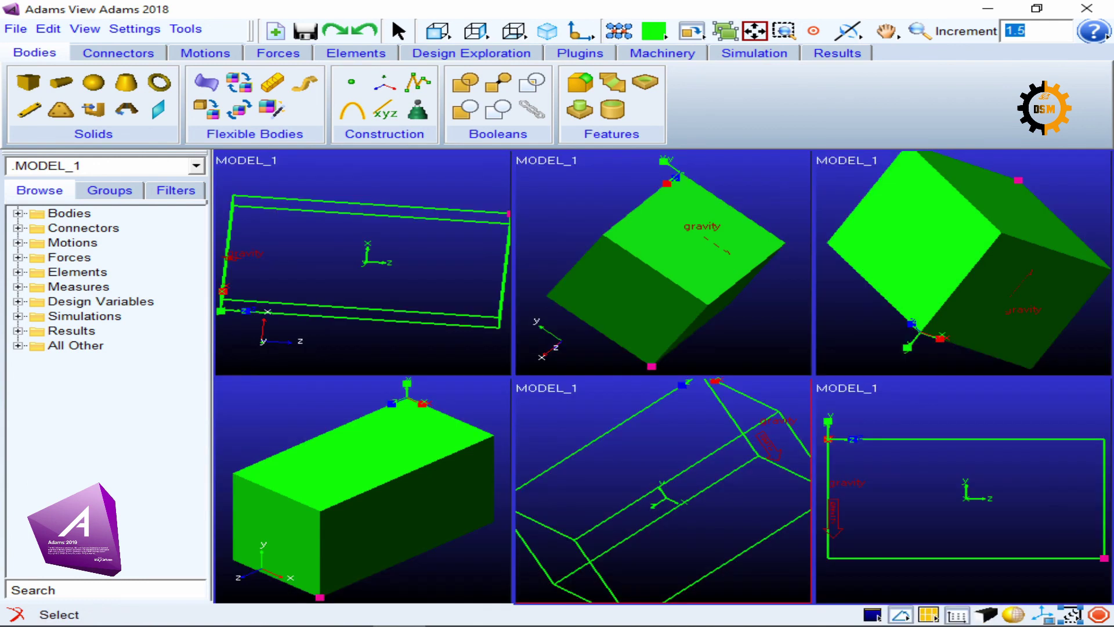
pyautogui.press('Escape')
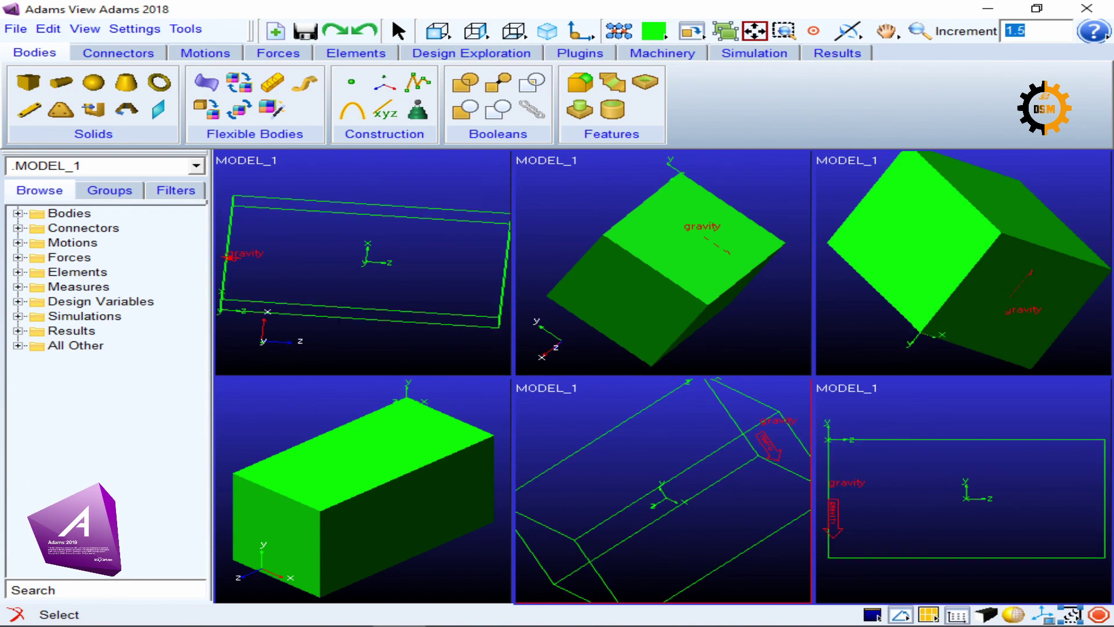